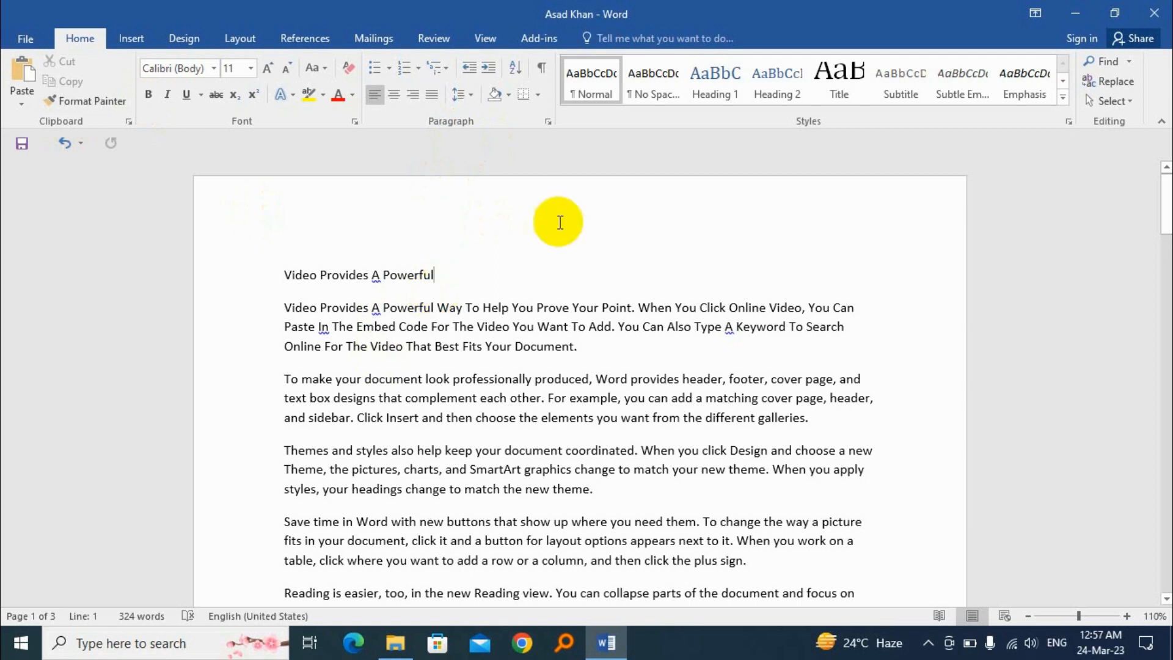
left_click_drag(286, 273, 433, 269)
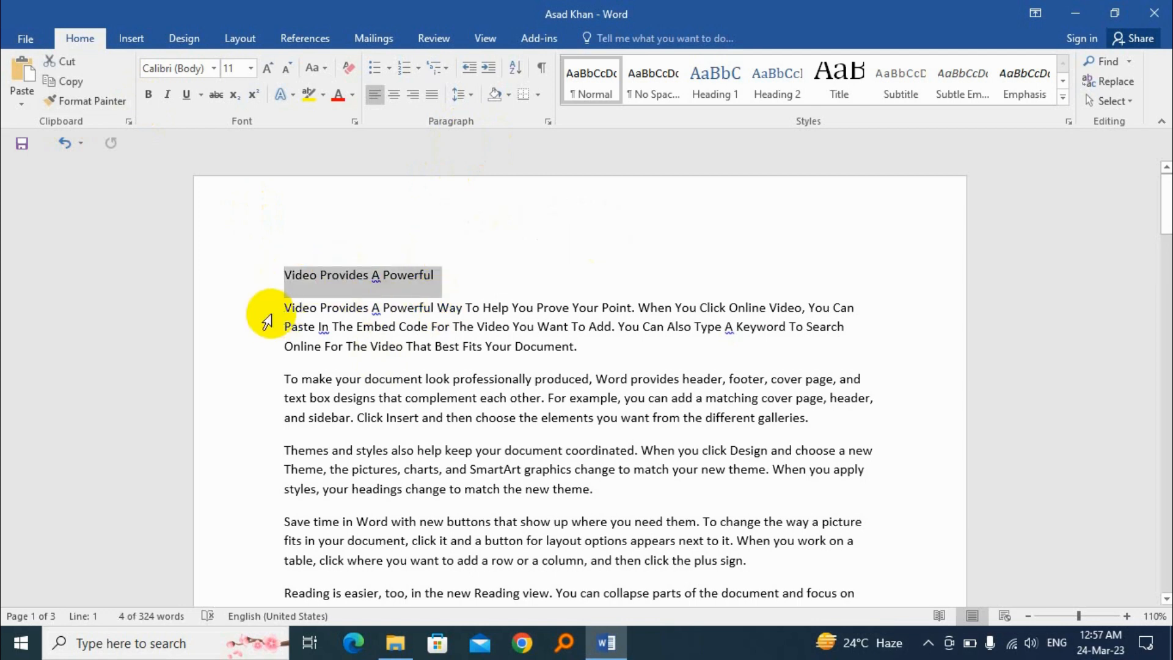
left_click_drag(262, 314, 605, 347)
left_click_drag(285, 378, 817, 416)
left_click(588, 380)
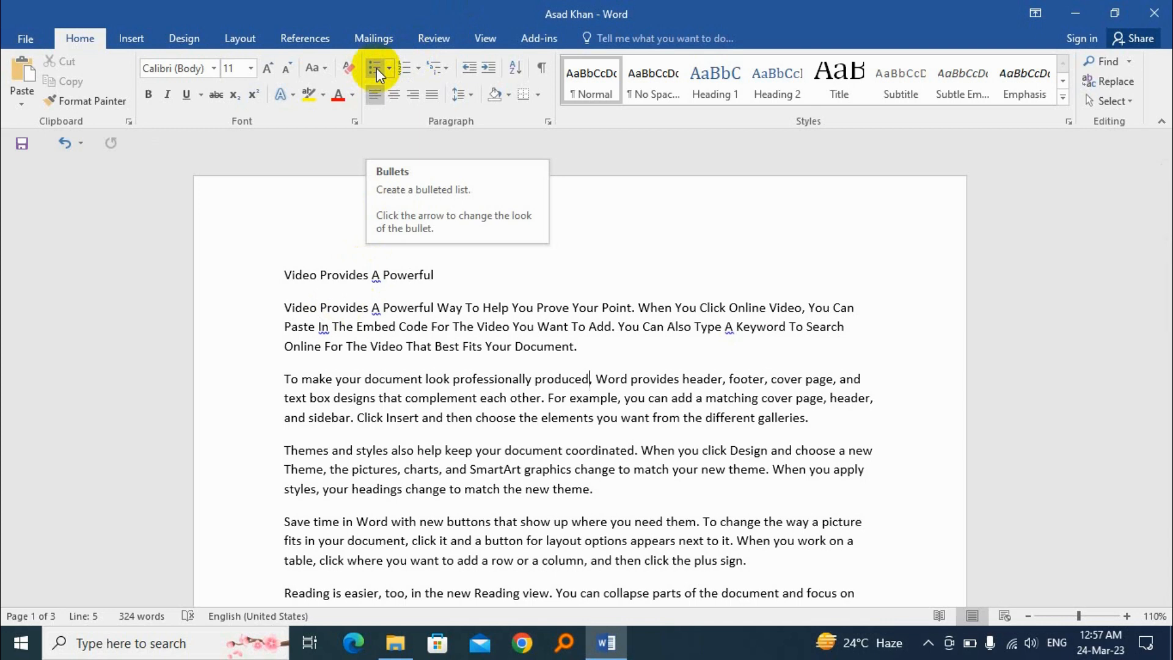
left_click(291, 307)
left_click(290, 380)
left_click(283, 443)
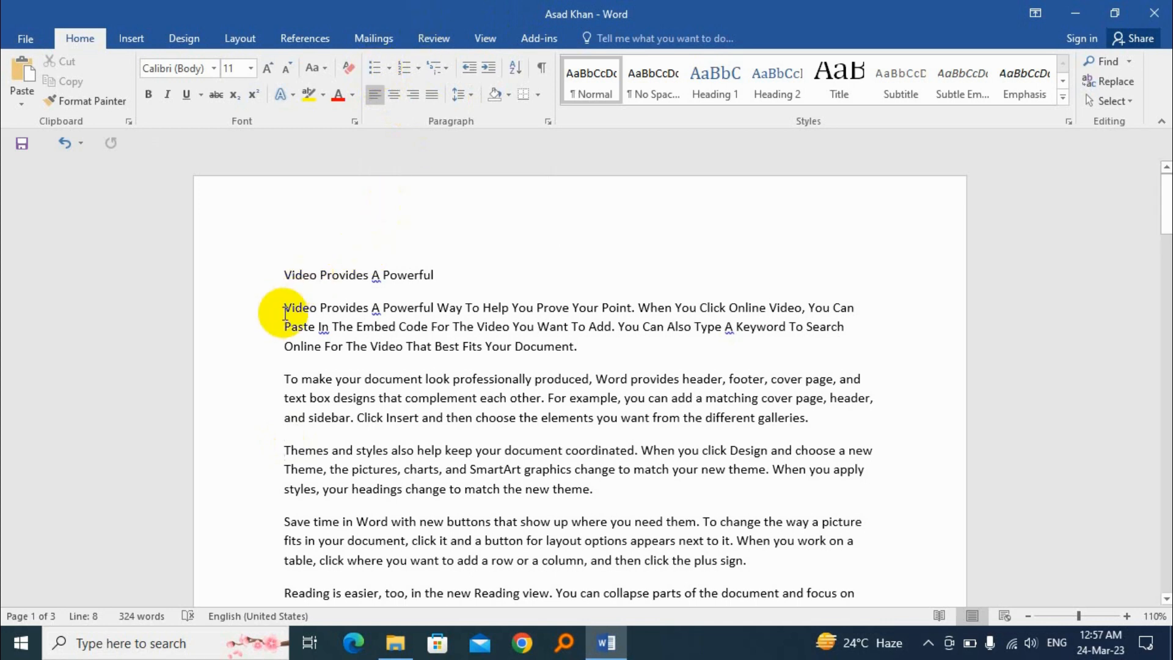
Apply solid round bullets to the five body paragraphs below the title line
left_click_drag(284, 309, 478, 547)
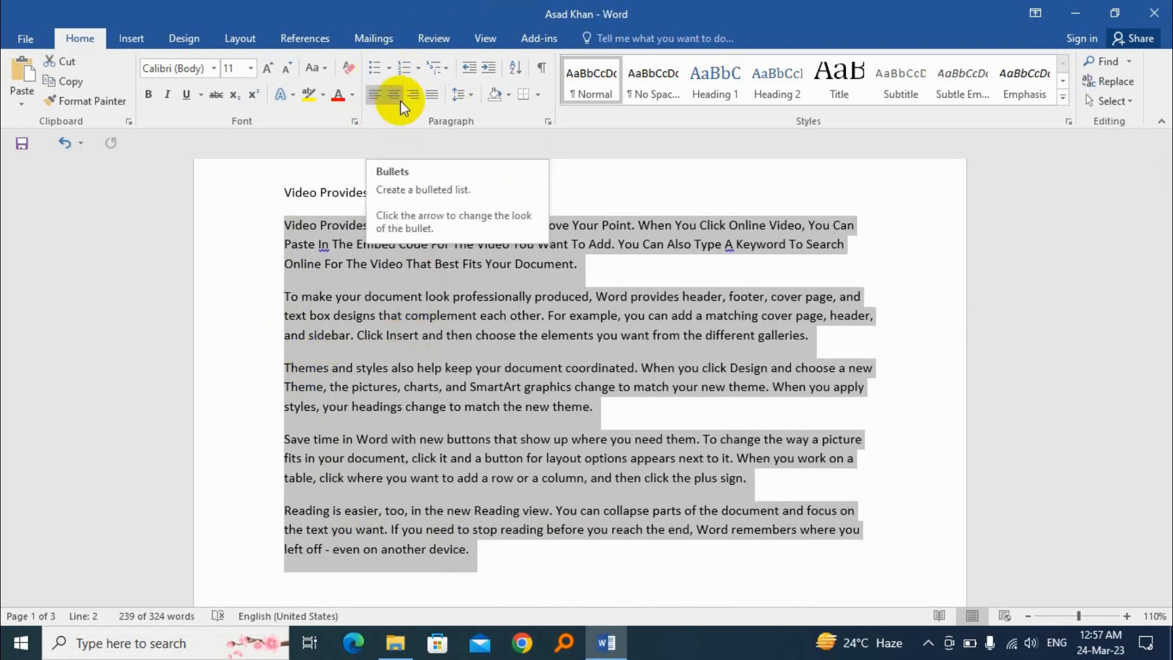
left_click(391, 69)
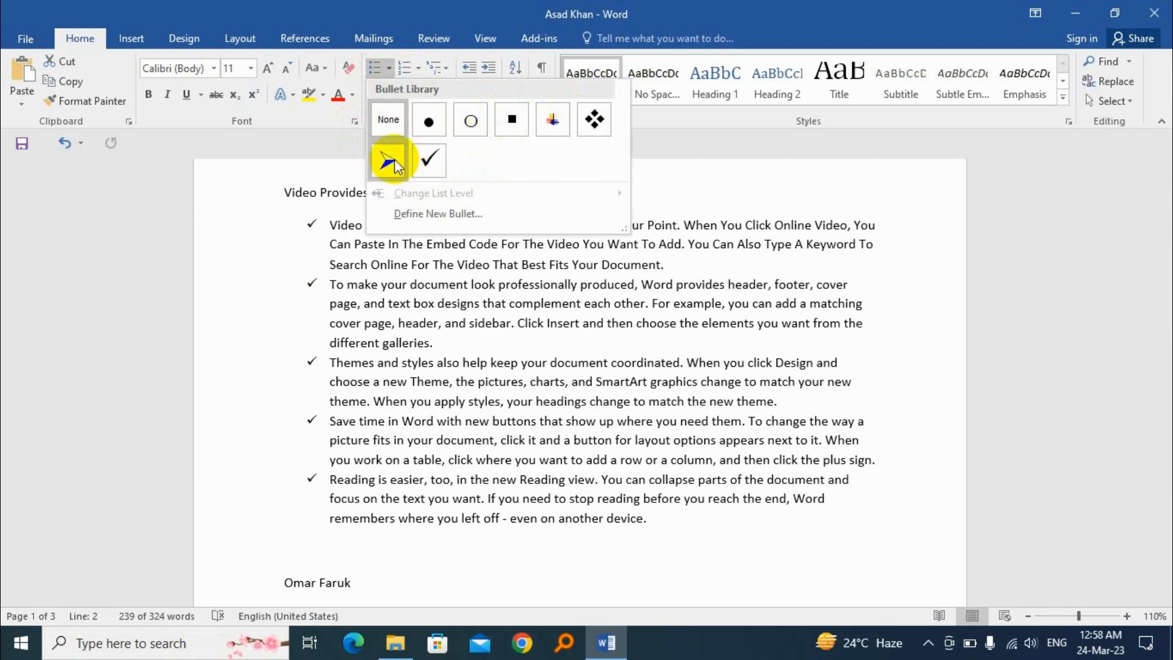
left_click(430, 126)
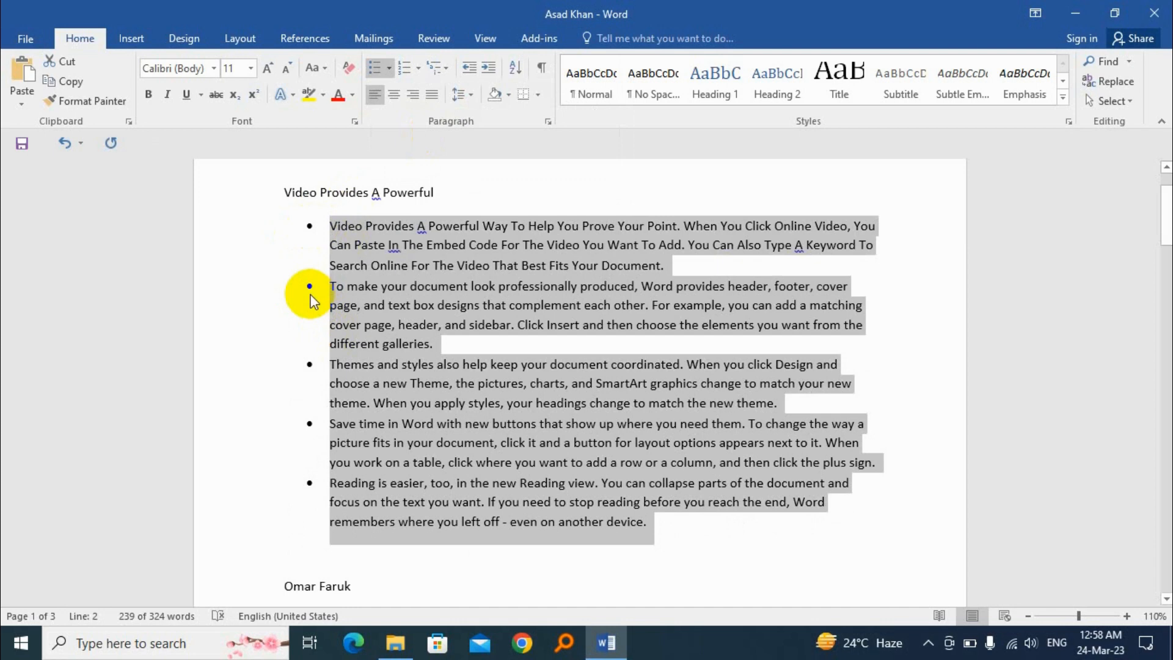
Try arrowhead bullets on the selected paragraphs, followed by check mark bullets
left_click(391, 71)
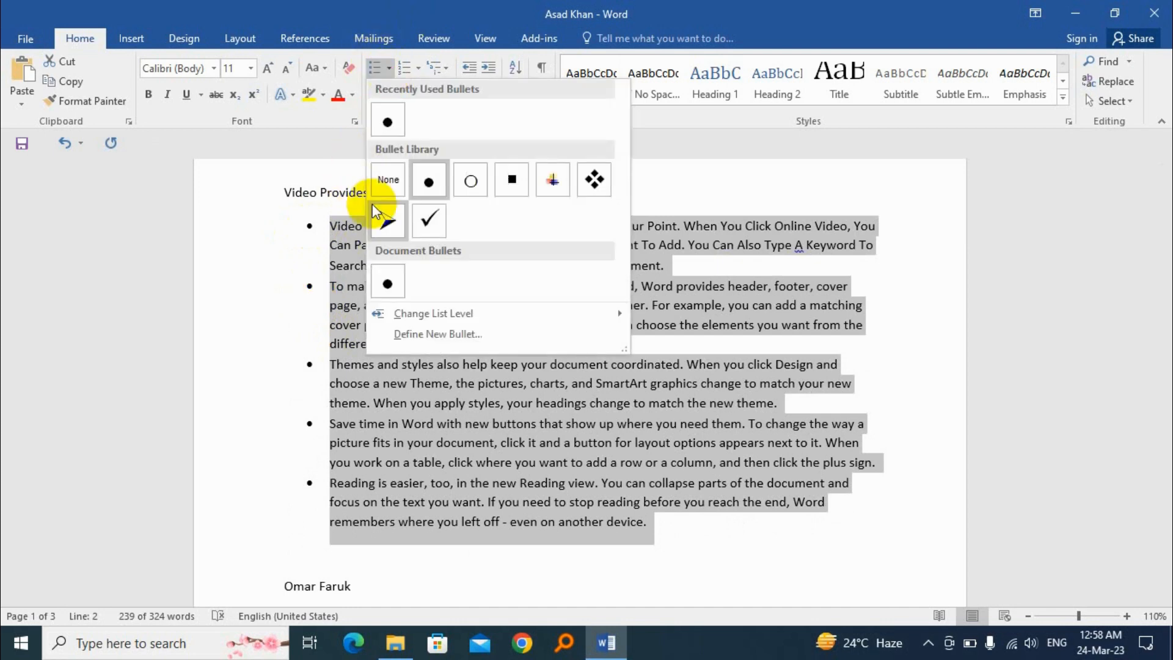
left_click(393, 217)
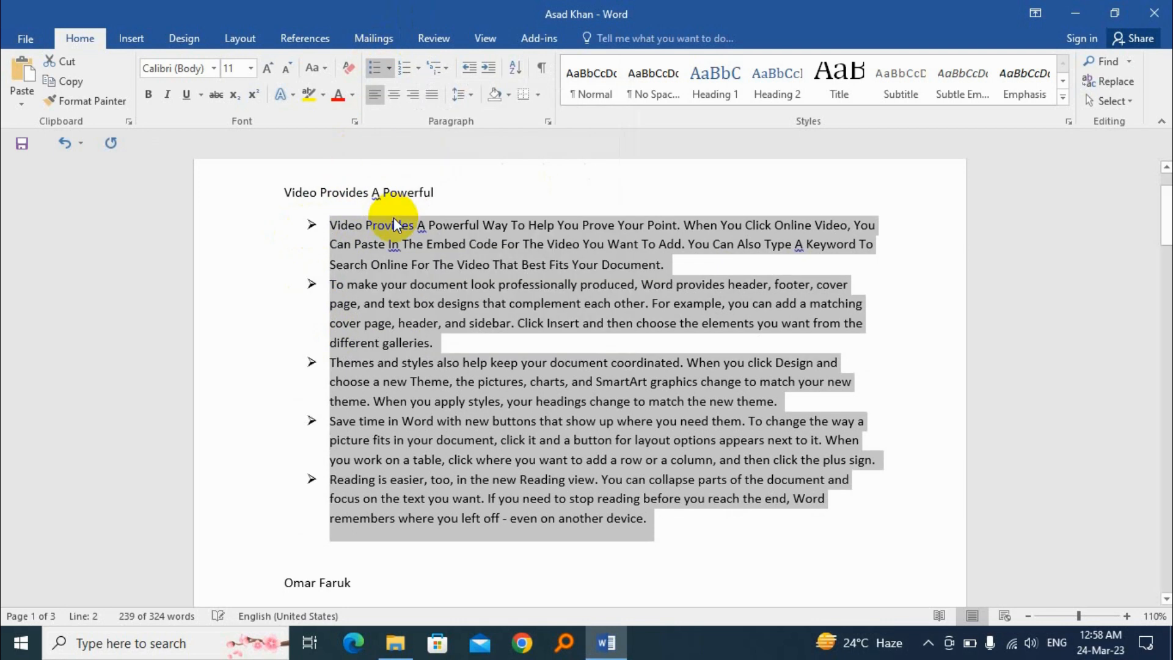
left_click(389, 69)
left_click(430, 220)
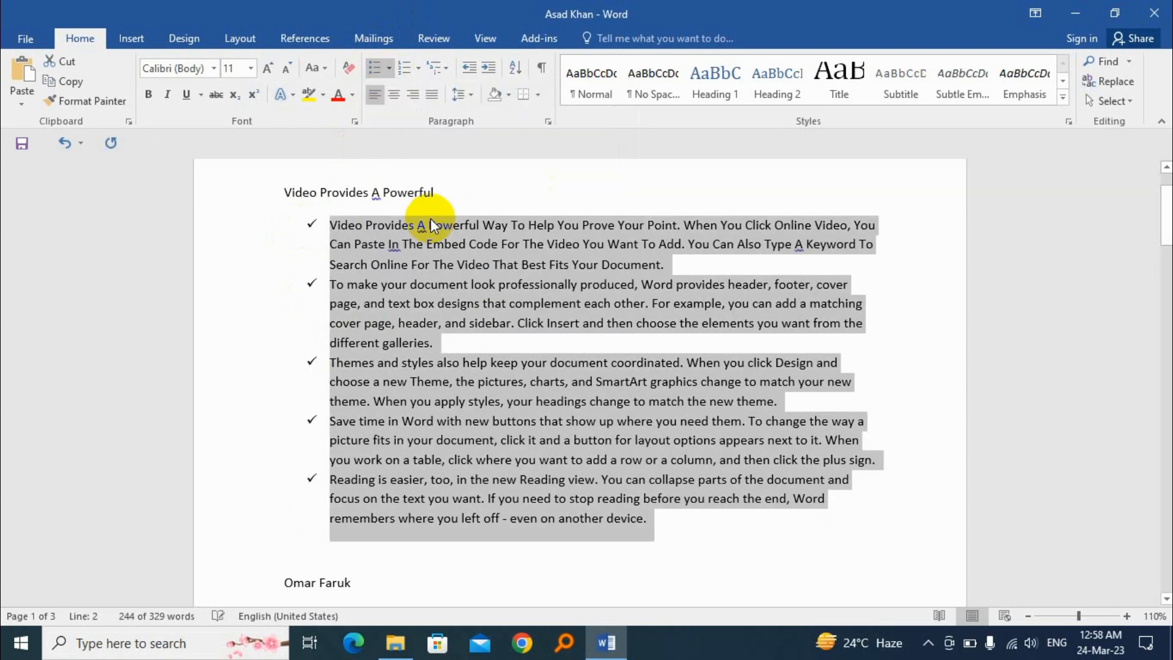
Remove the bullets from the five selected paragraphs
left_click(392, 74)
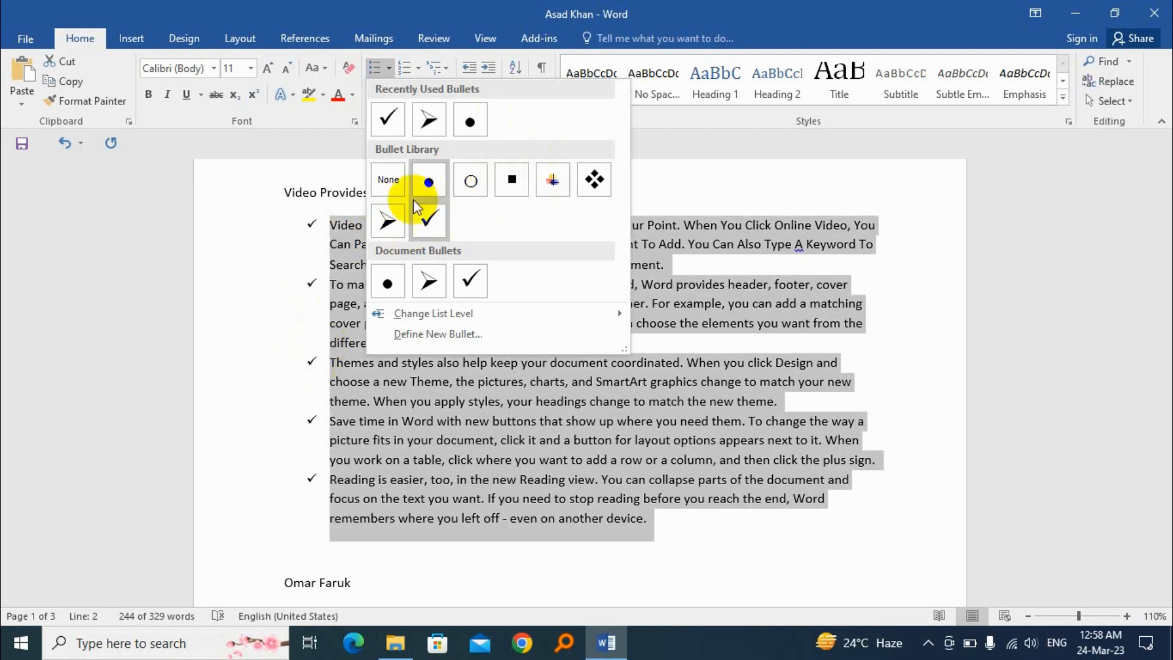
left_click(386, 182)
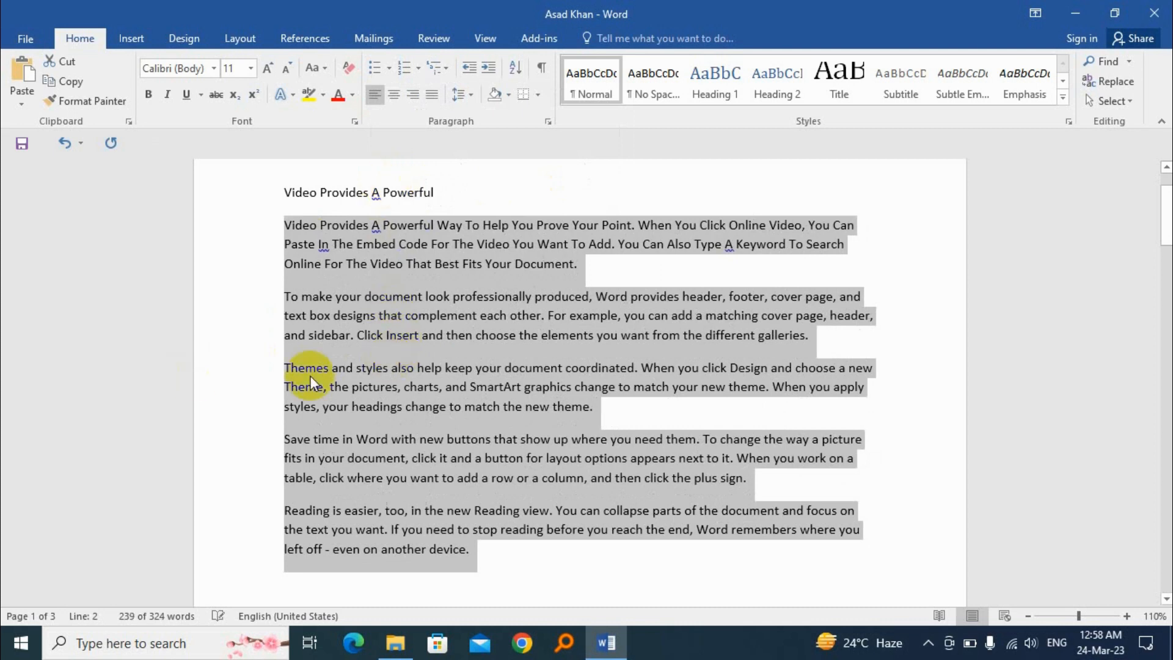
Start defining a new bullet for the selected paragraphs and open its symbol chooser
left_click(388, 68)
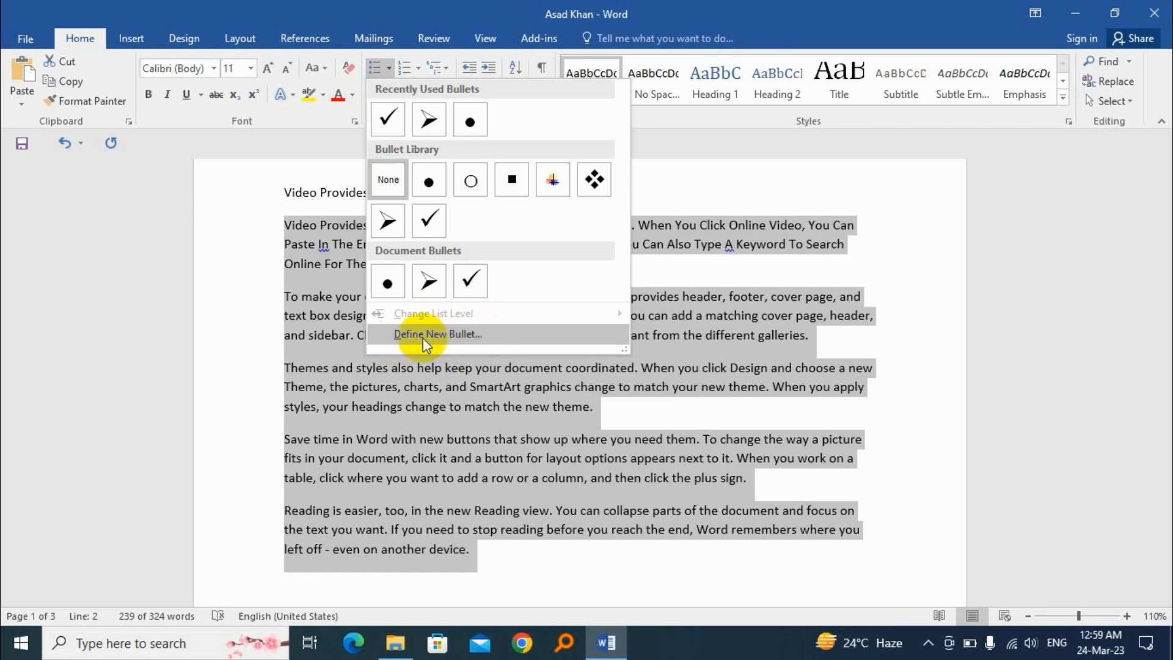
left_click(457, 335)
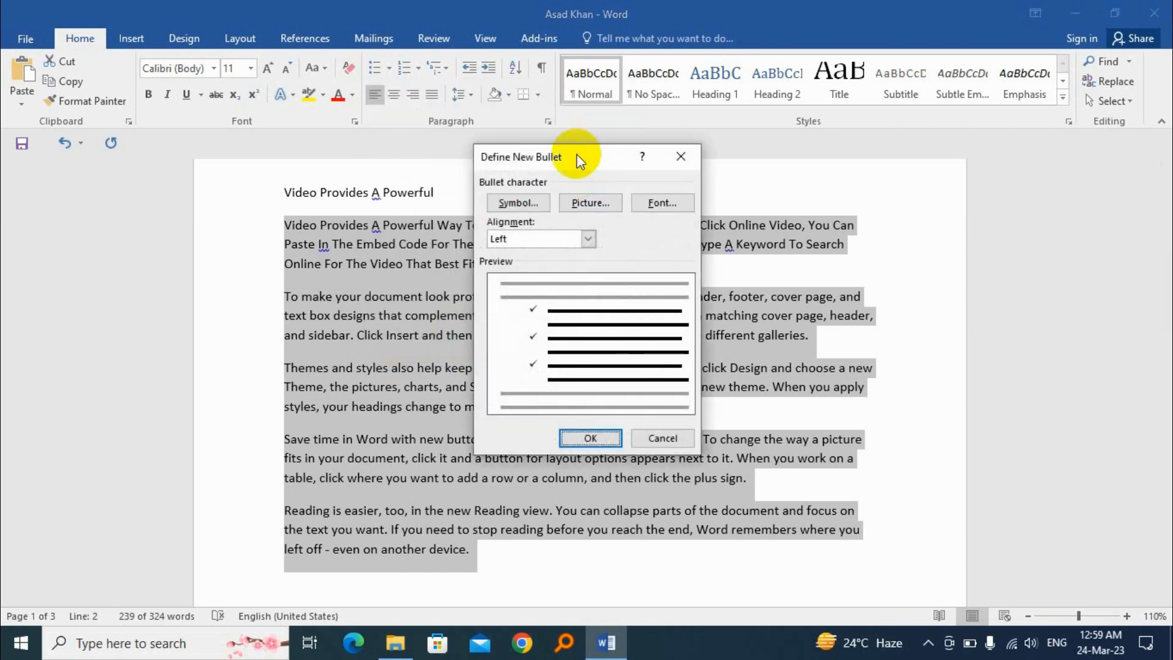
left_click_drag(580, 161, 474, 165)
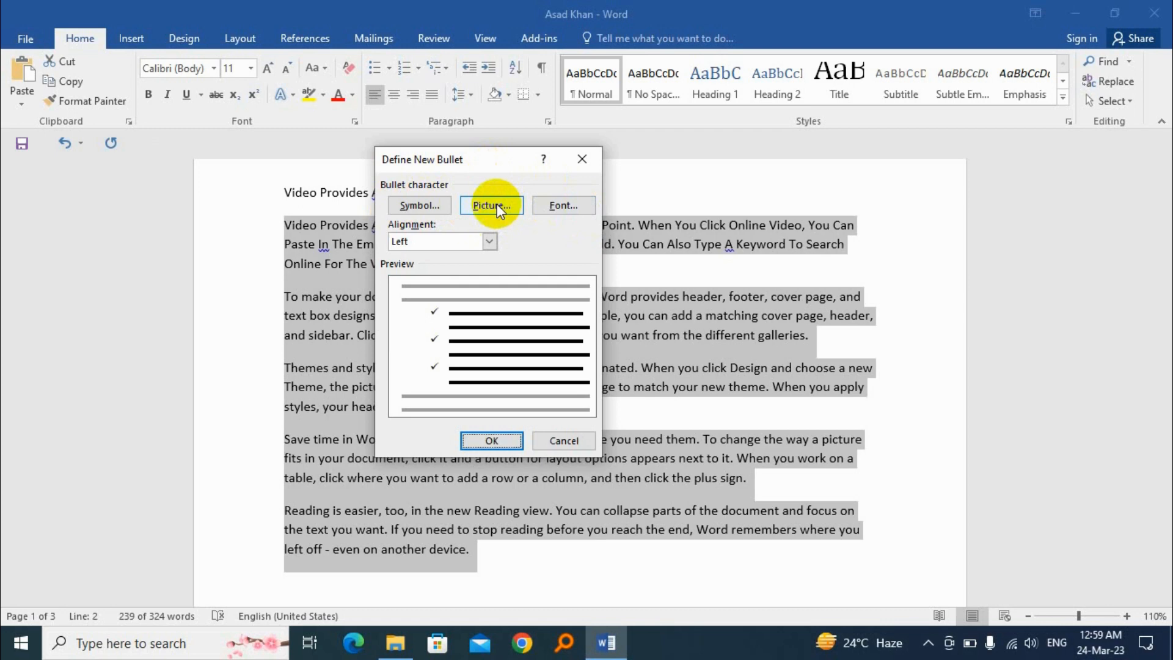
left_click(420, 204)
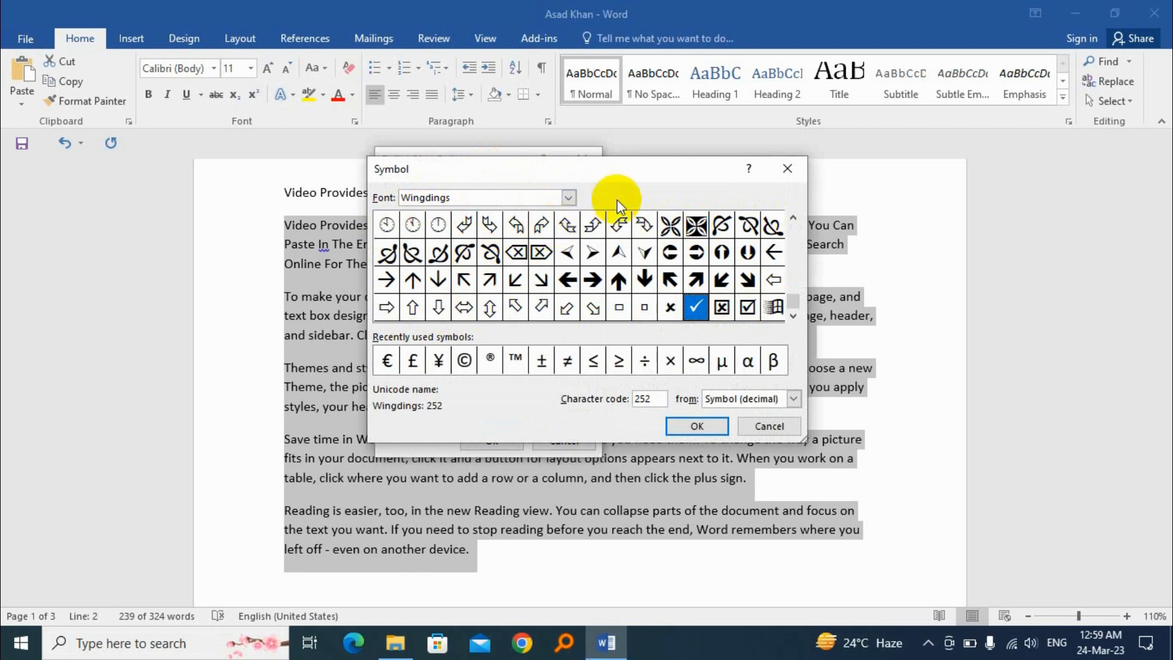
Browse the available symbol fonts, view the TechnicLite characters, and return to the Wingdings font
left_click(569, 198)
scroll(461, 247, "up", 3)
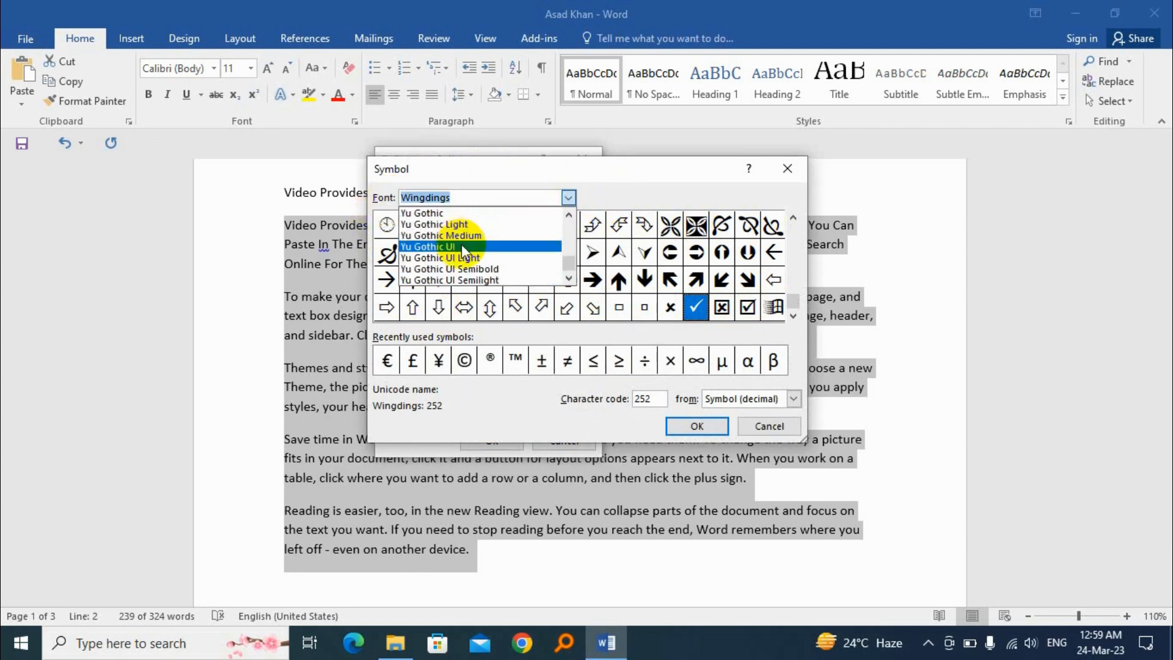
scroll(462, 252, "down", 3)
scroll(463, 251, "up", 5)
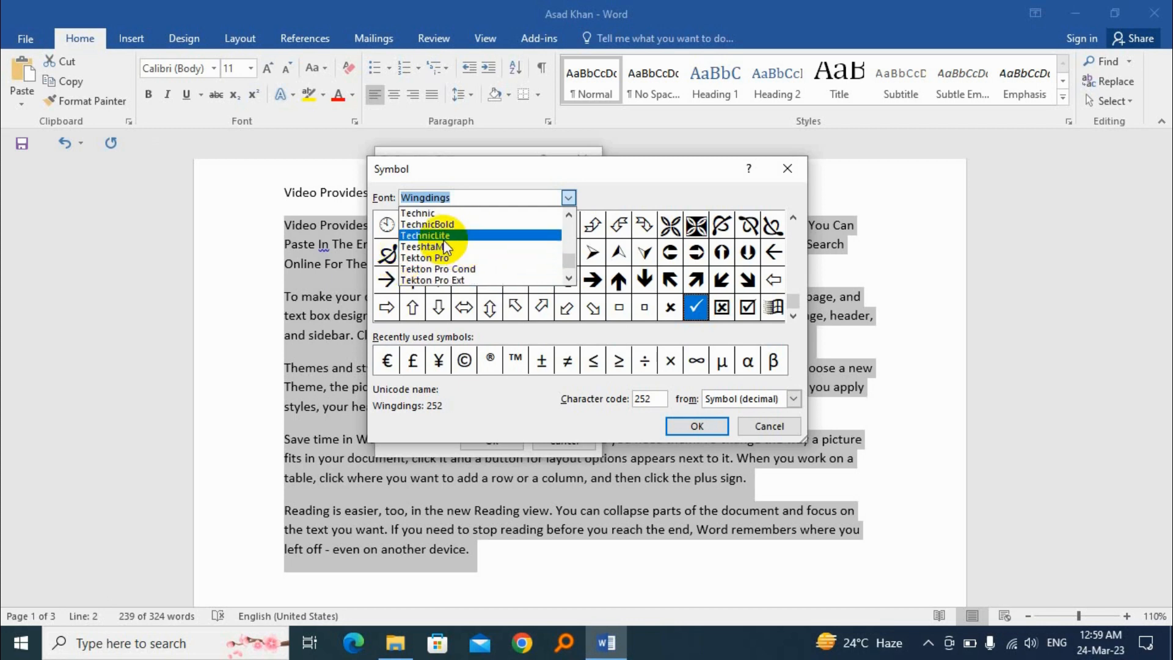
left_click(460, 239)
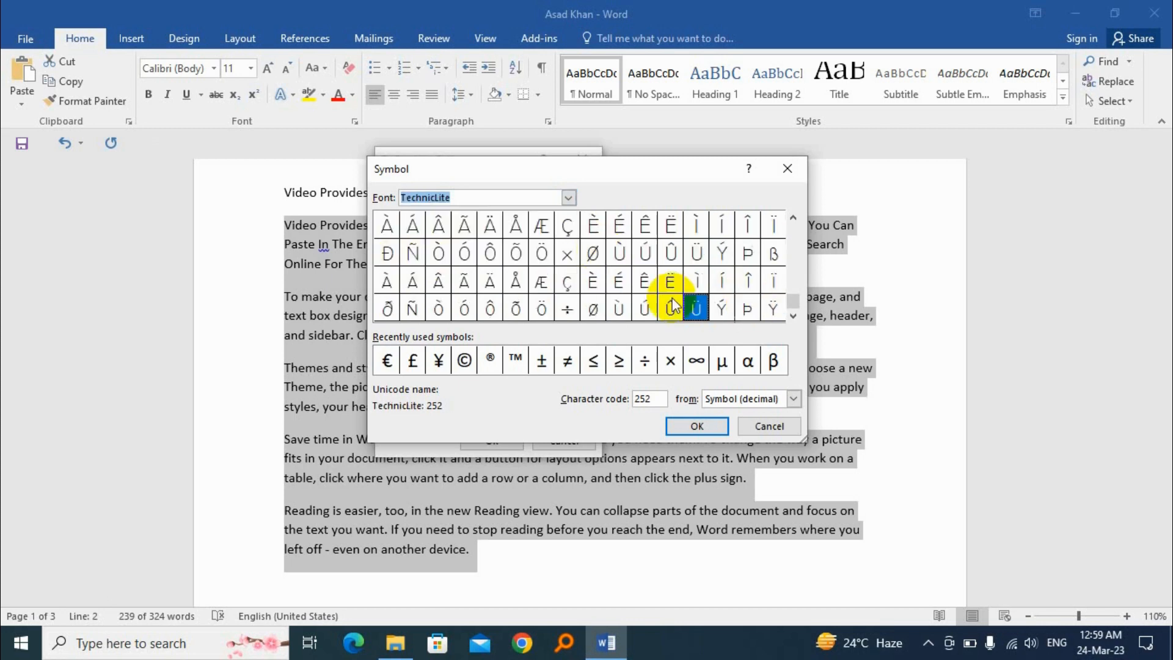
left_click(569, 197)
scroll(488, 255, "down", 10)
scroll(489, 255, "down", 1)
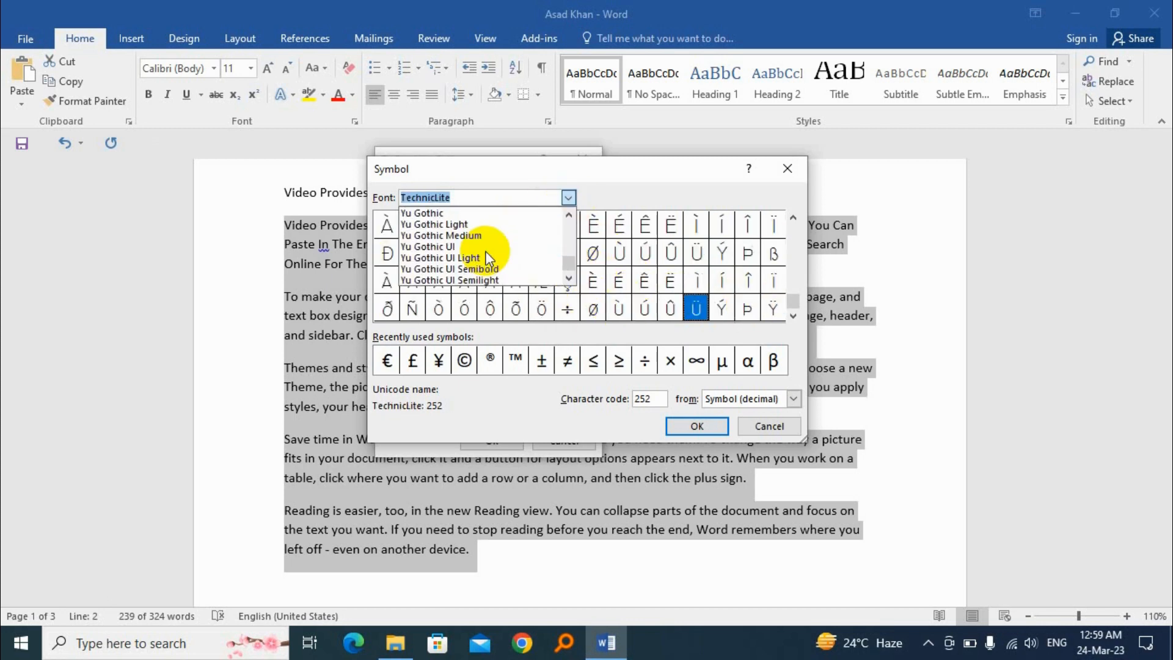
scroll(482, 252, "up", 1)
scroll(451, 269, "up", 1)
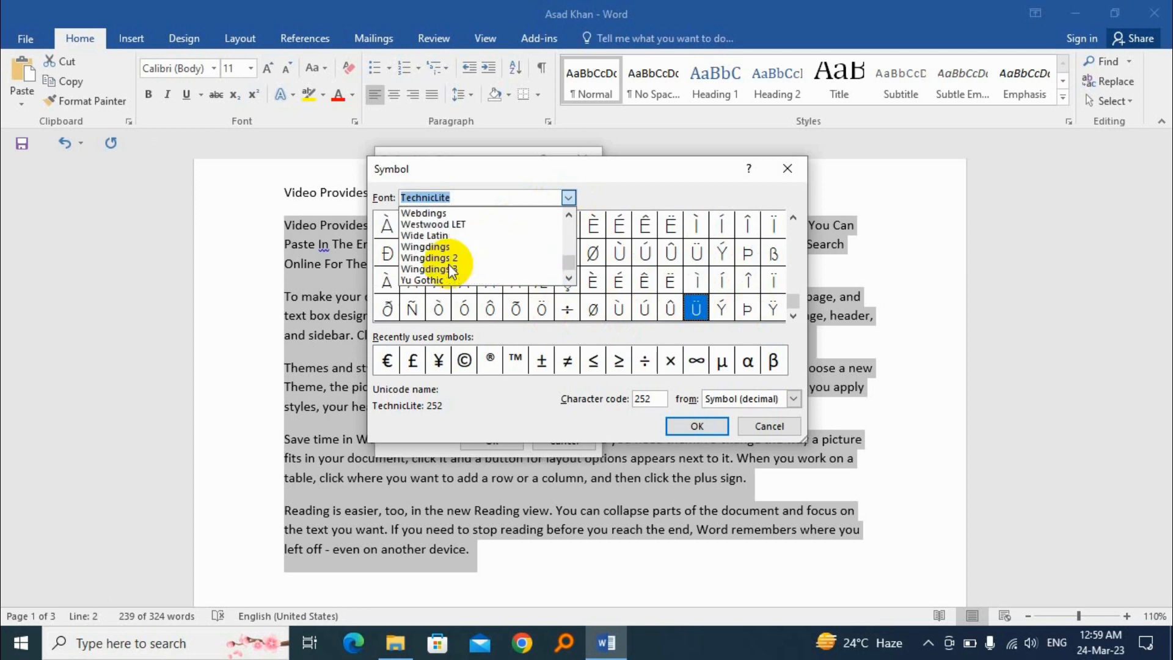
left_click(459, 247)
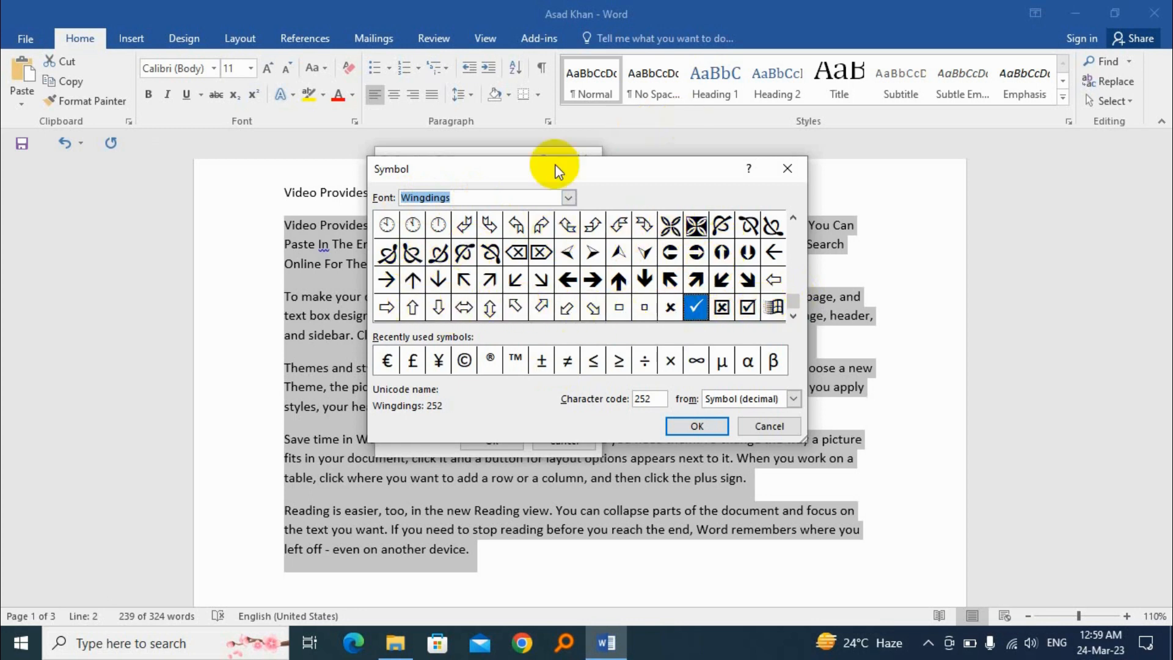
View the Wingdings 2 and Wingdings 3 symbols and switch back to the Wingdings font
left_click(569, 198)
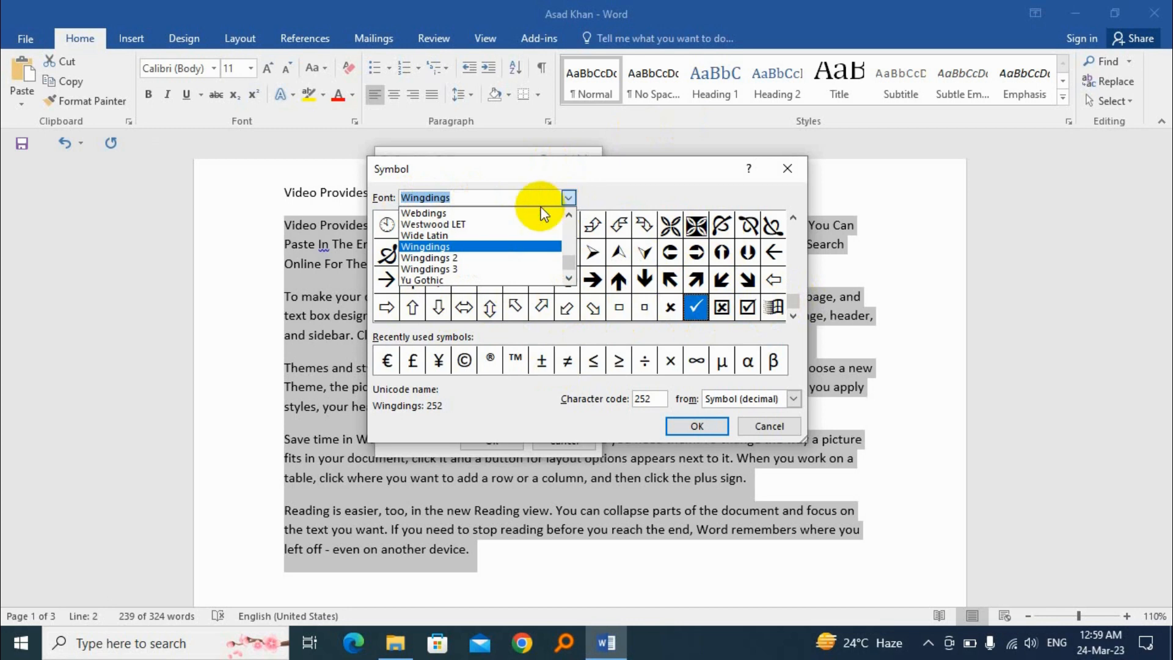
left_click(455, 258)
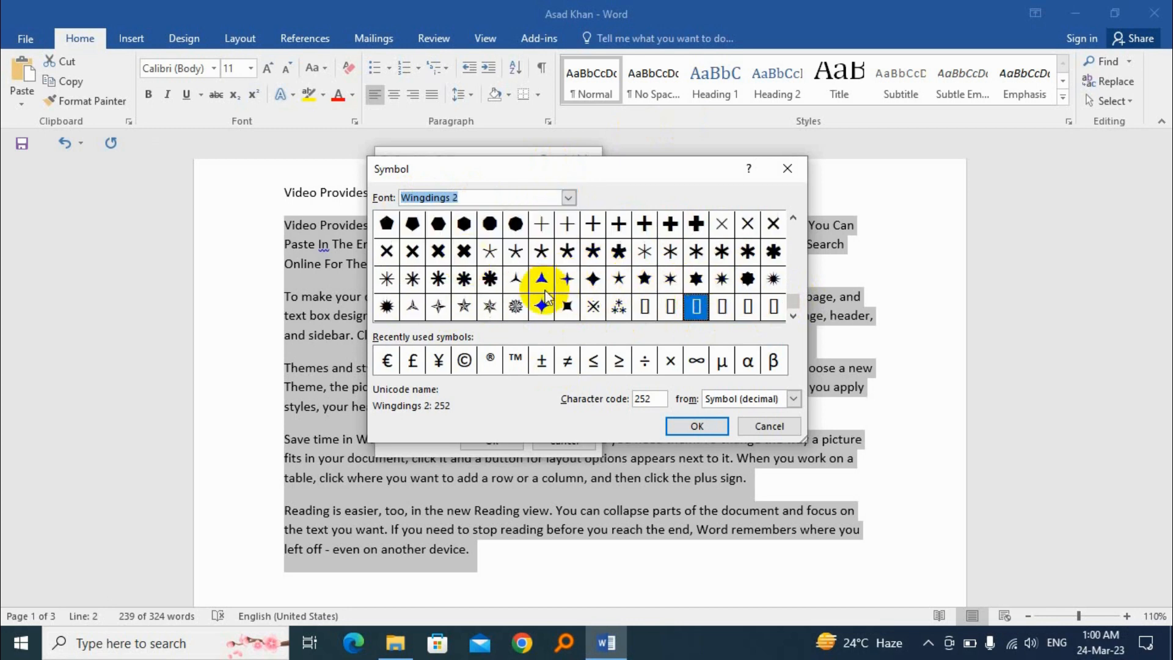
left_click(567, 197)
left_click(464, 272)
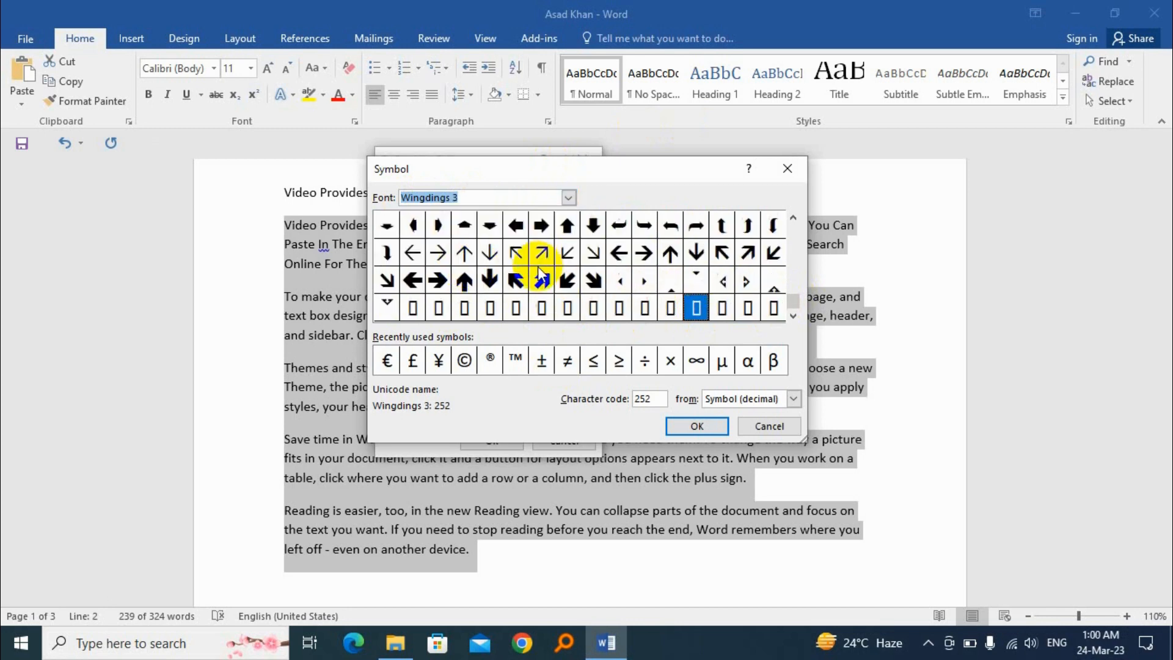
left_click(567, 198)
left_click(450, 247)
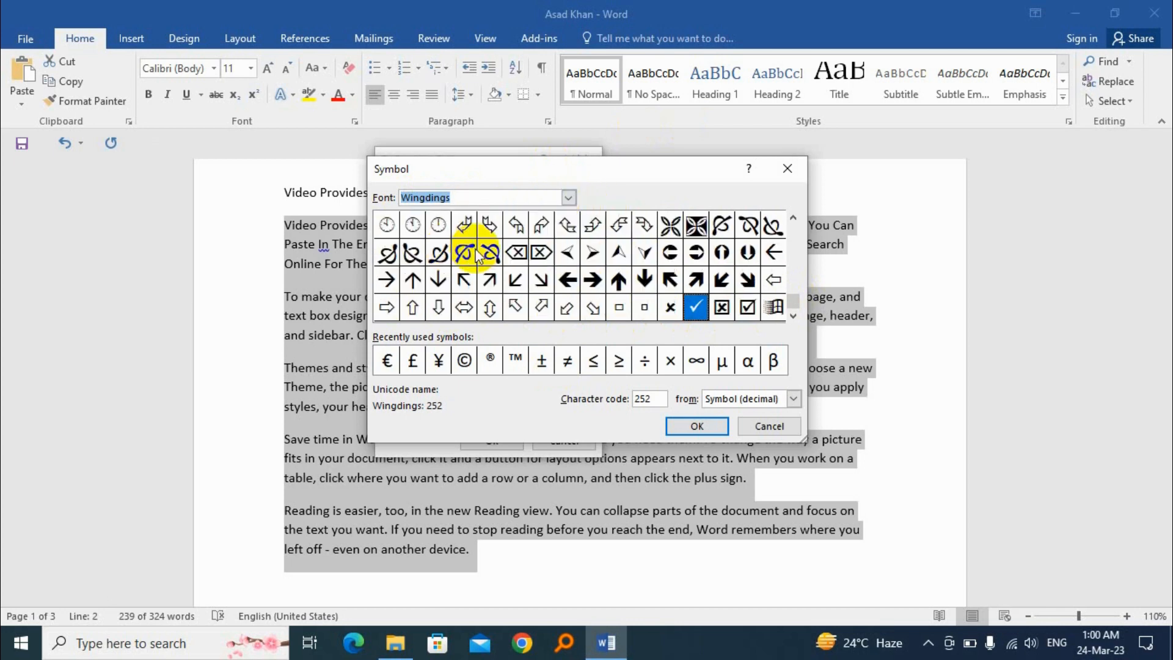
Choose the Windows logo symbol, Wingdings character 255, and apply it as the new bullet
left_click(773, 307)
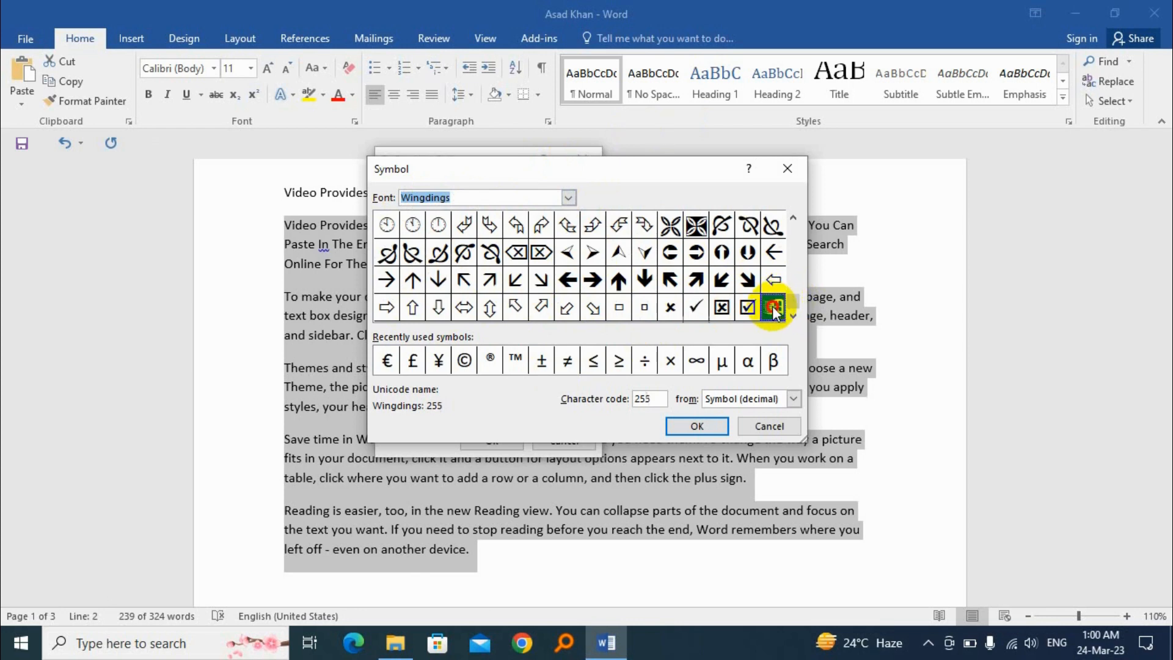
left_click(697, 426)
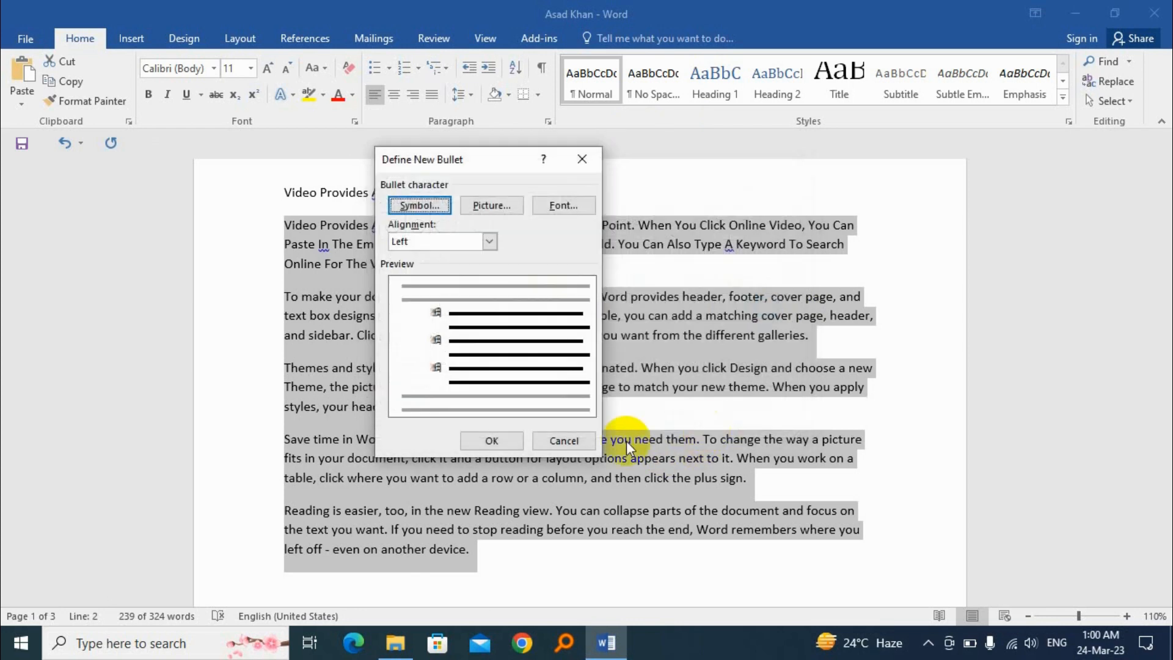
left_click(498, 442)
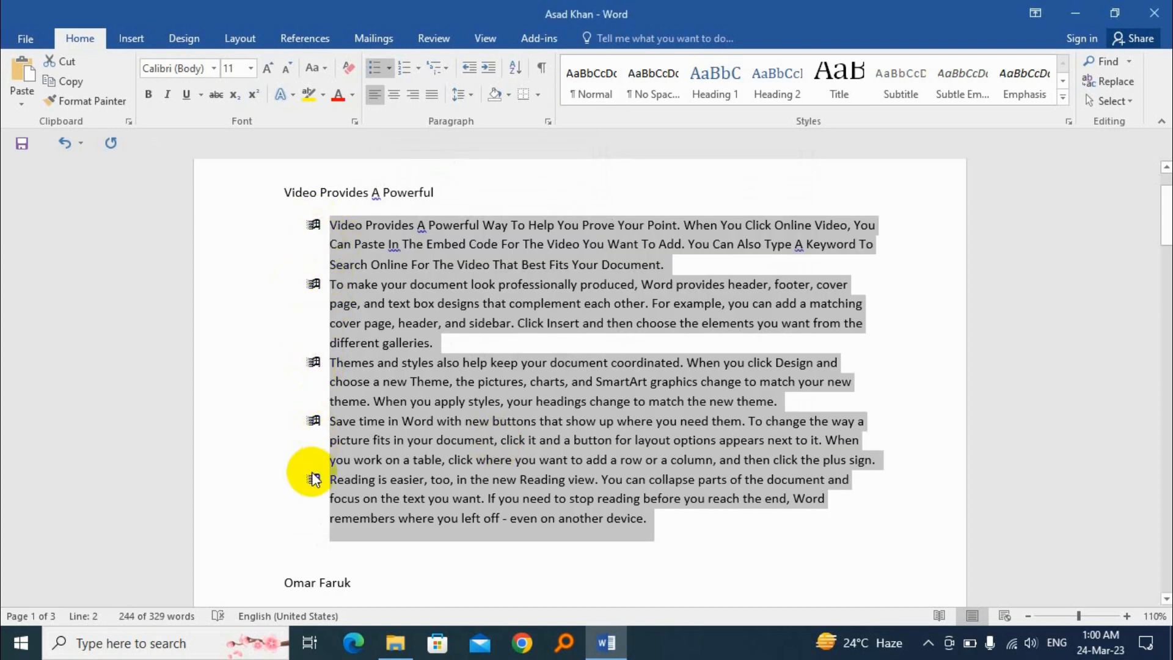
Define the ticked check box symbol, Wingdings character 254, as a new bullet and apply it to the selected paragraphs
left_click(390, 68)
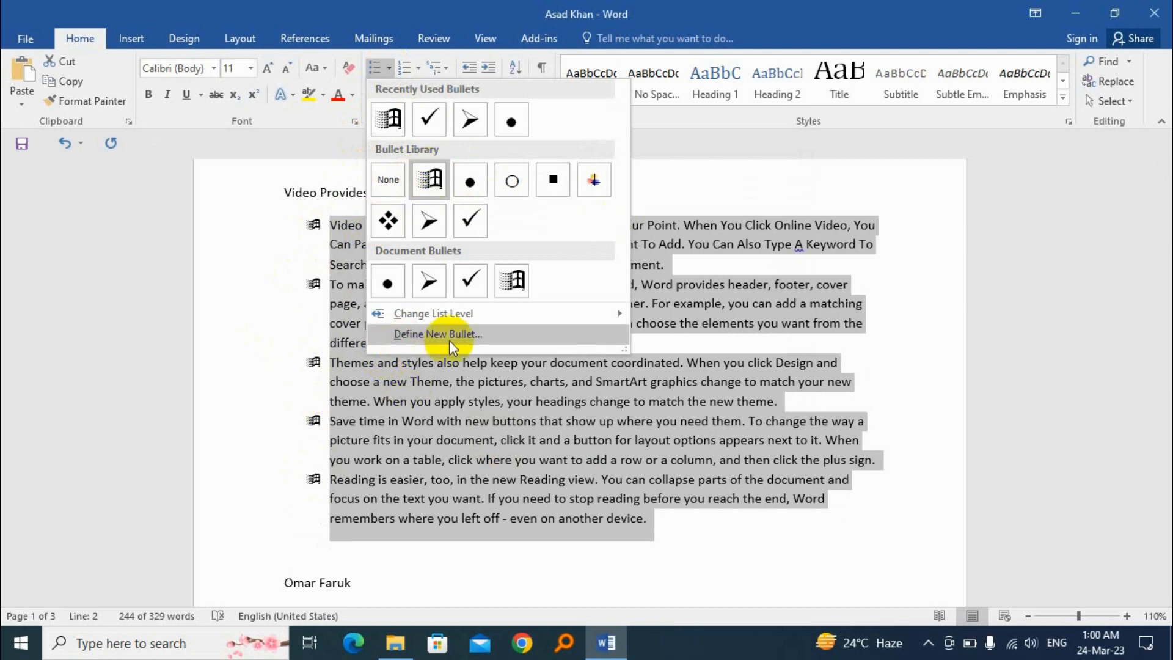
left_click(479, 335)
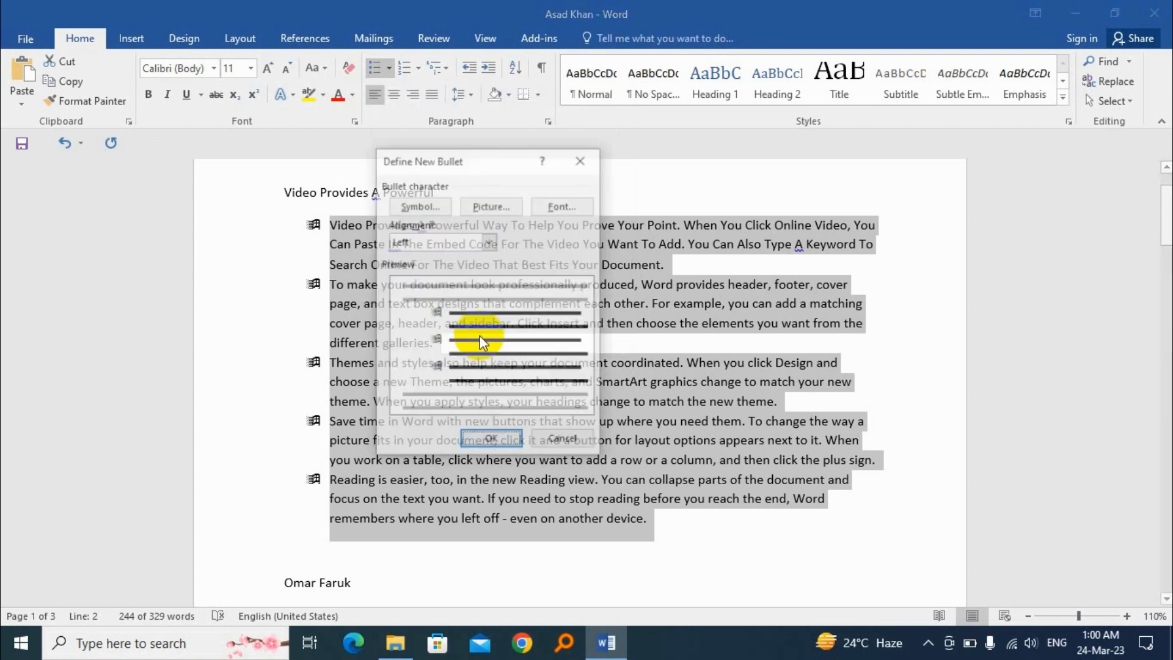
left_click(428, 204)
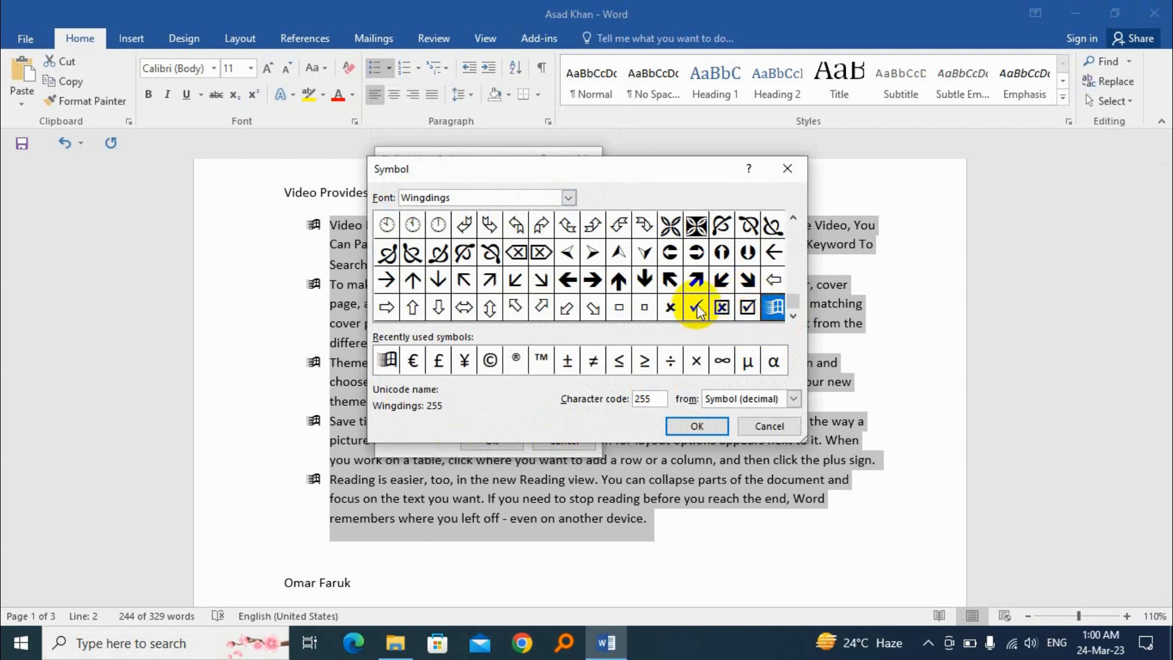
left_click(748, 310)
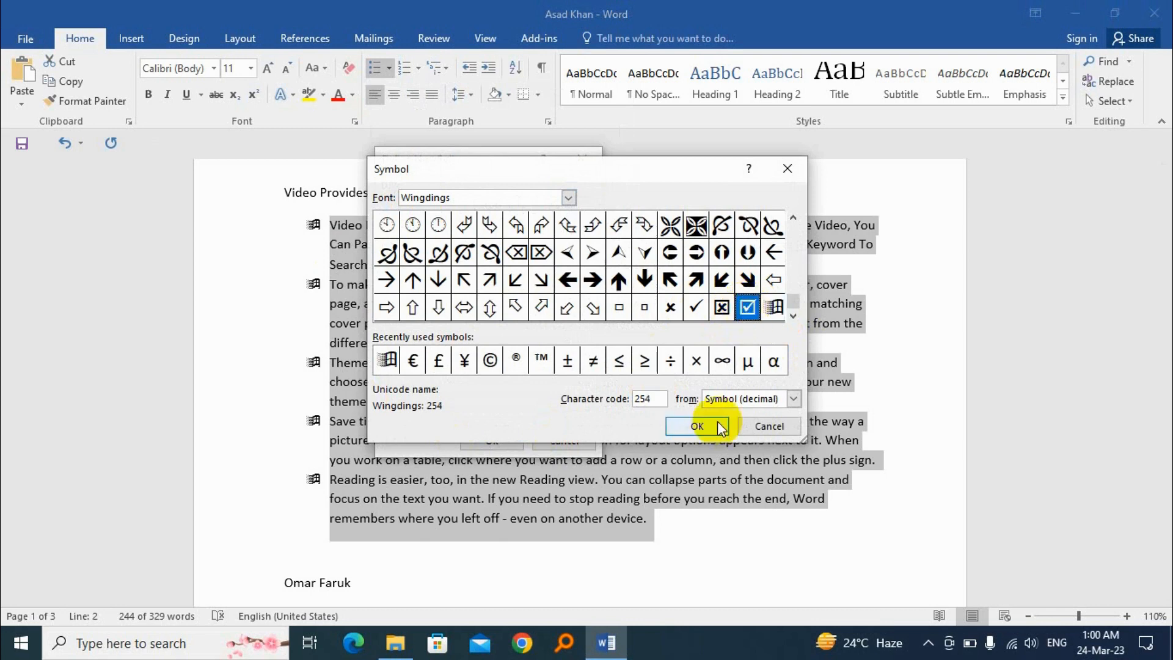
left_click(700, 424)
left_click(495, 440)
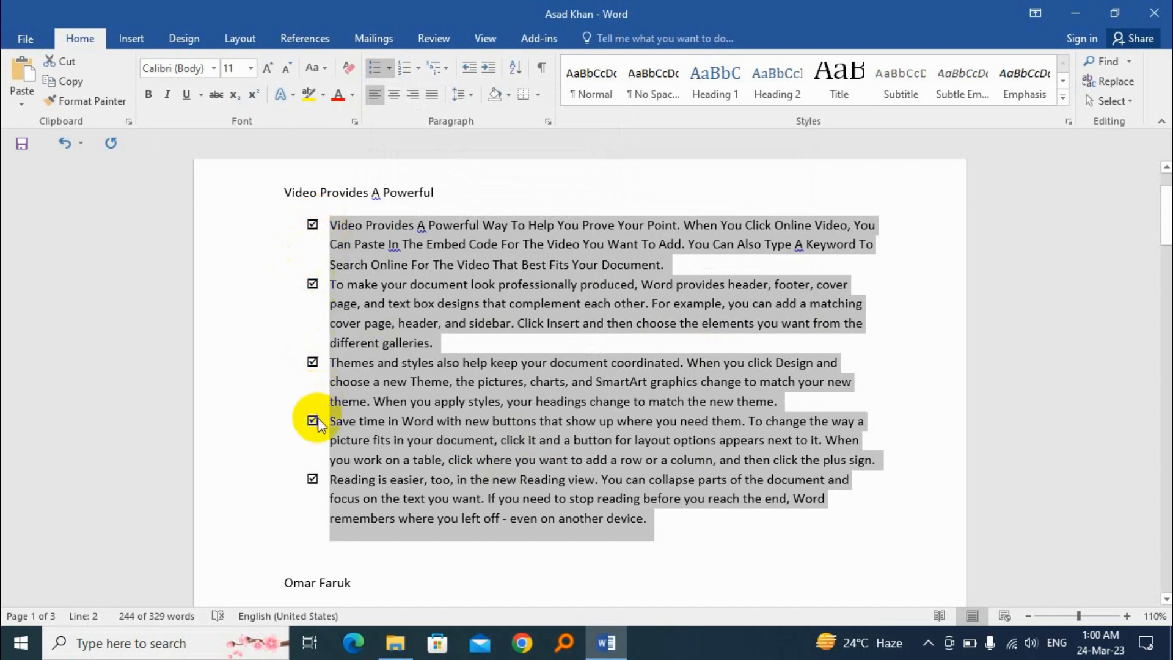
Examine the option for defining a picture bullet from a local file, and leave it without choosing a picture
left_click(390, 68)
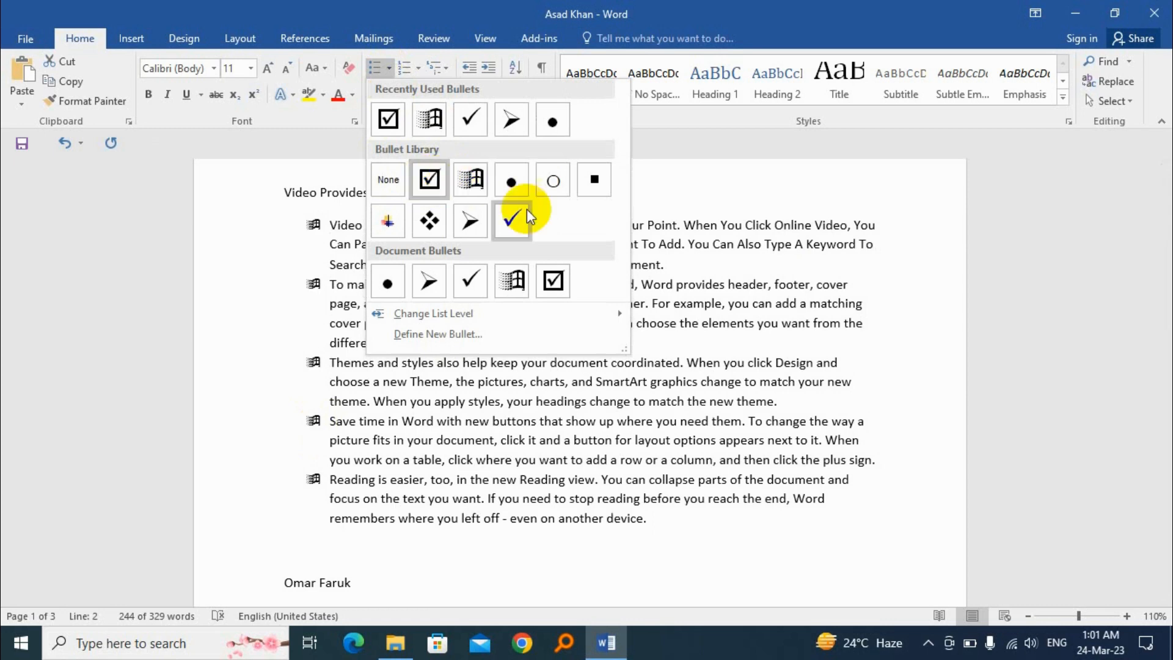
left_click(453, 335)
left_click(480, 206)
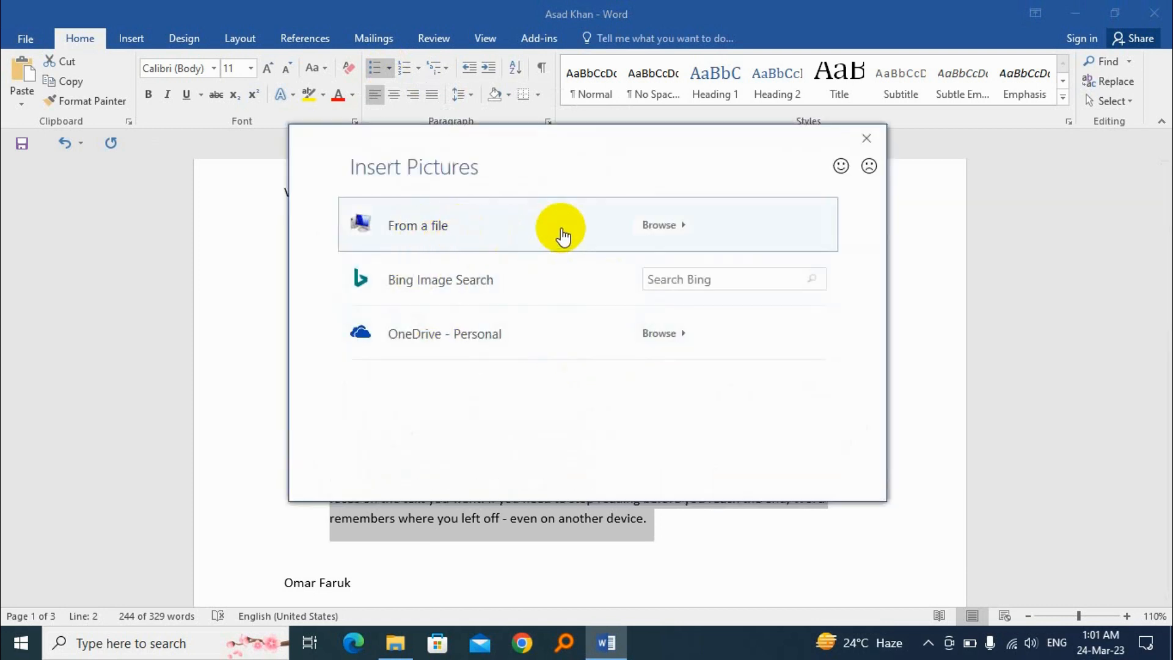
left_click(654, 225)
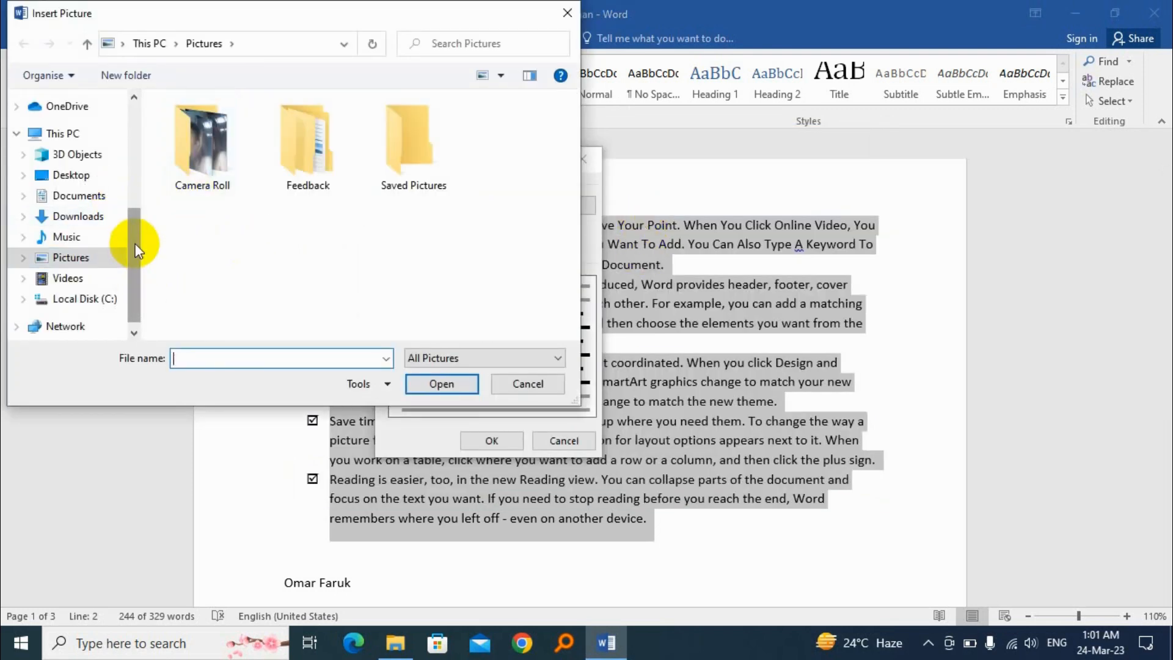
left_click_drag(132, 244, 149, 194)
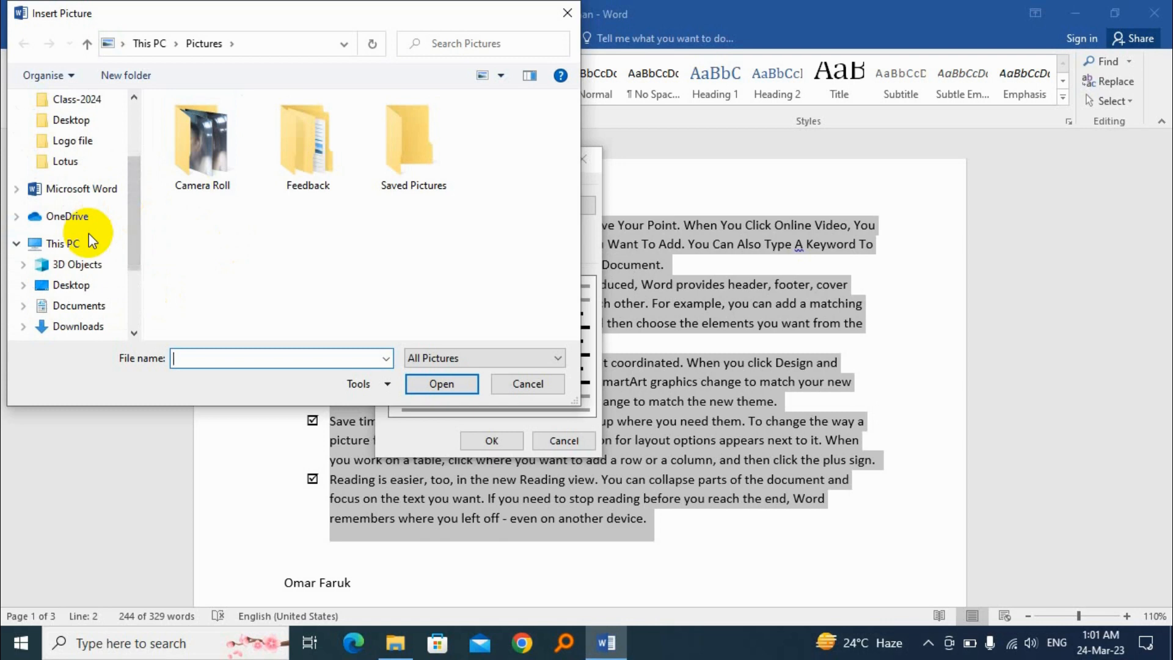
left_click(527, 383)
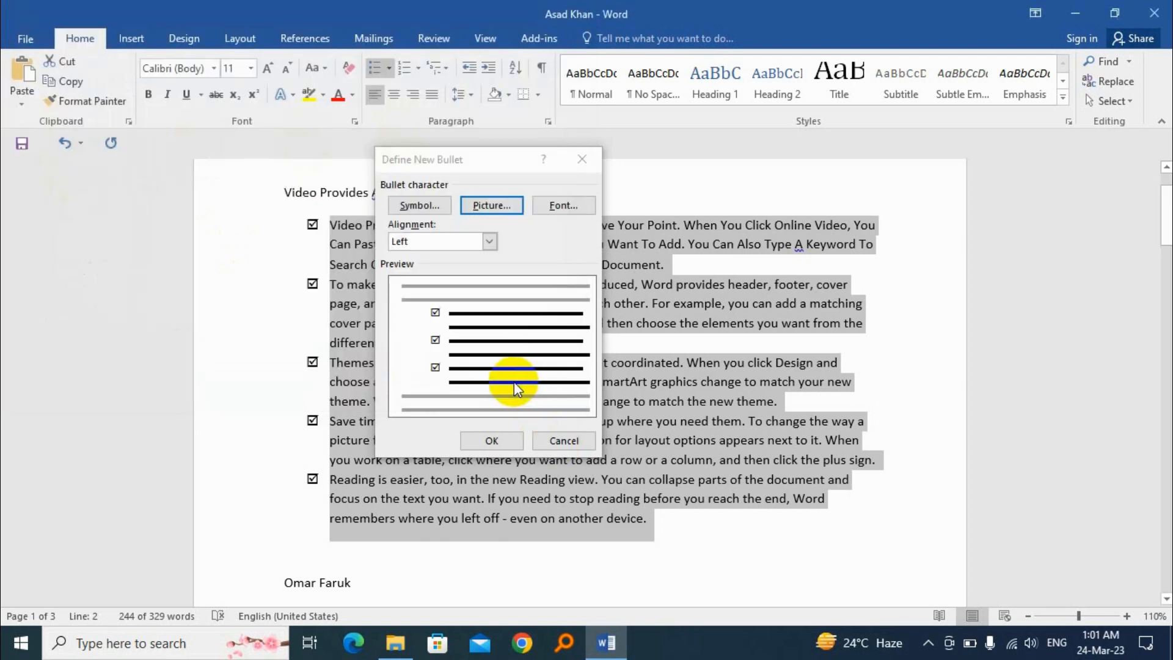
left_click(562, 442)
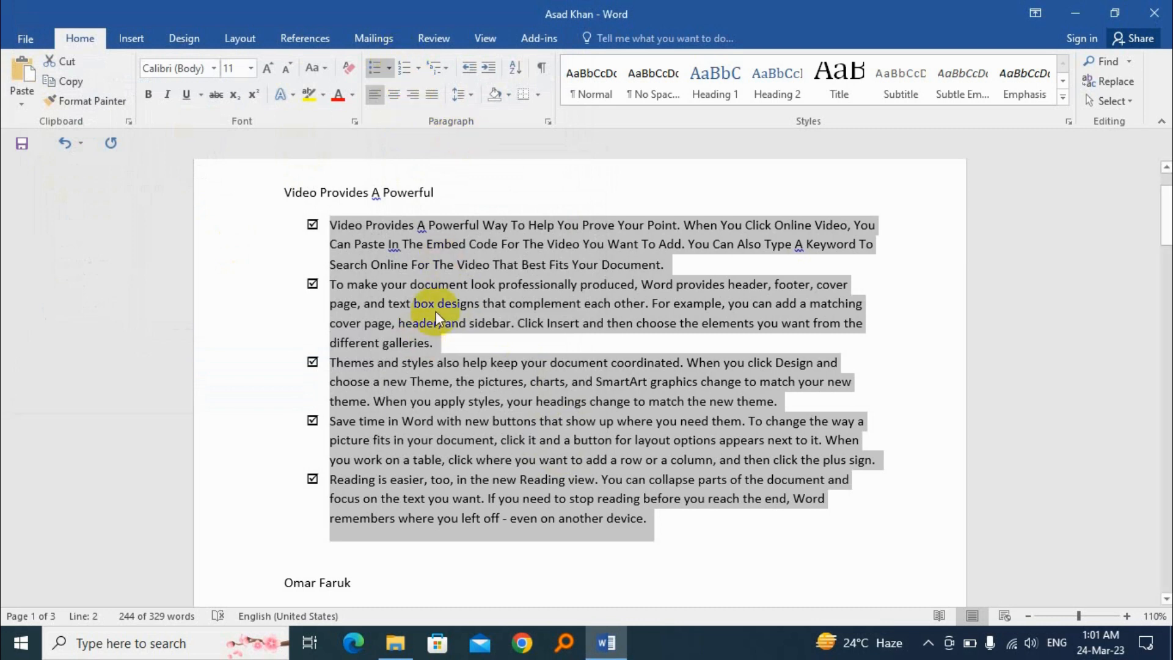
Remove the bullets from the selected body paragraphs
left_click(390, 67)
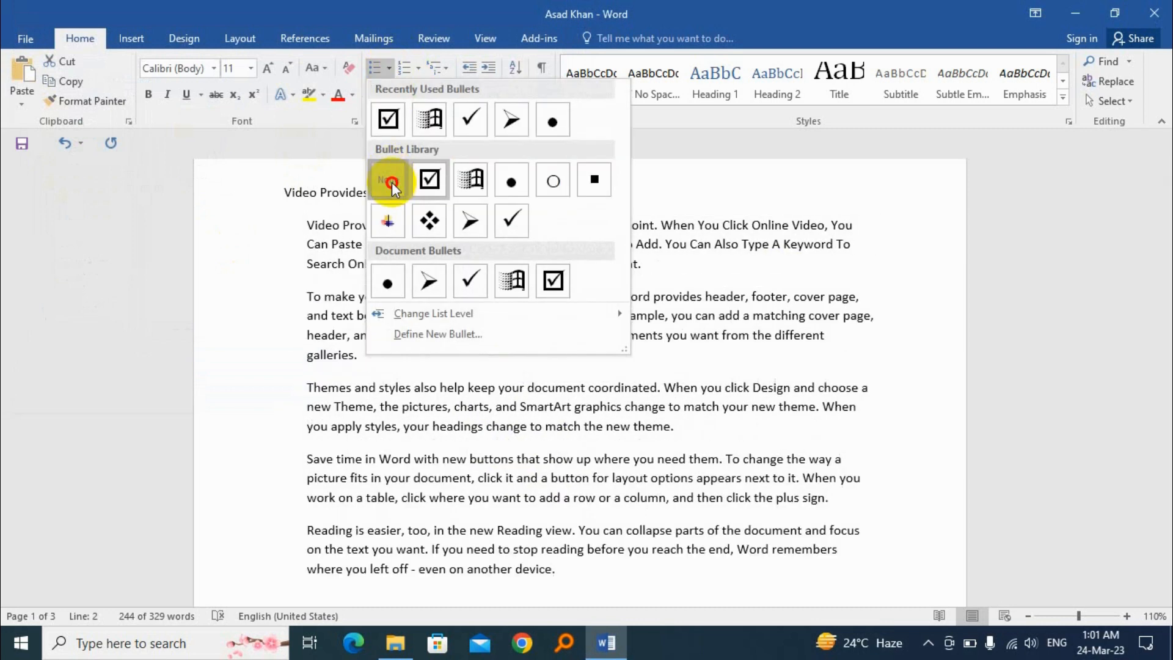
left_click(389, 181)
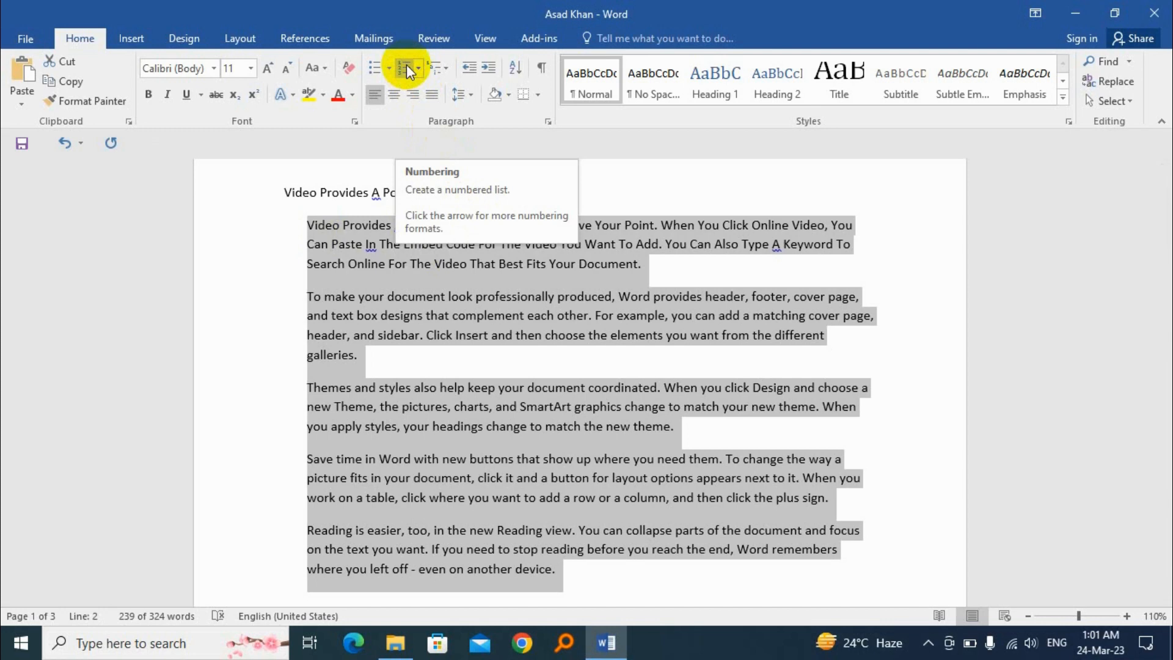
Increase the font size of the whole list of names below the body paragraphs to 12
scroll(385, 330, "down", 7)
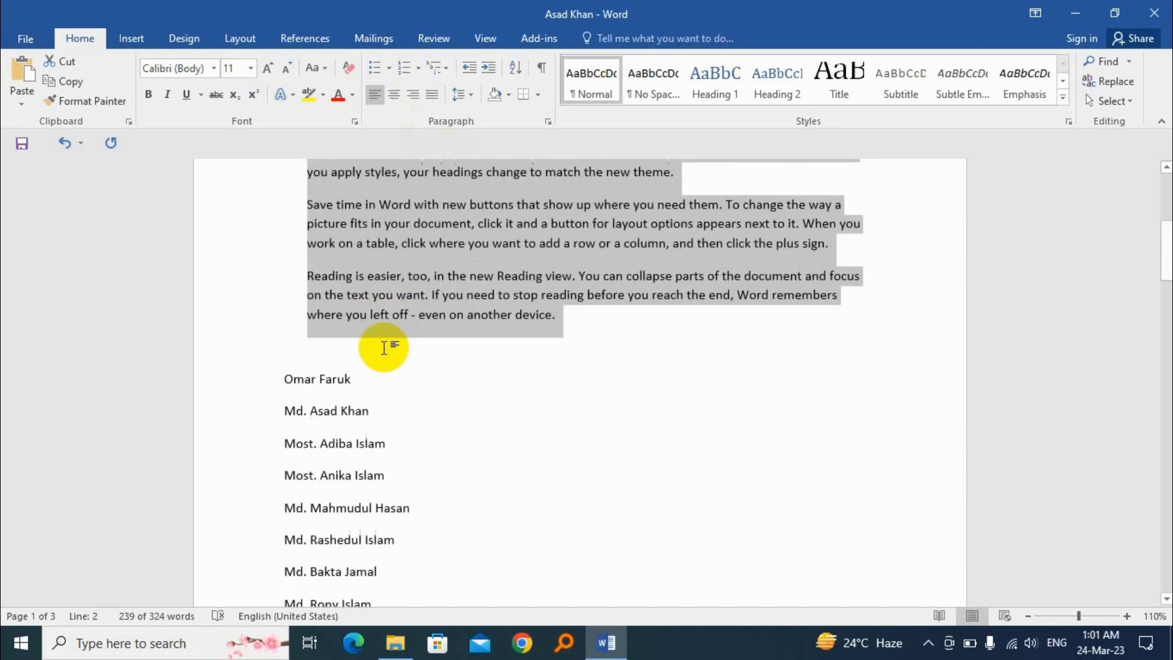
left_click_drag(287, 196, 410, 485)
left_click(268, 69)
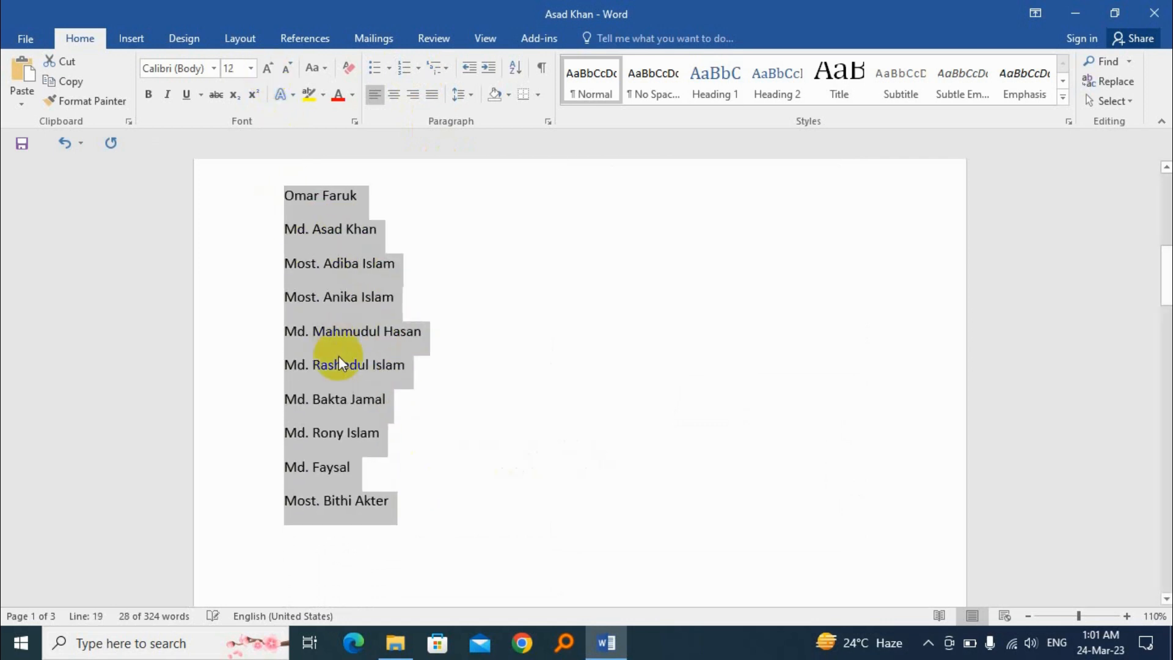
left_click(345, 361)
left_click(286, 195)
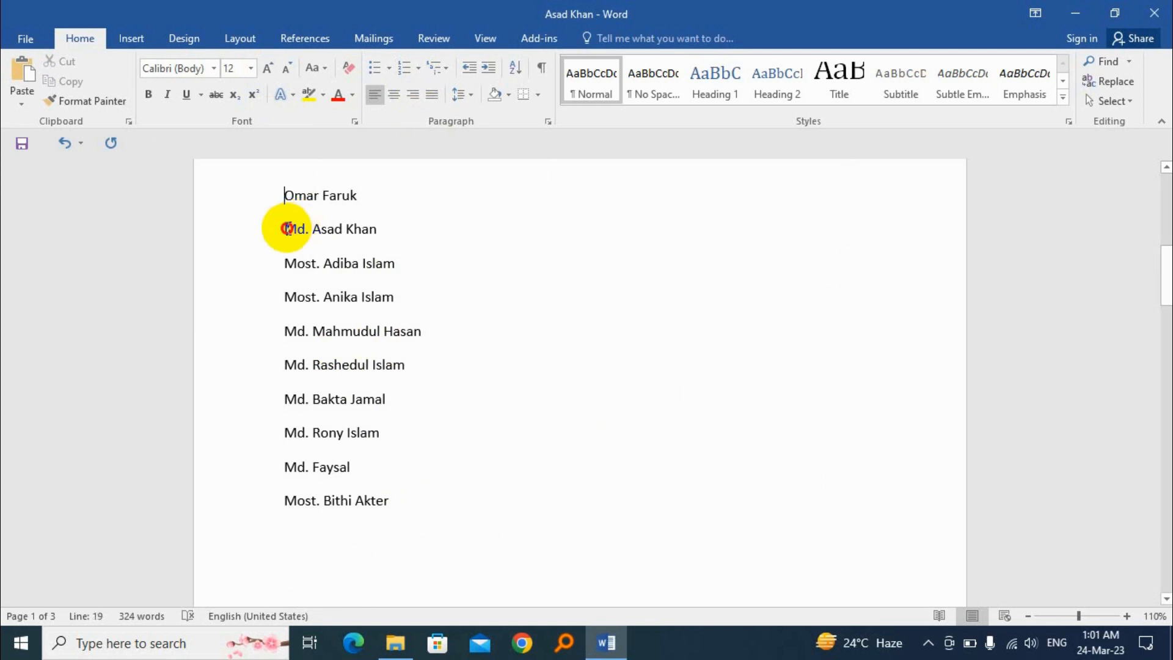
left_click(288, 264)
left_click(286, 297)
left_click(286, 331)
left_click(286, 364)
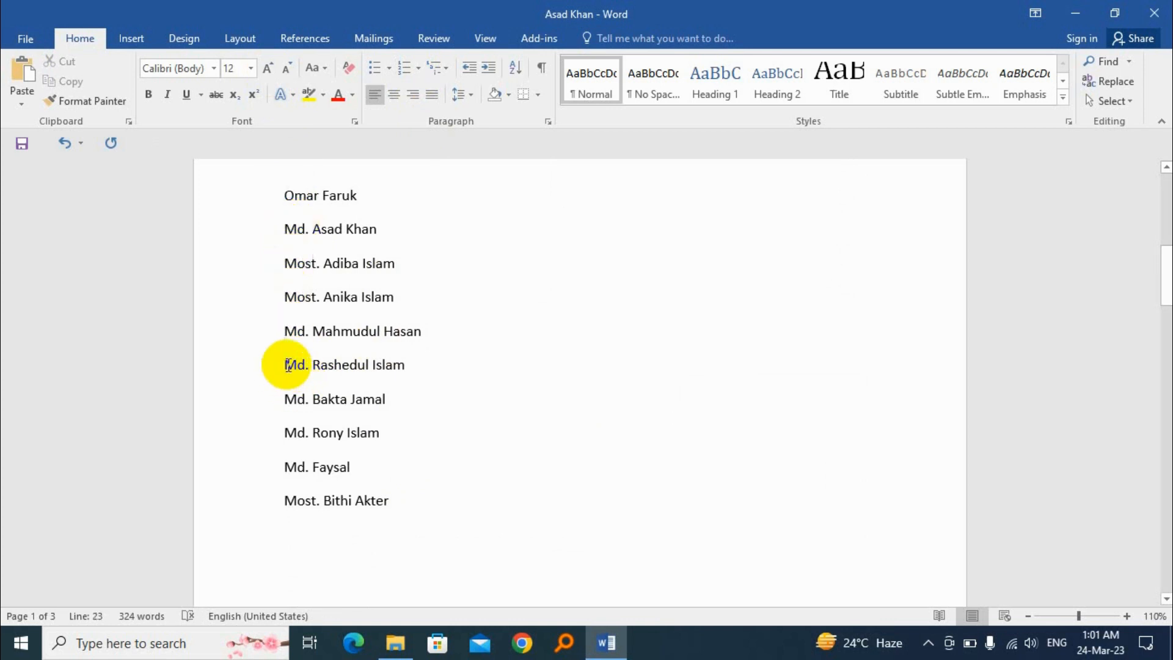
left_click(284, 399)
left_click(284, 432)
left_click(284, 467)
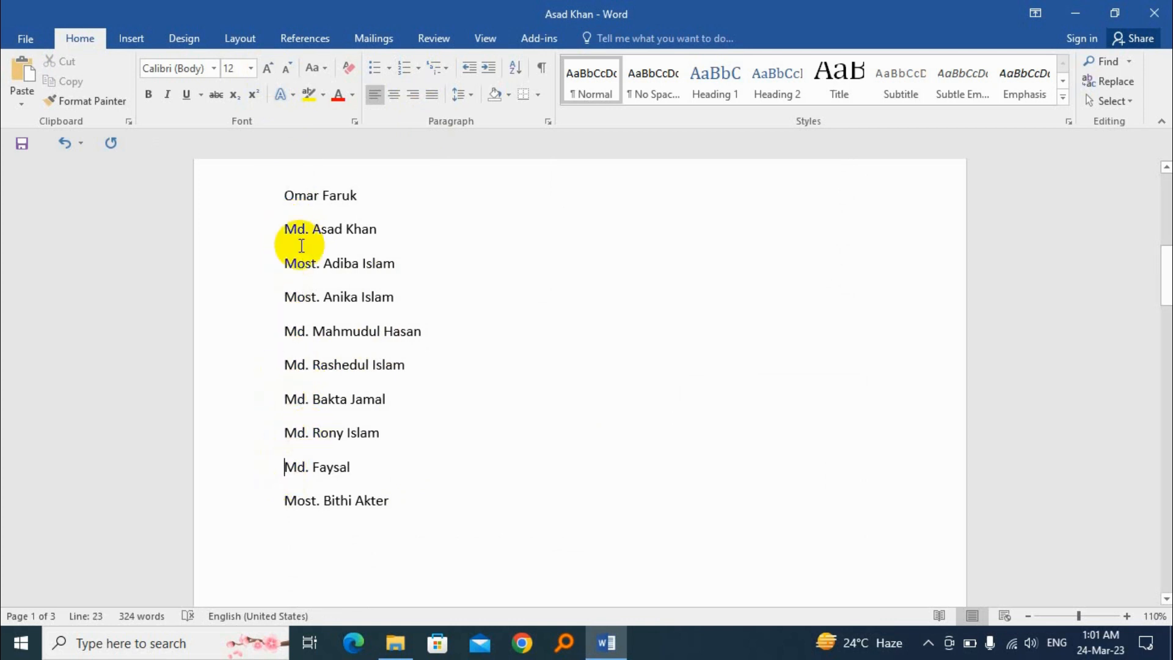
Try numbering the list of names manually by inserting 1 before the first name
left_click(286, 196)
type("1")
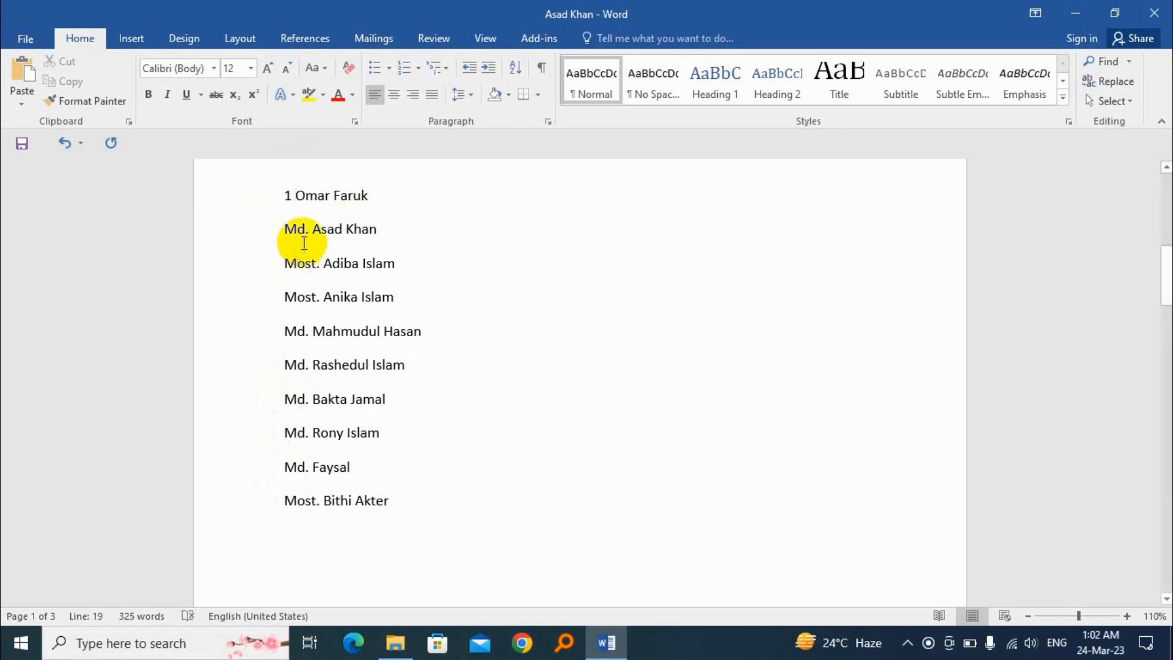
left_click_drag(380, 229, 299, 241)
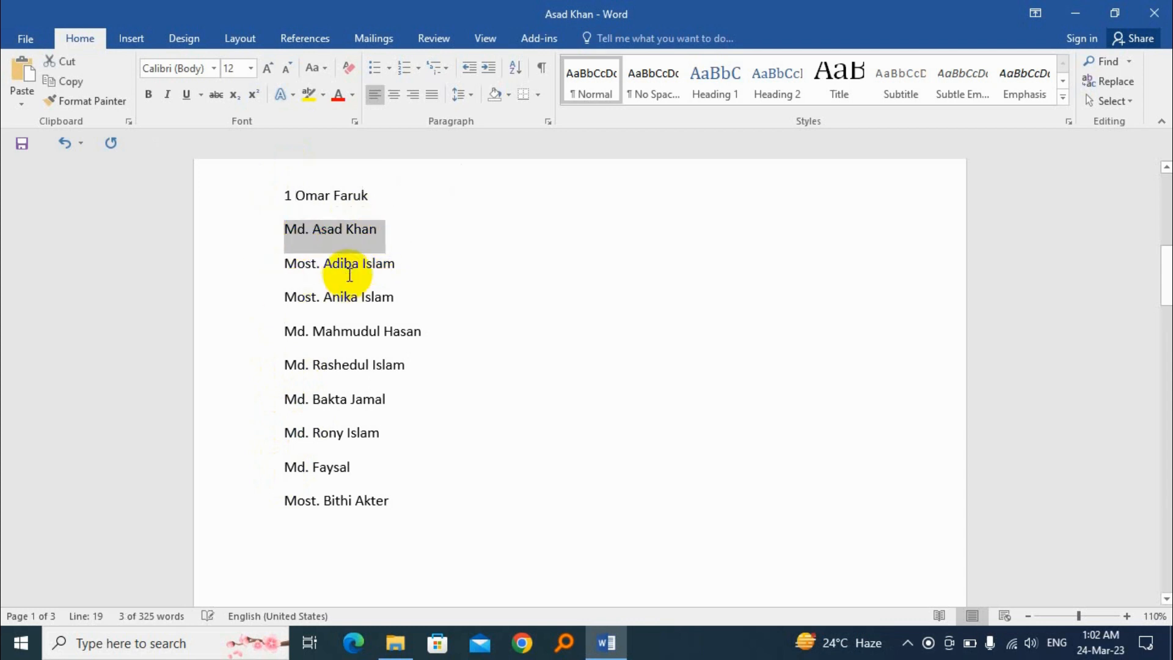
left_click(63, 143)
Apply the 1. 2. 3. numbering format to the entire list of names
left_click_drag(295, 194, 420, 520)
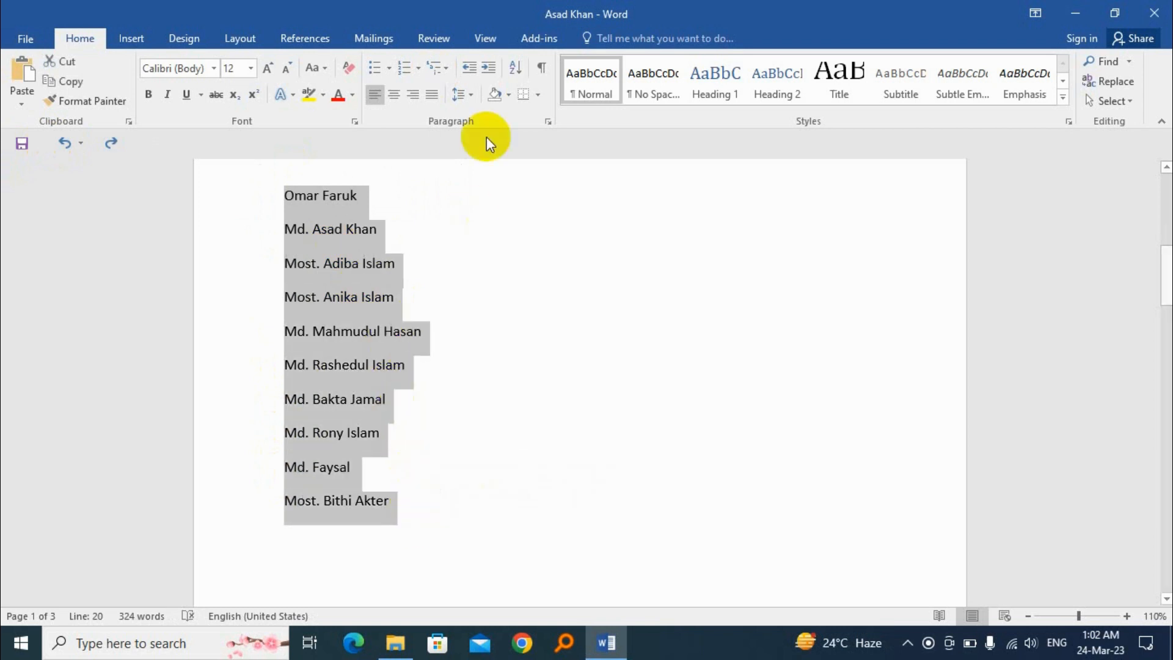
left_click(420, 69)
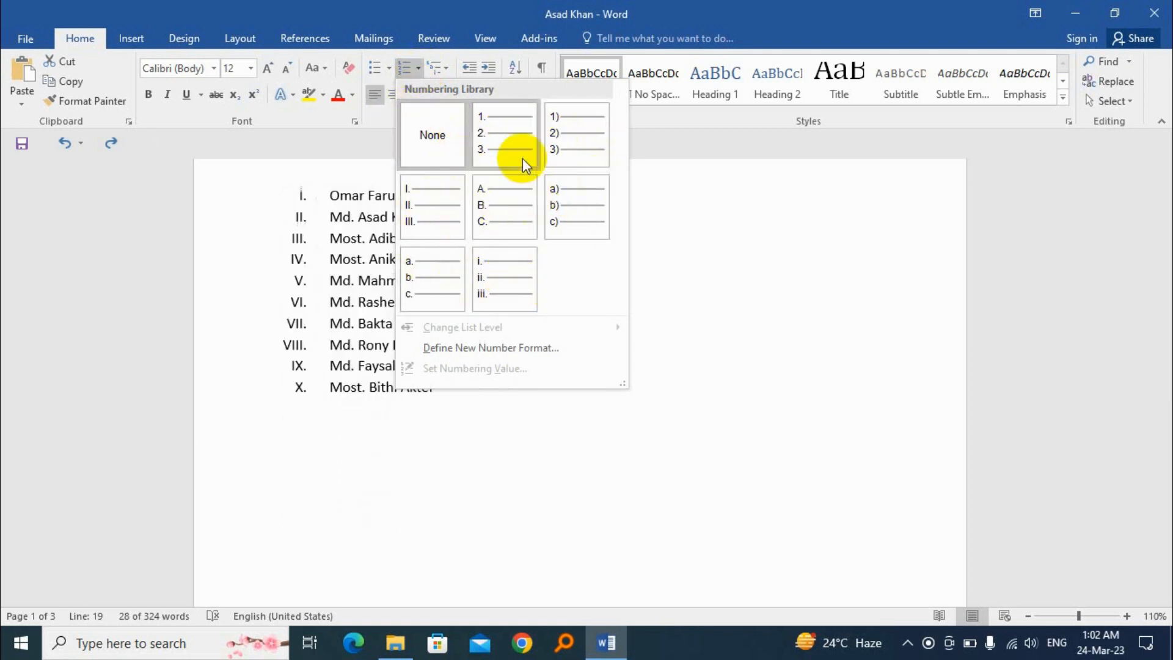
left_click(502, 134)
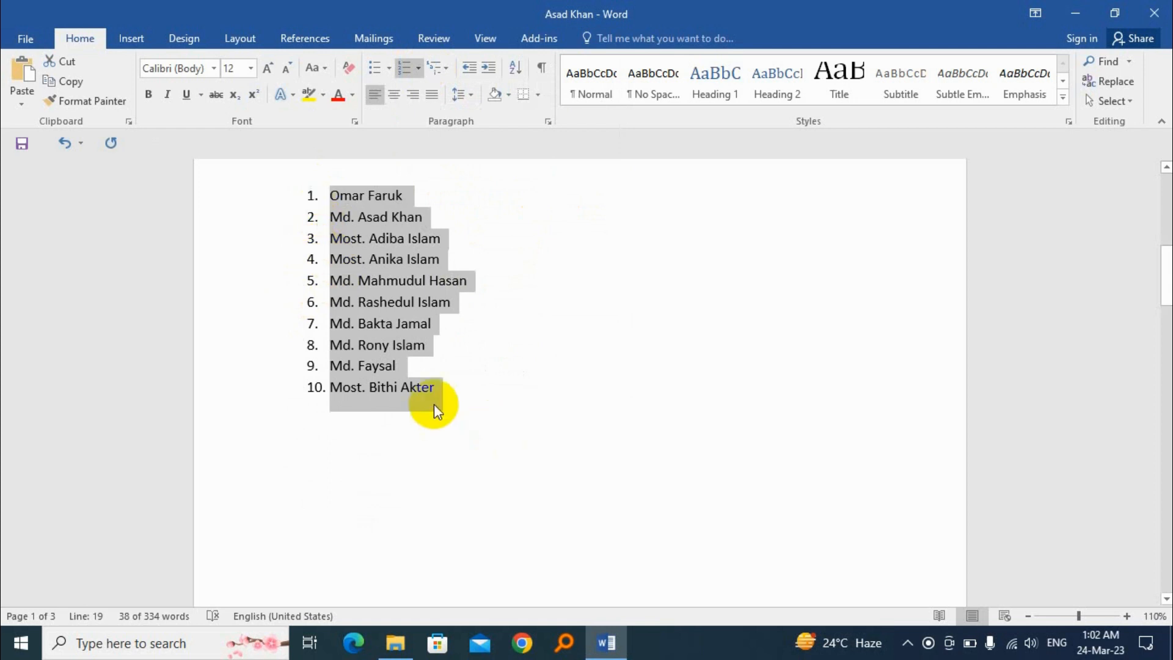
Add another person's name as a new numbered item after the last name, and start an empty item below it
left_click(444, 385)
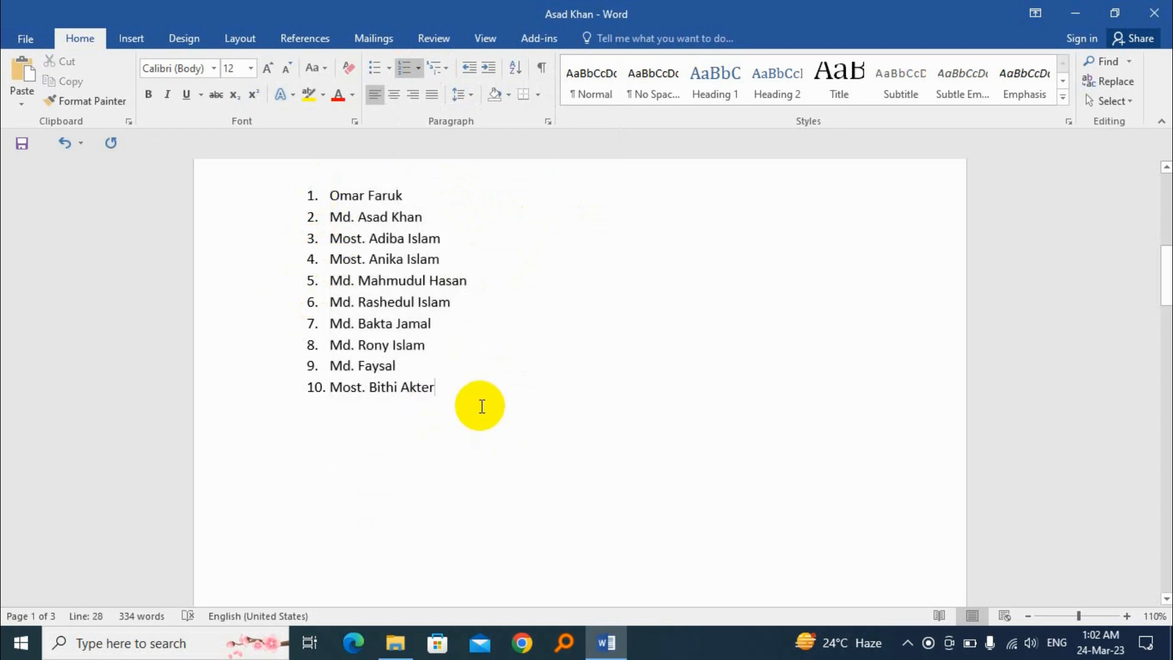
key("Return")
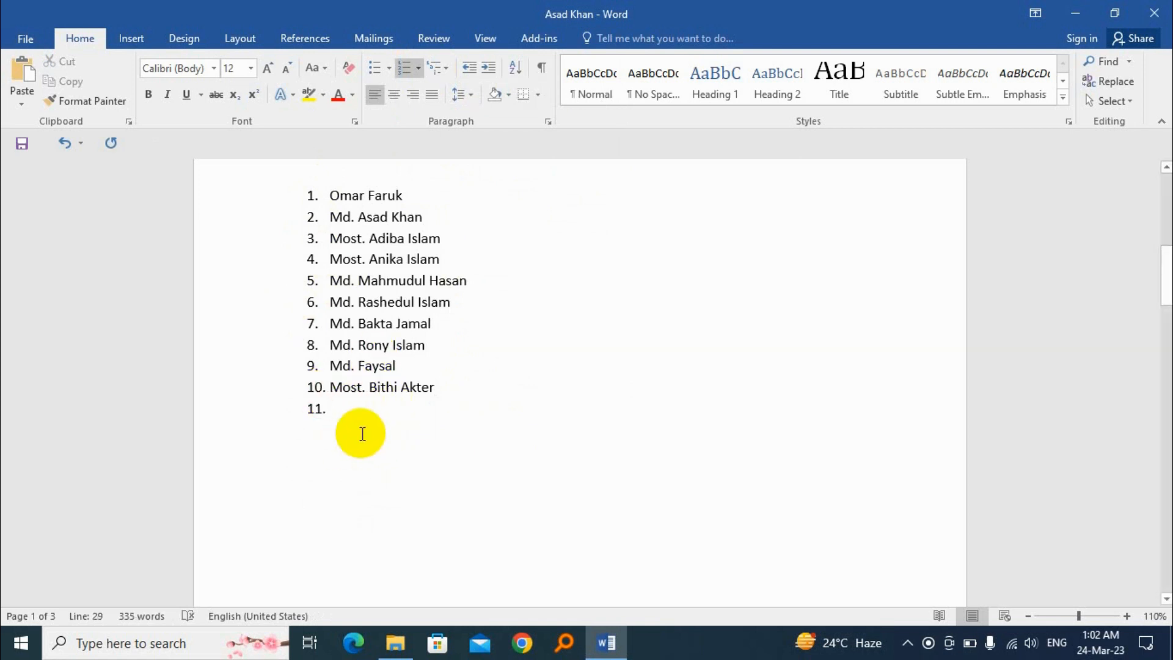
type("Rupa")
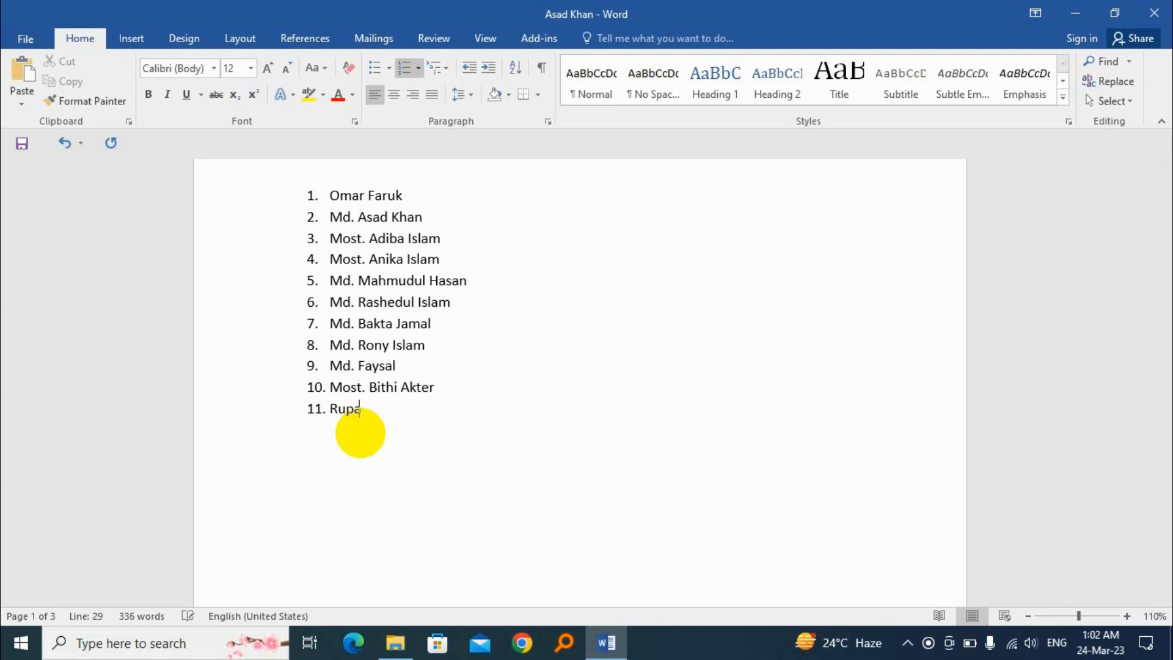
key("Return")
left_click(344, 431)
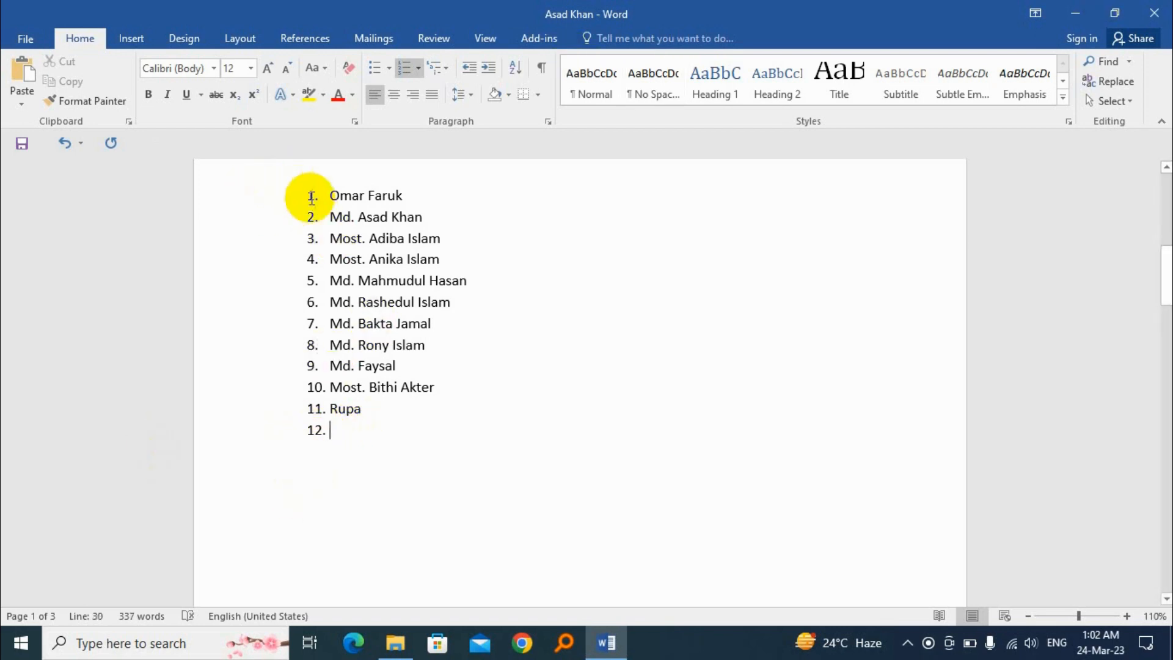
Change the numbering of the whole list, including the empty last item, to the a. b. c. format
left_click_drag(304, 190, 440, 440)
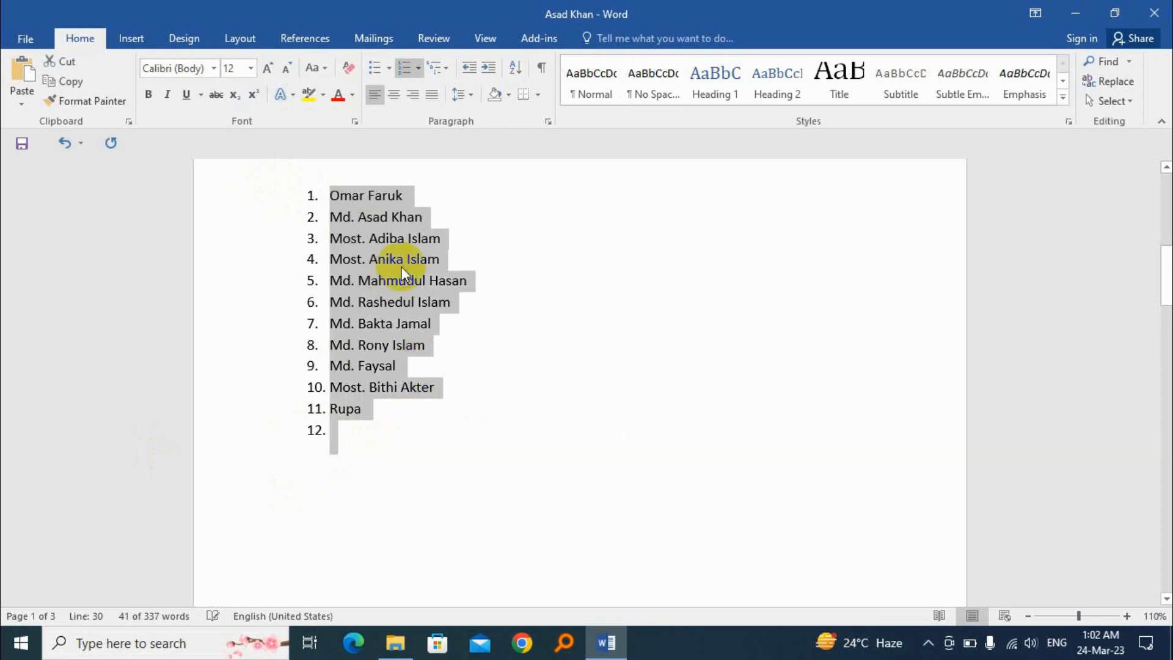
left_click(419, 69)
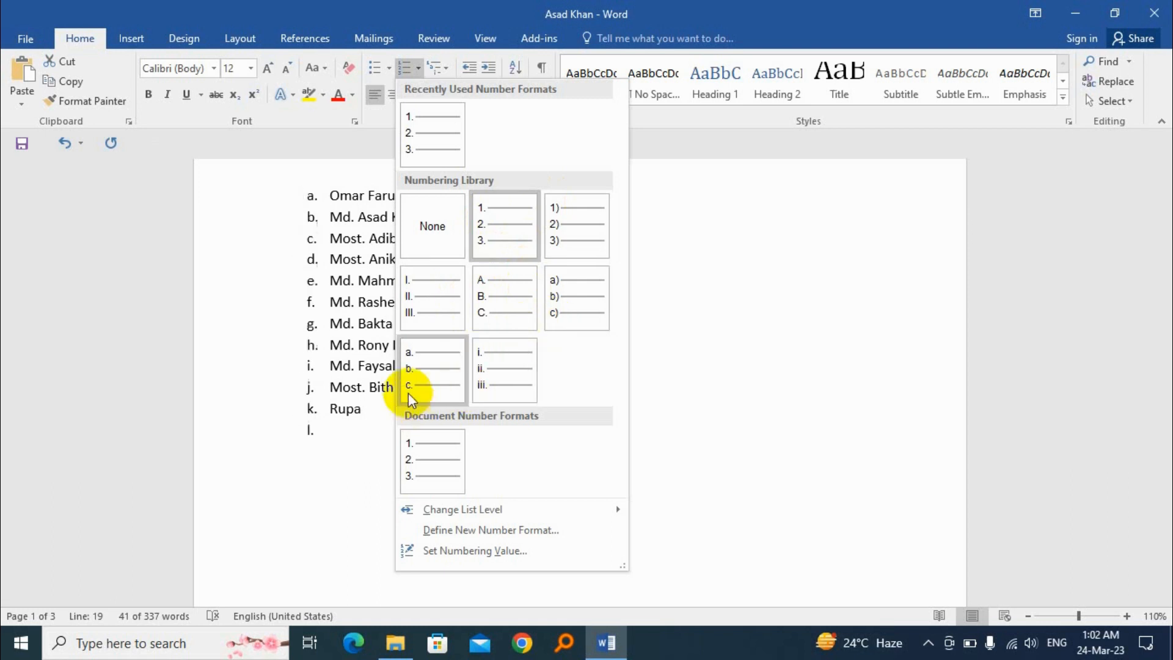
left_click(421, 374)
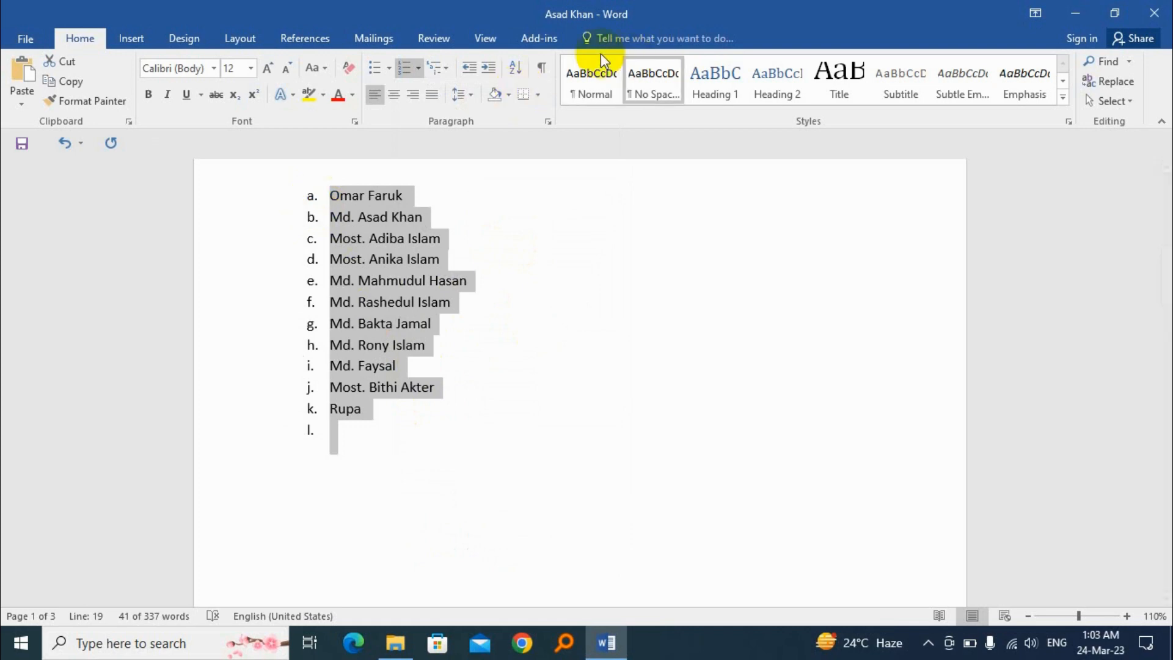
Define a new number format for the list with the a, b, c, … style and no period after the letter
left_click(419, 70)
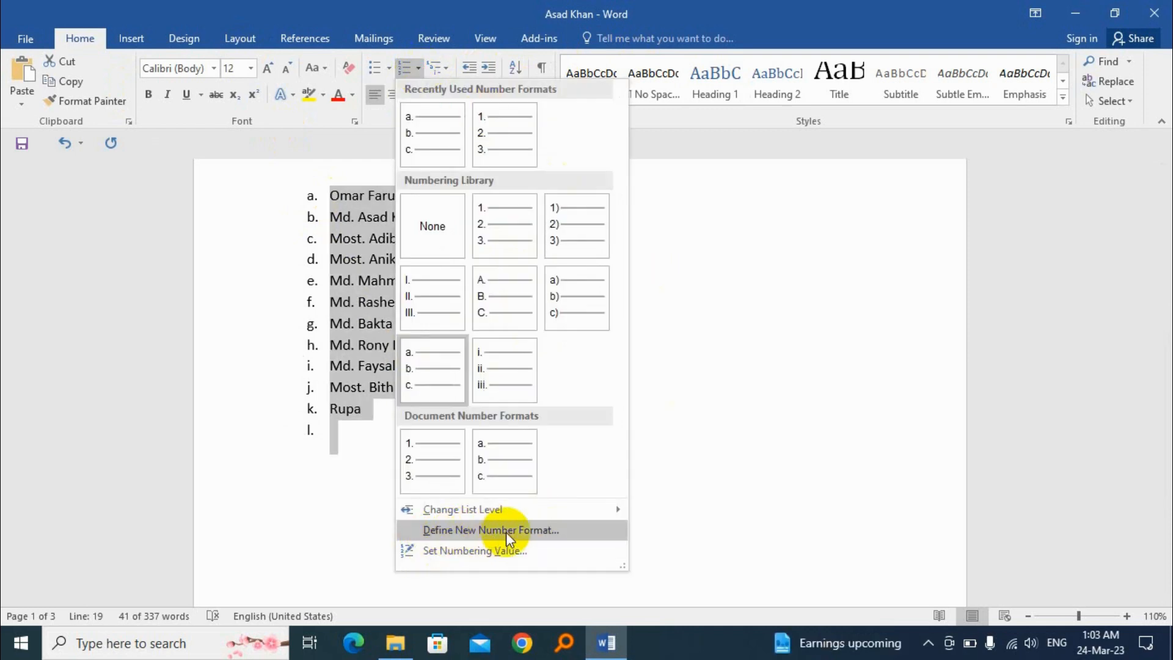
left_click(545, 530)
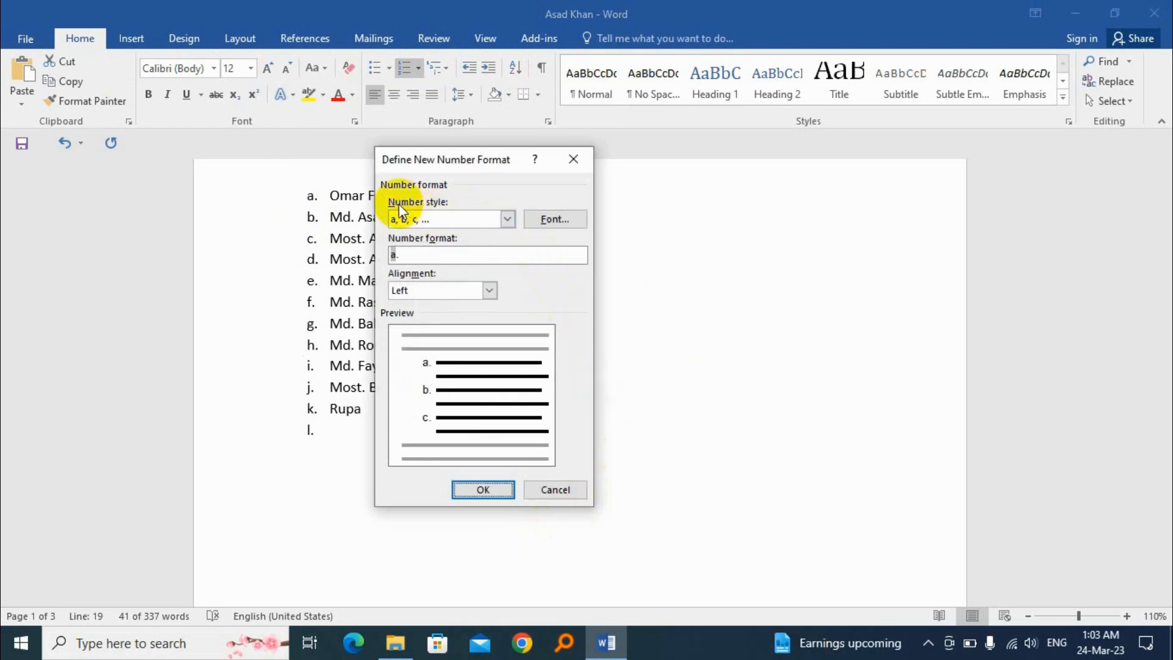
left_click(508, 219)
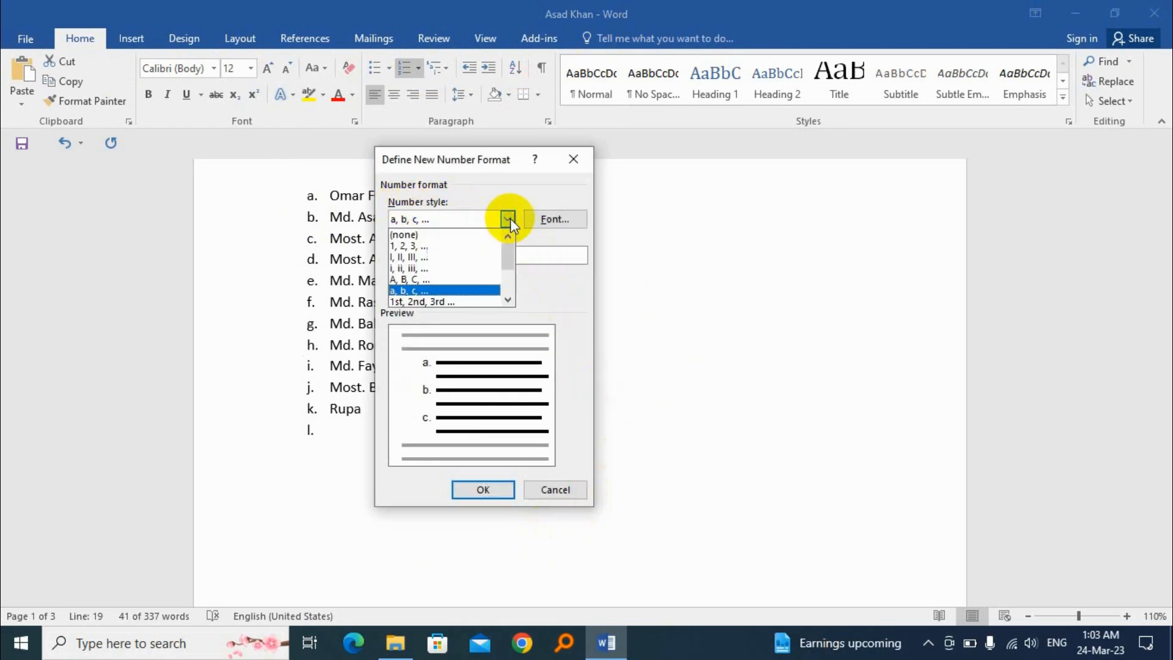
left_click(420, 291)
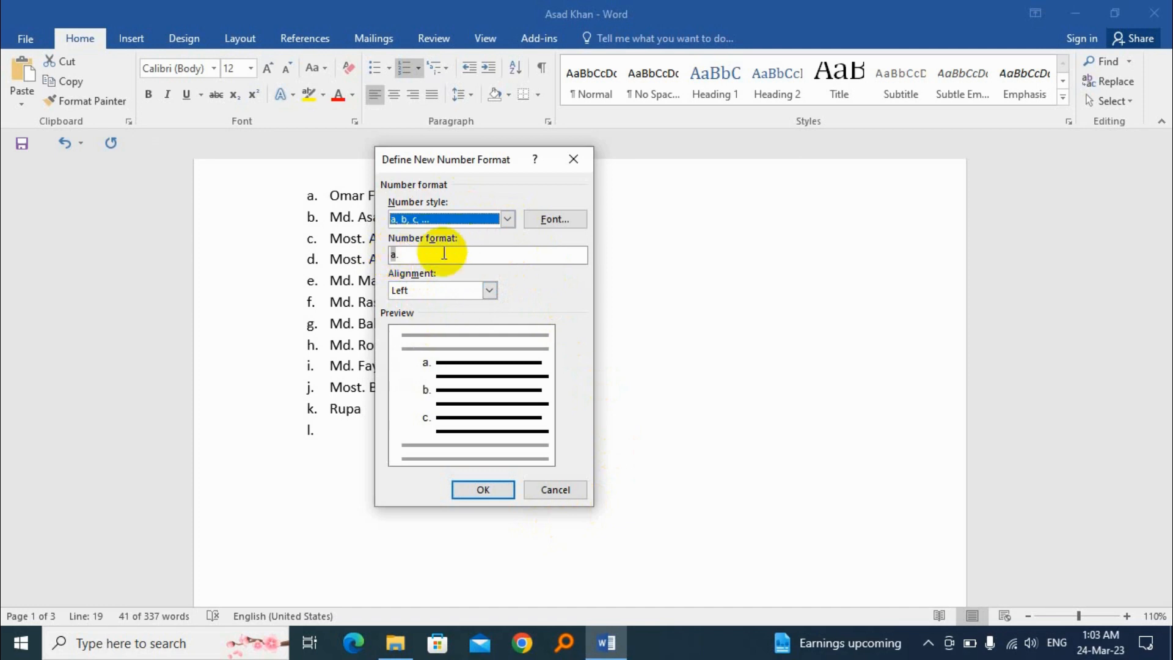
left_click(408, 256)
key("BackSpace")
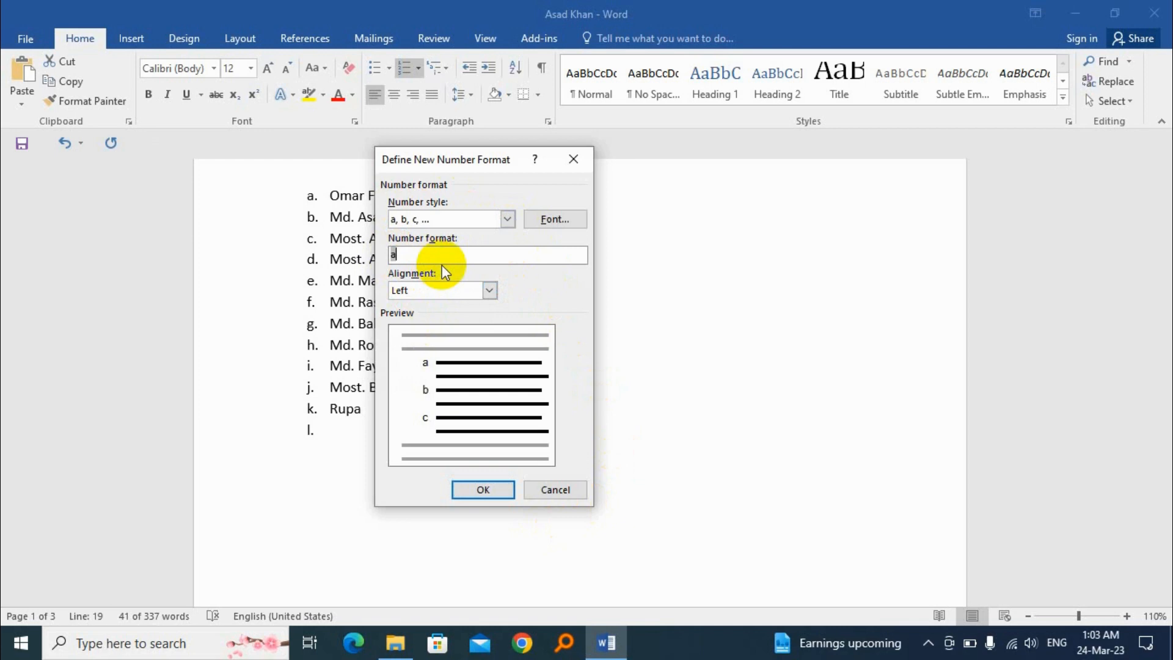
left_click(483, 491)
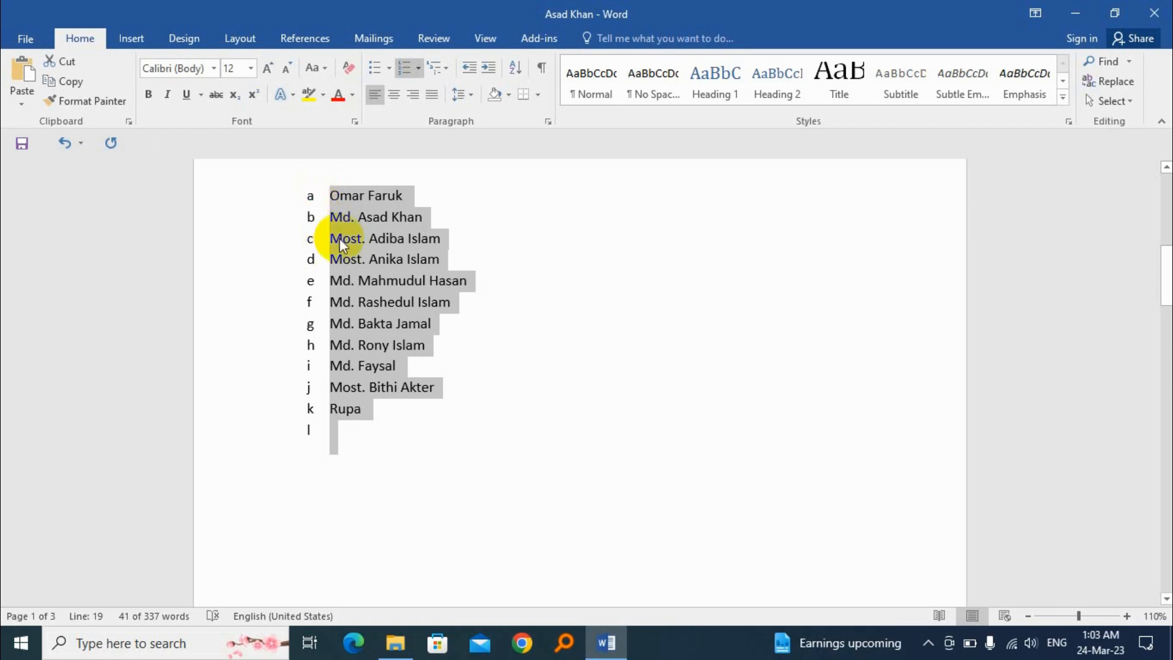
Define a new number format for the list that adds # after each letter, as in a#
left_click(418, 67)
left_click(448, 531)
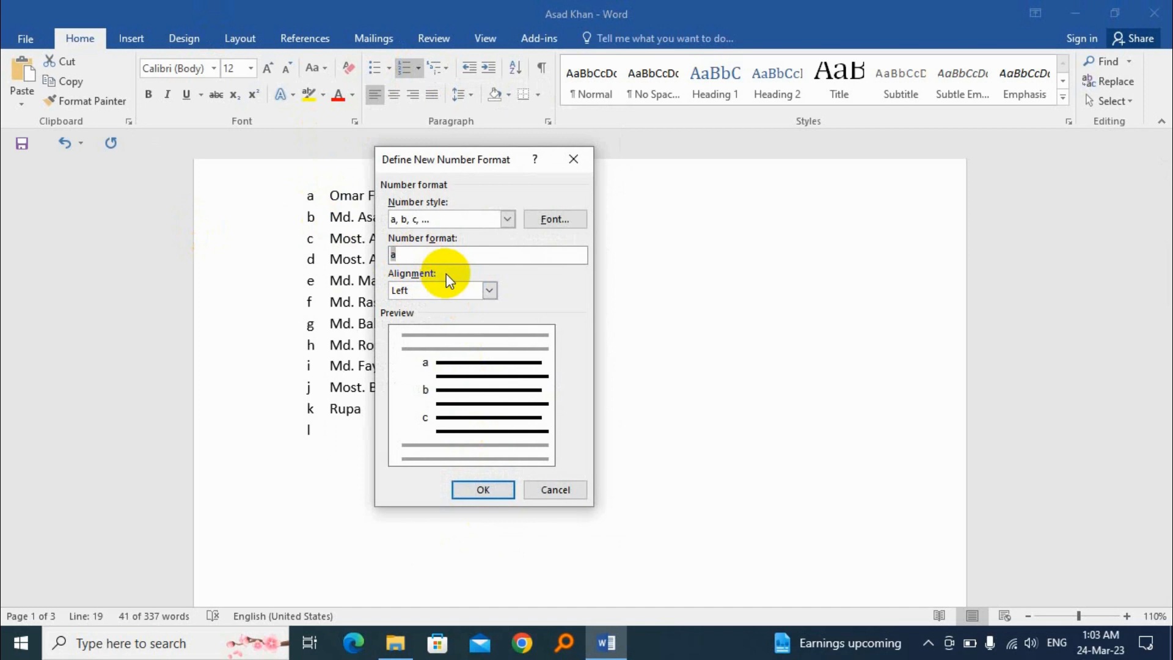
type("#")
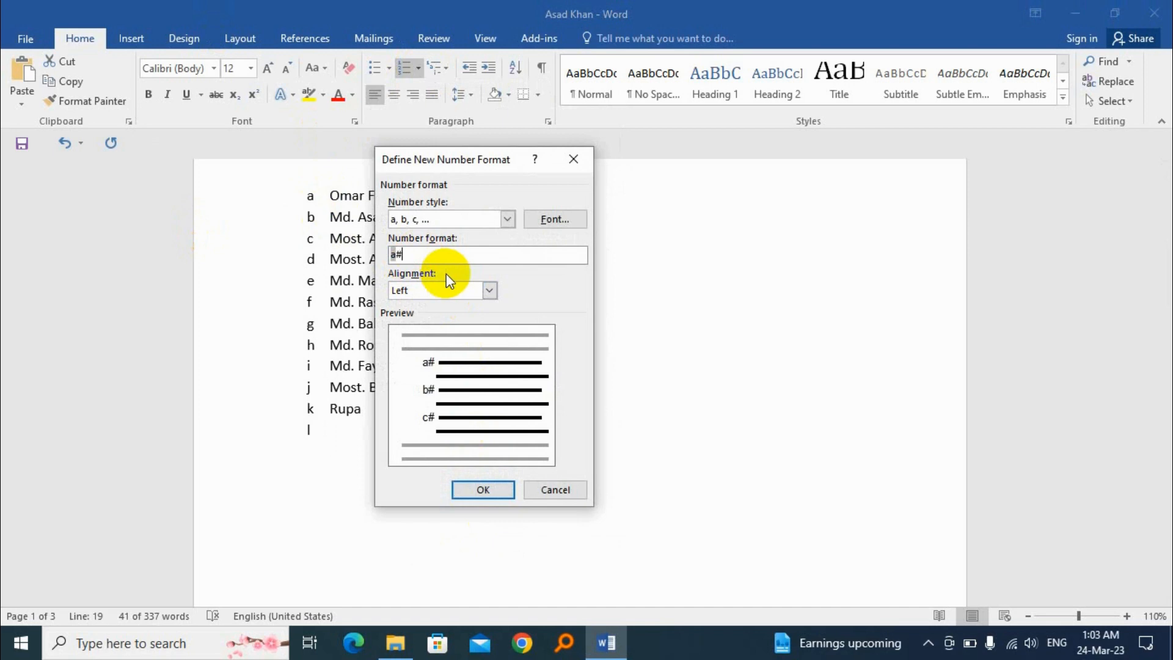
left_click(482, 490)
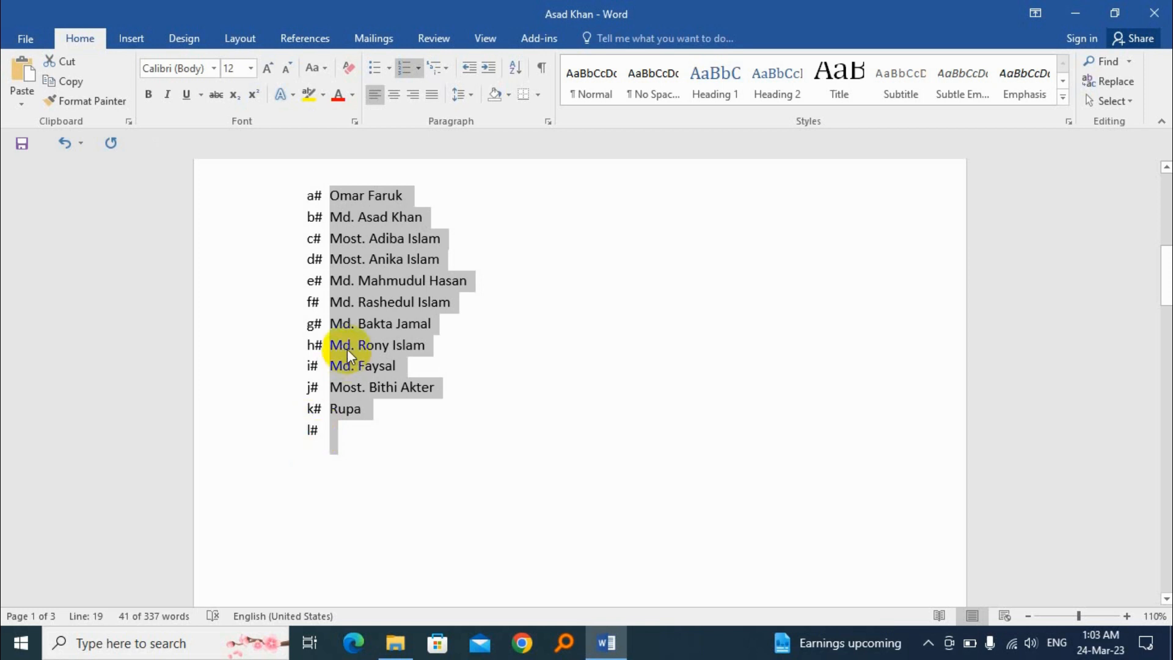
left_click(331, 322)
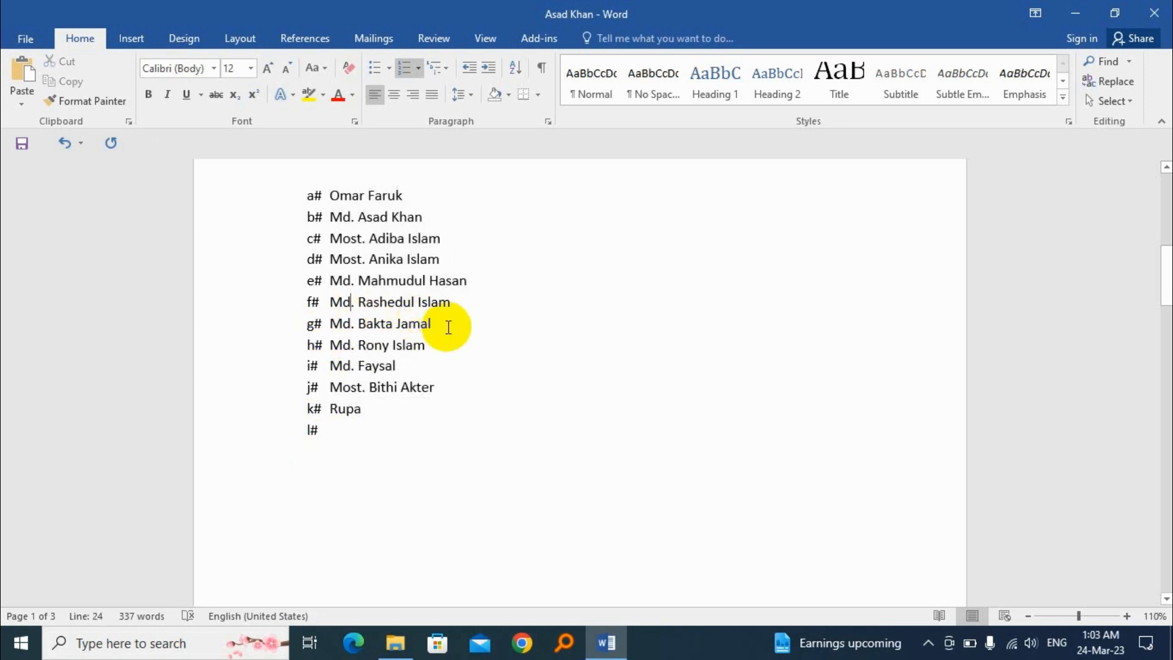
Delete the g# name from the lettered list together with its line, leaving no gap between the neighbouring items
left_click(275, 319)
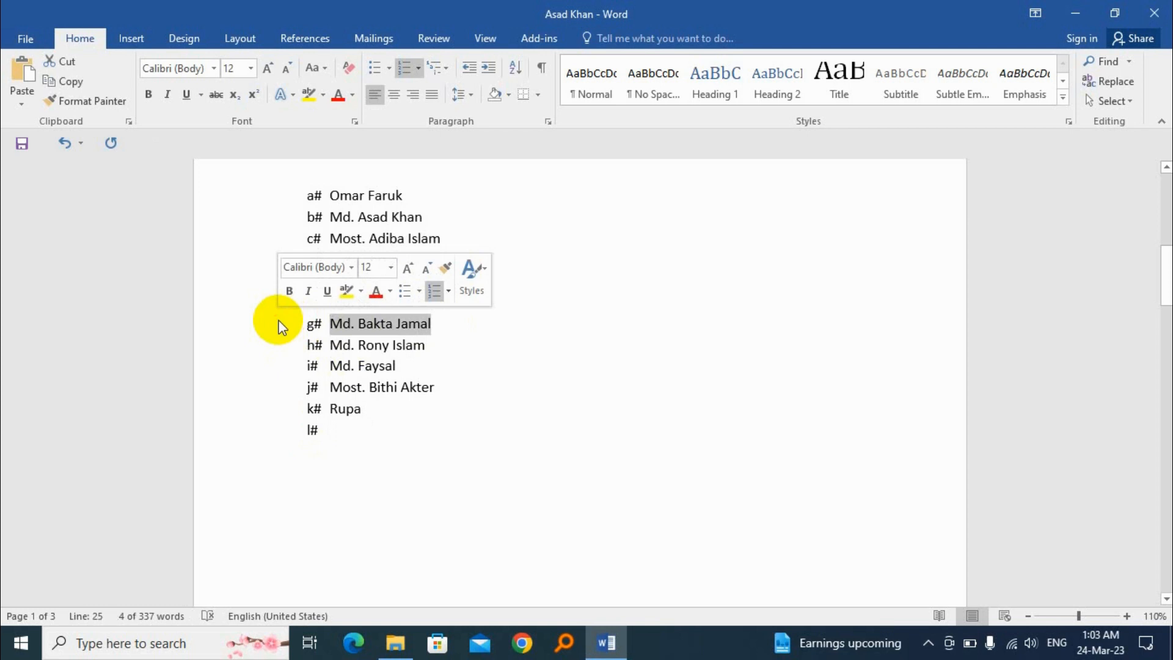
key("BackSpace")
key("BackSpace")
key("Return")
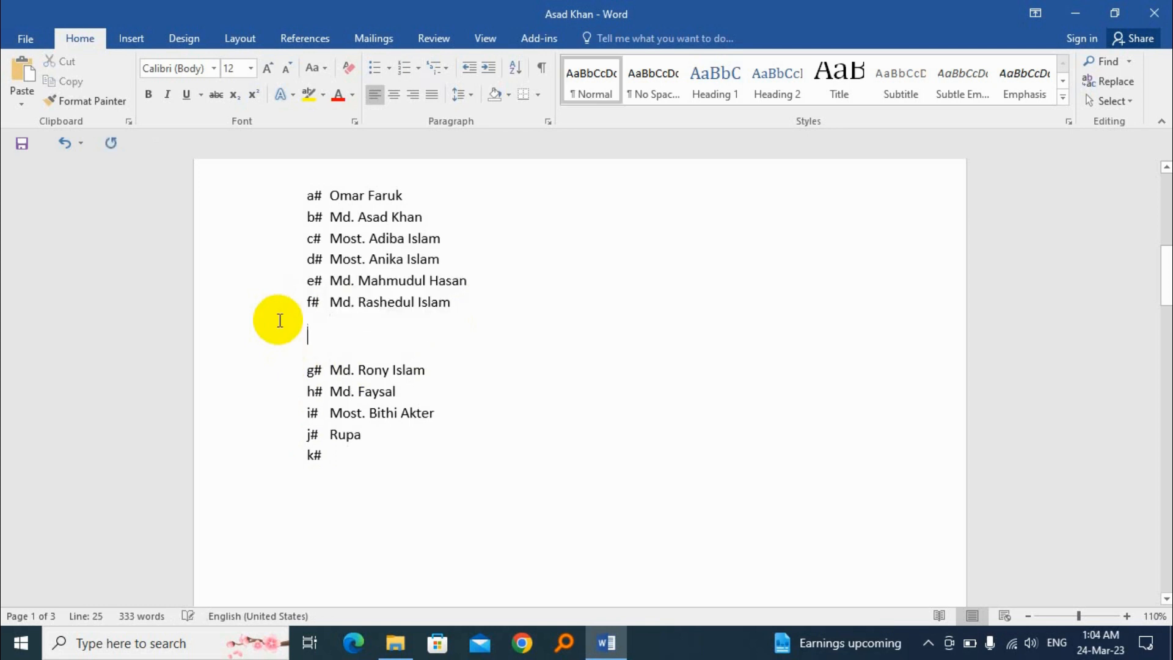
key("Delete")
key("Delete")
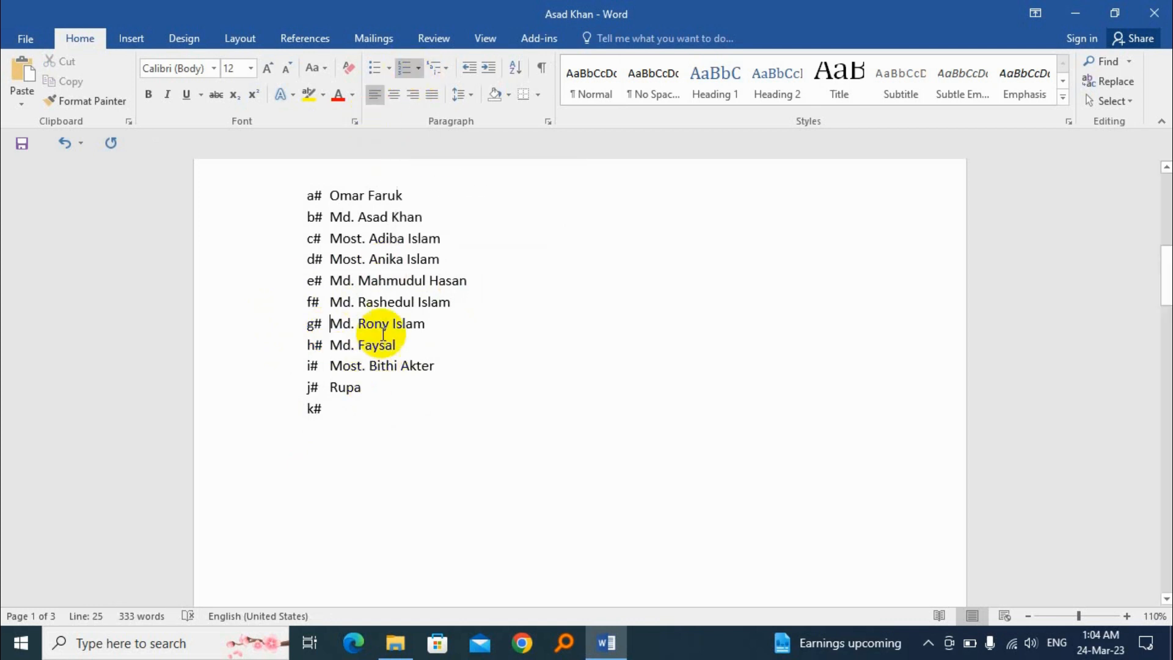
Remove the numbering from the whole list of names, including the empty last item
left_click_drag(455, 303, 296, 304)
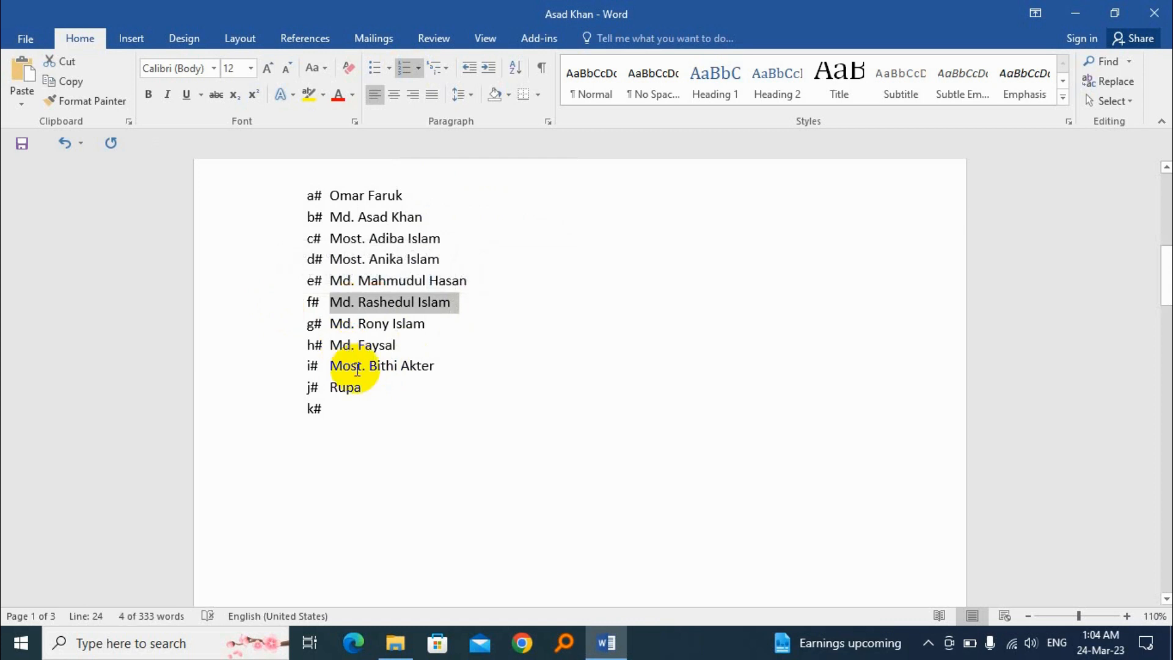
left_click_drag(294, 195, 402, 415)
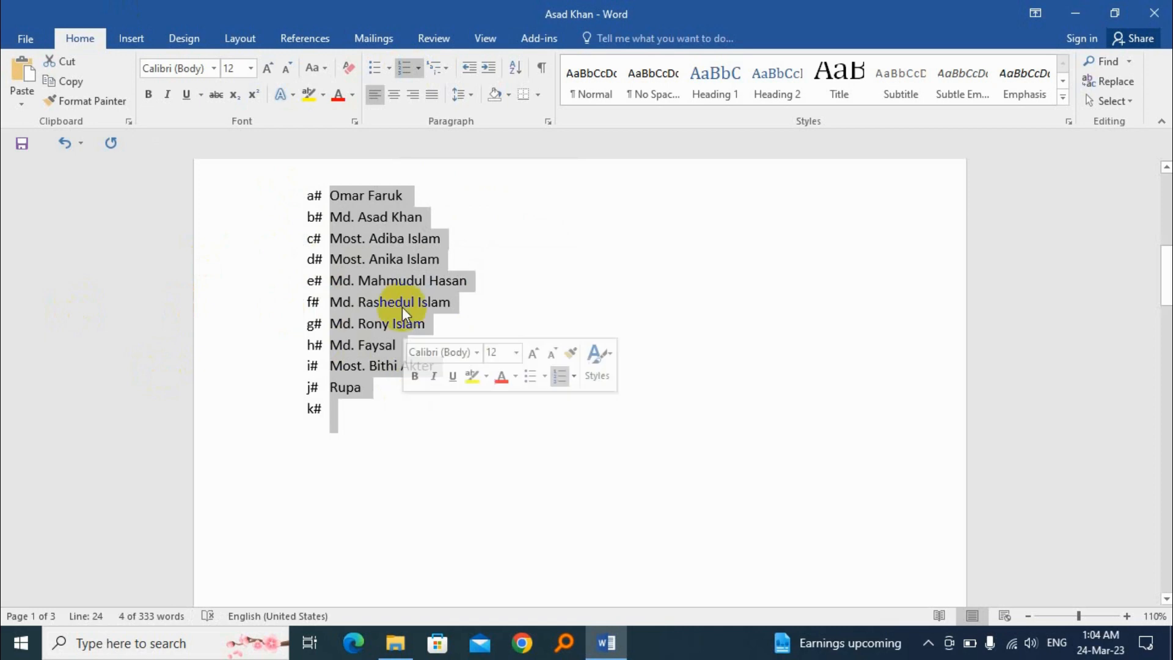
left_click(420, 71)
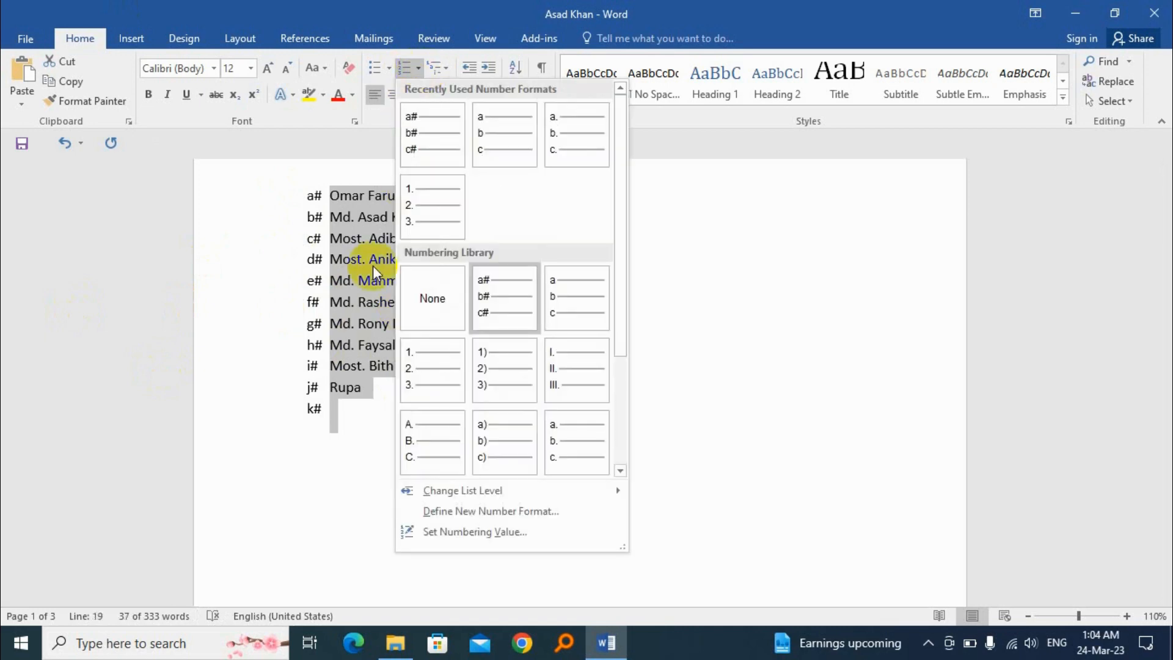
left_click(439, 281)
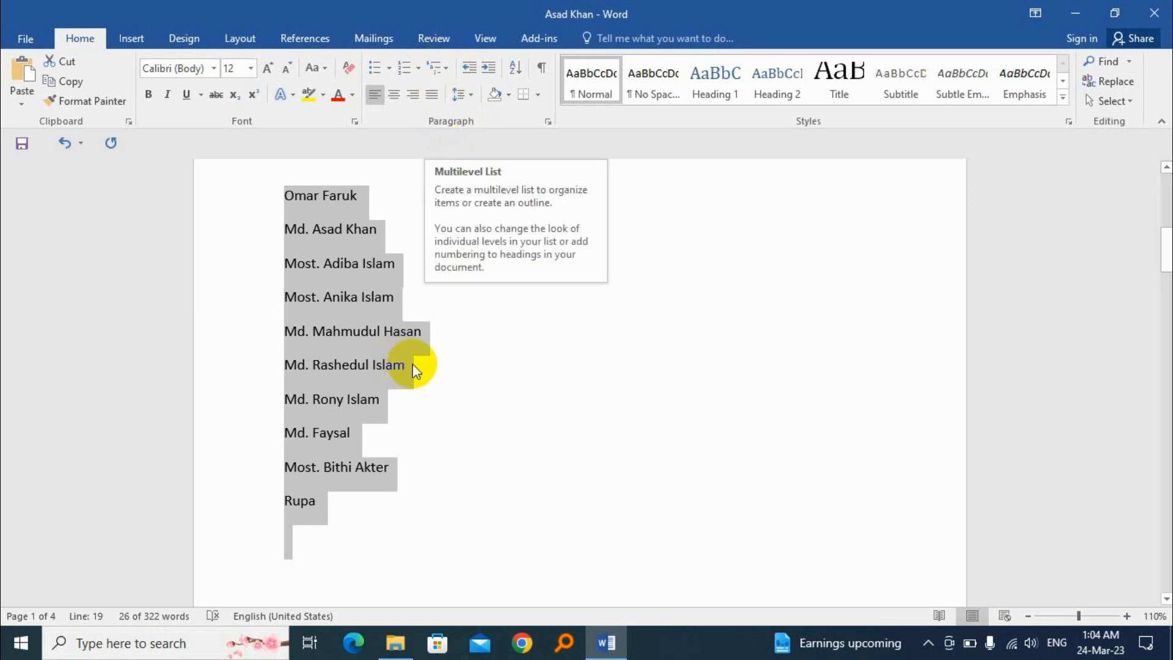
Examine the structure of the "Read Text in Again" exercise: its heading, two questions and the answer options under each
scroll(425, 372, "down", 10)
scroll(448, 400, "down", 10)
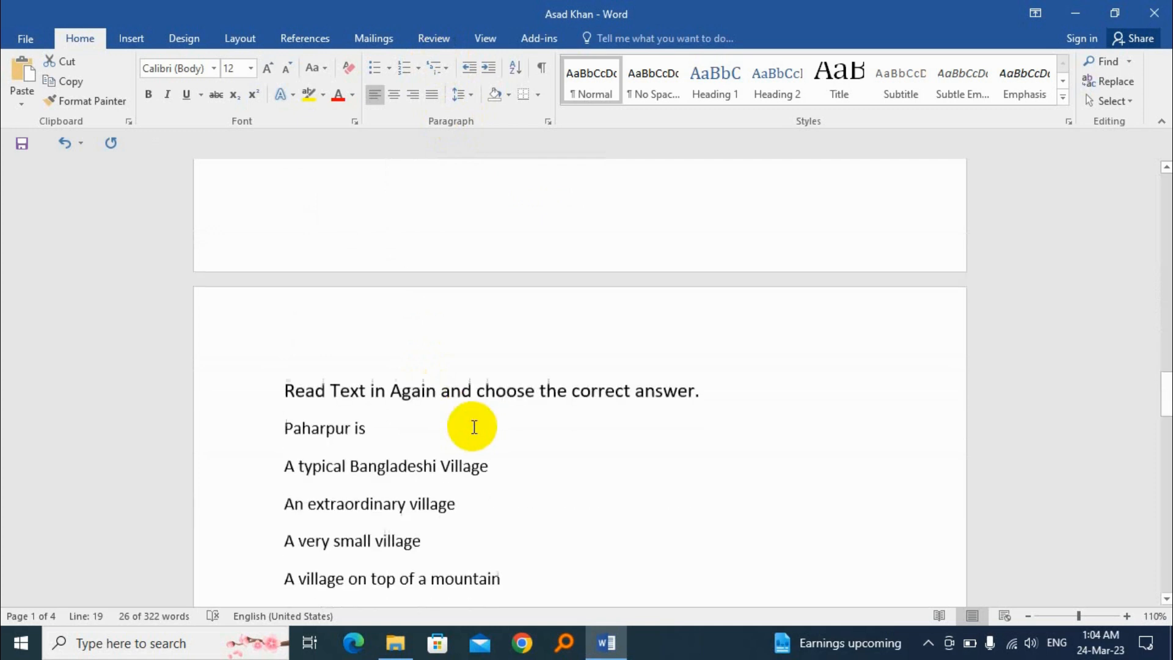
scroll(354, 291, "up", 3)
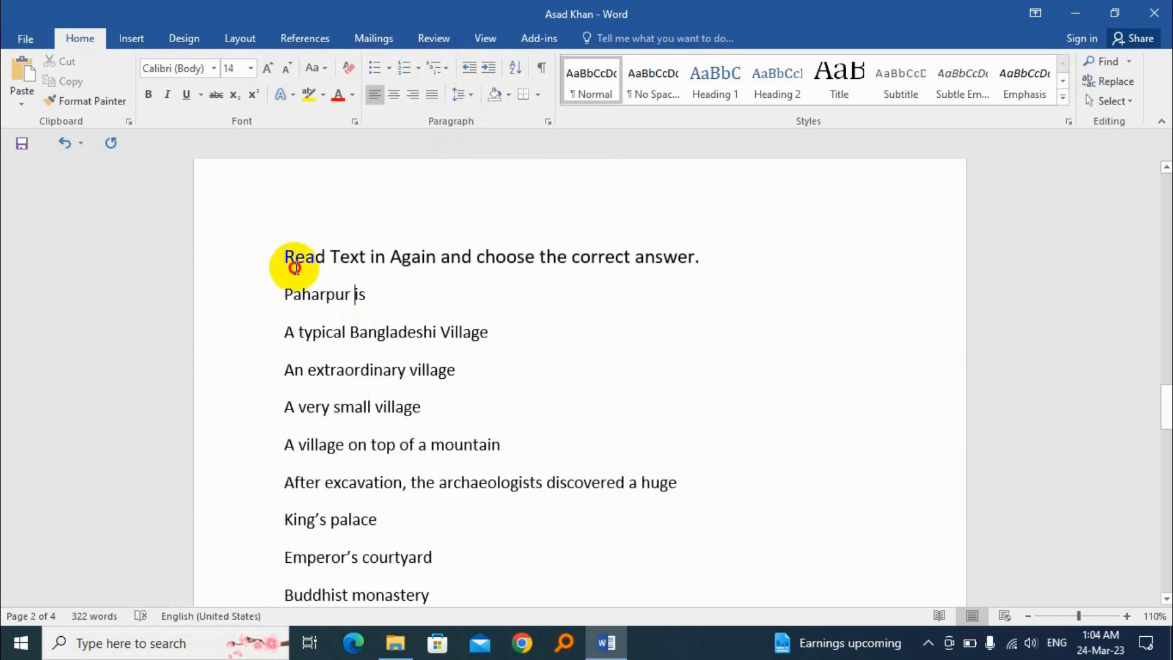
left_click_drag(283, 233, 431, 568)
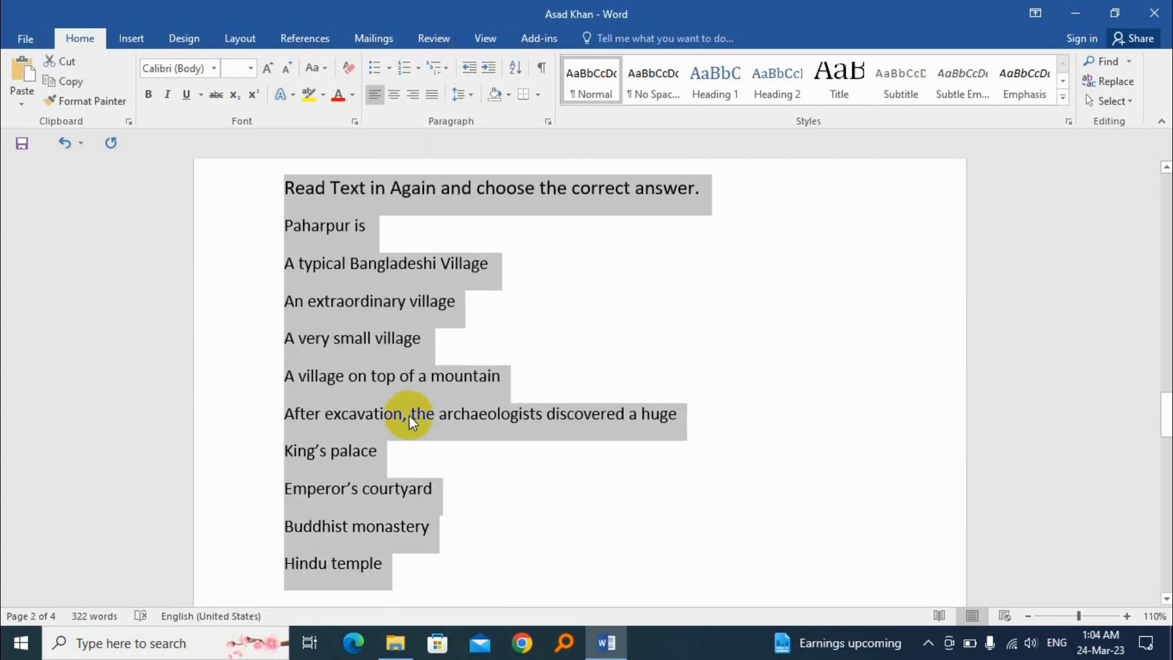
left_click(425, 179)
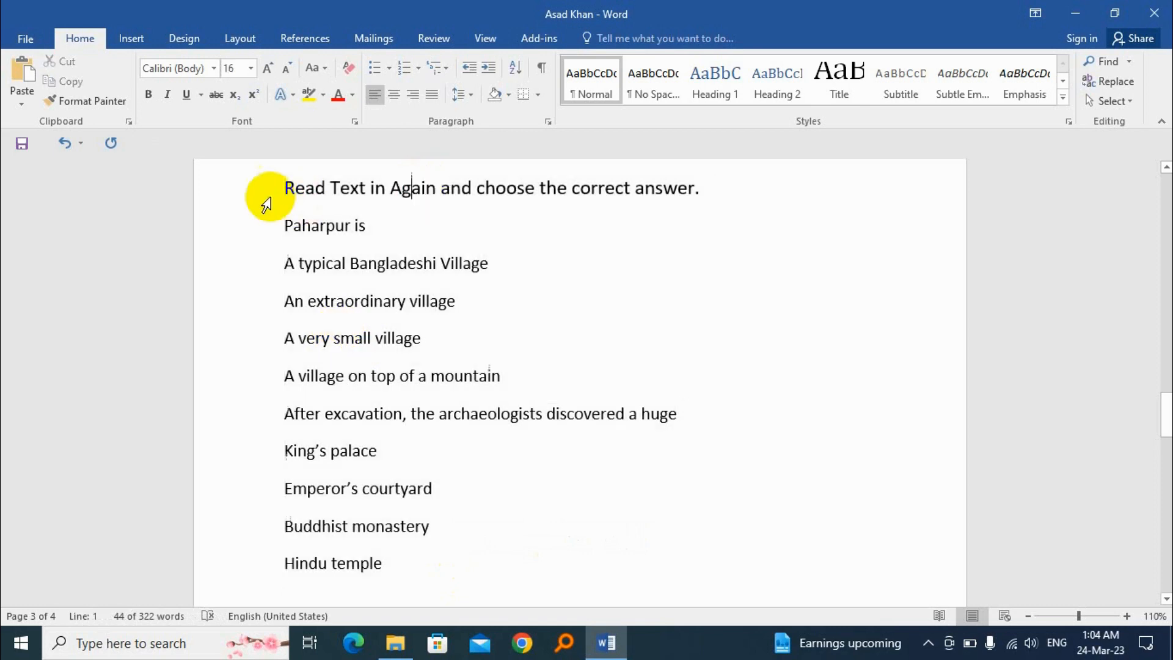
left_click_drag(316, 178, 727, 155)
left_click(728, 155)
left_click(225, 322)
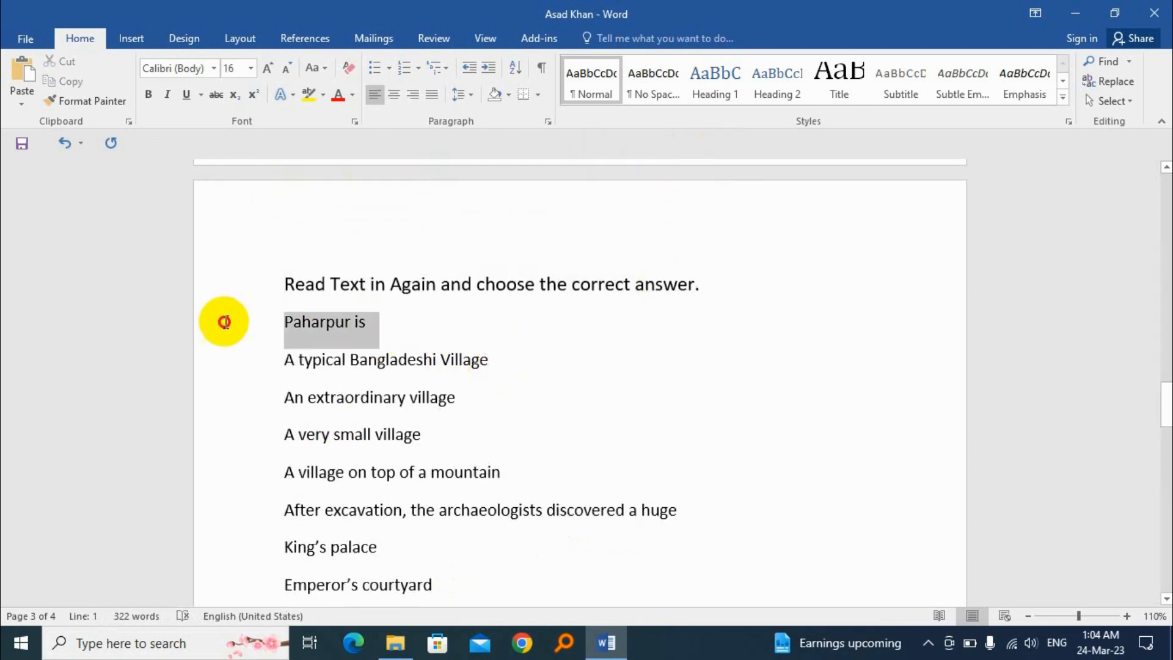
left_click_drag(283, 361, 537, 397)
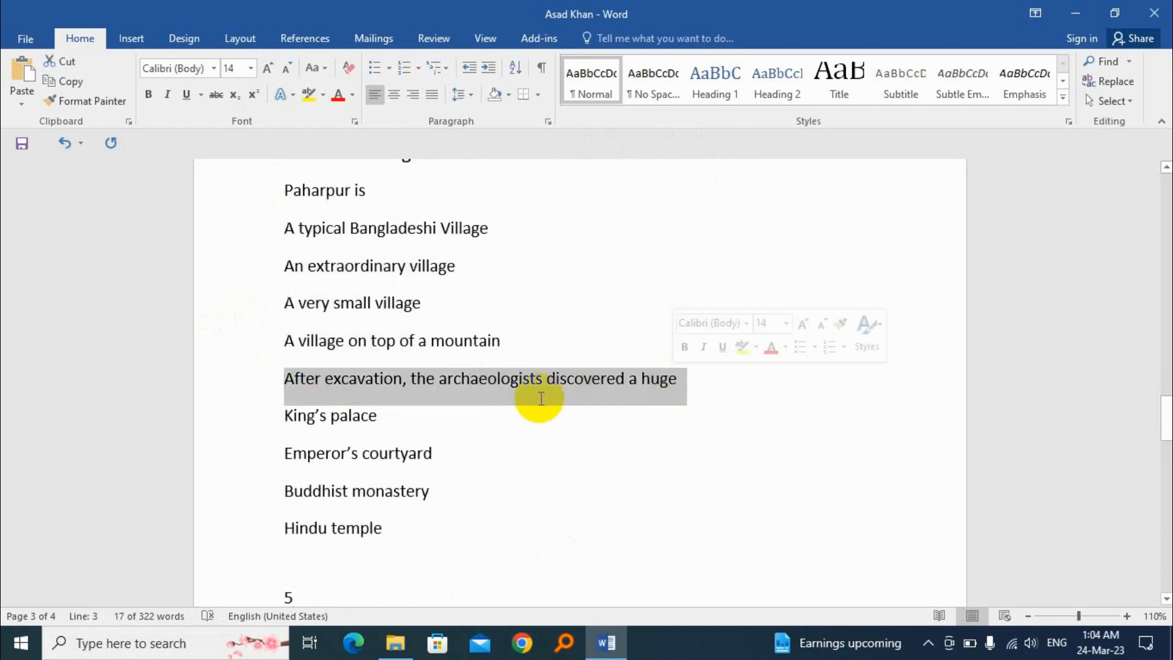
left_click_drag(293, 414, 426, 529)
scroll(341, 362, "up", 3)
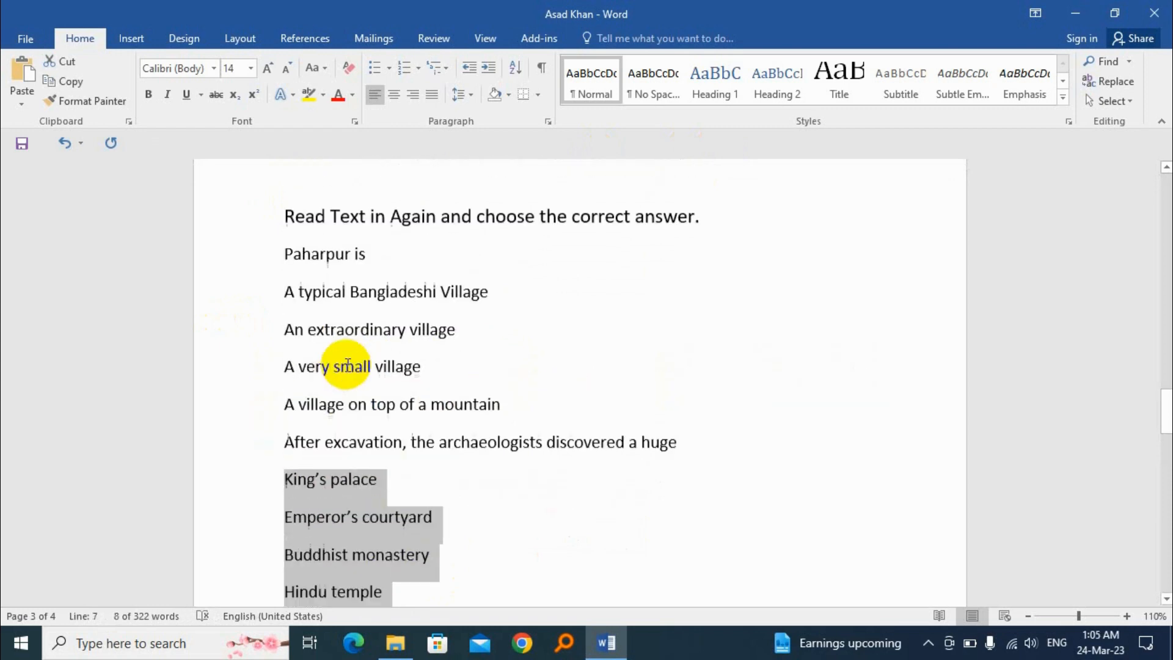
left_click_drag(281, 238, 347, 241)
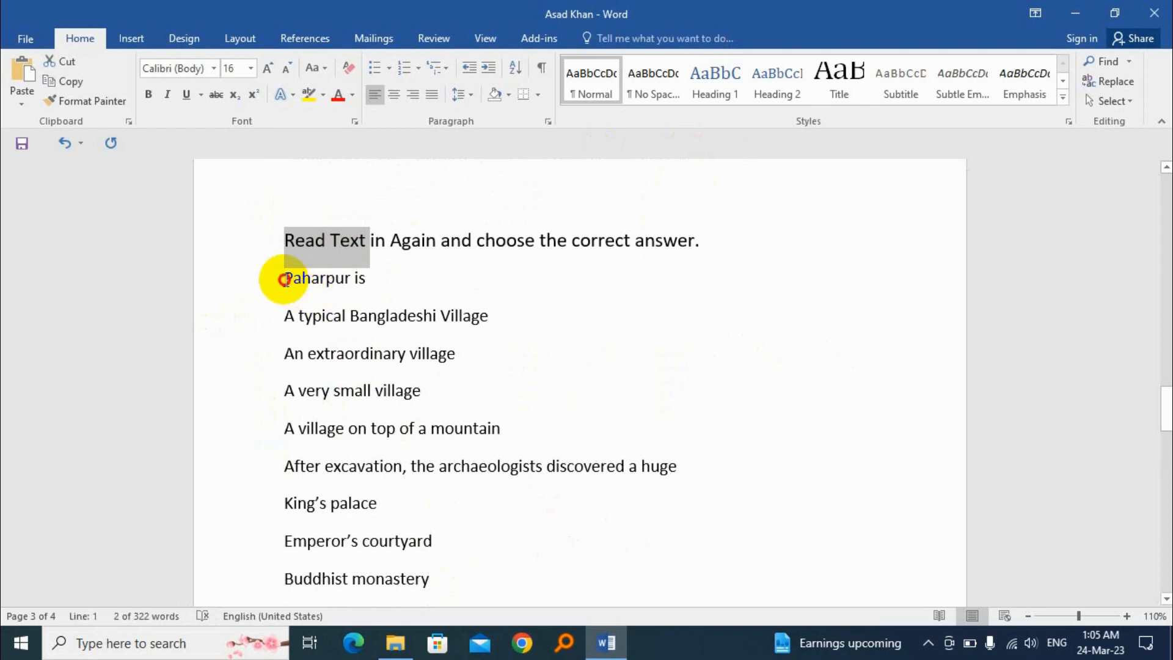
left_click_drag(283, 278, 493, 432)
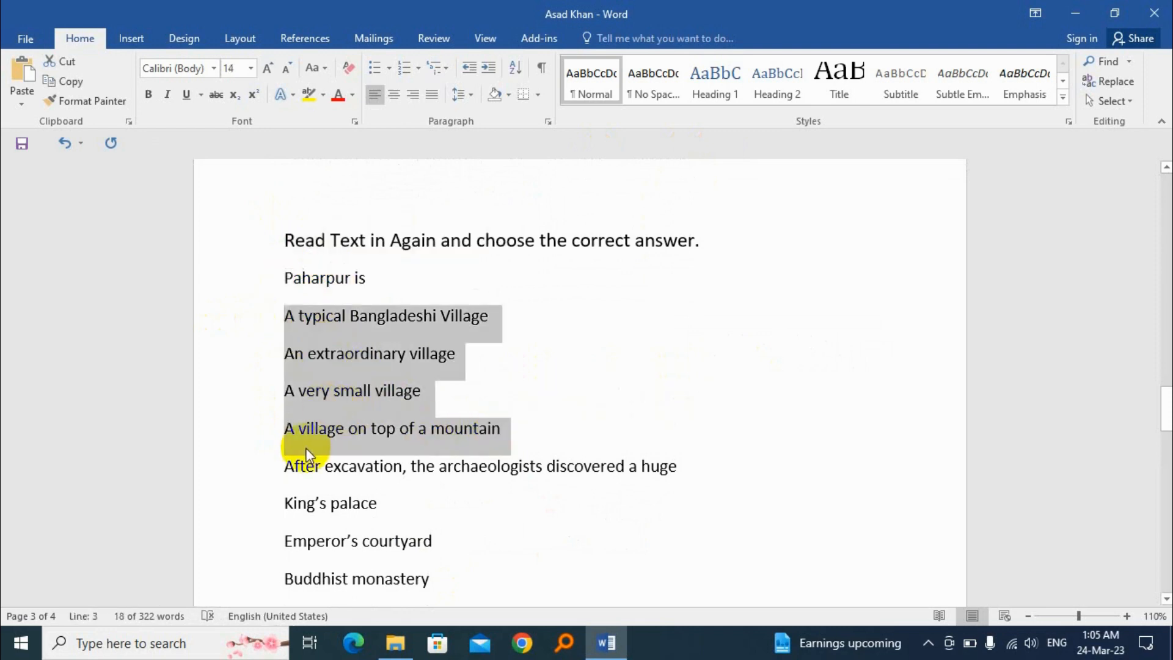
left_click(428, 238)
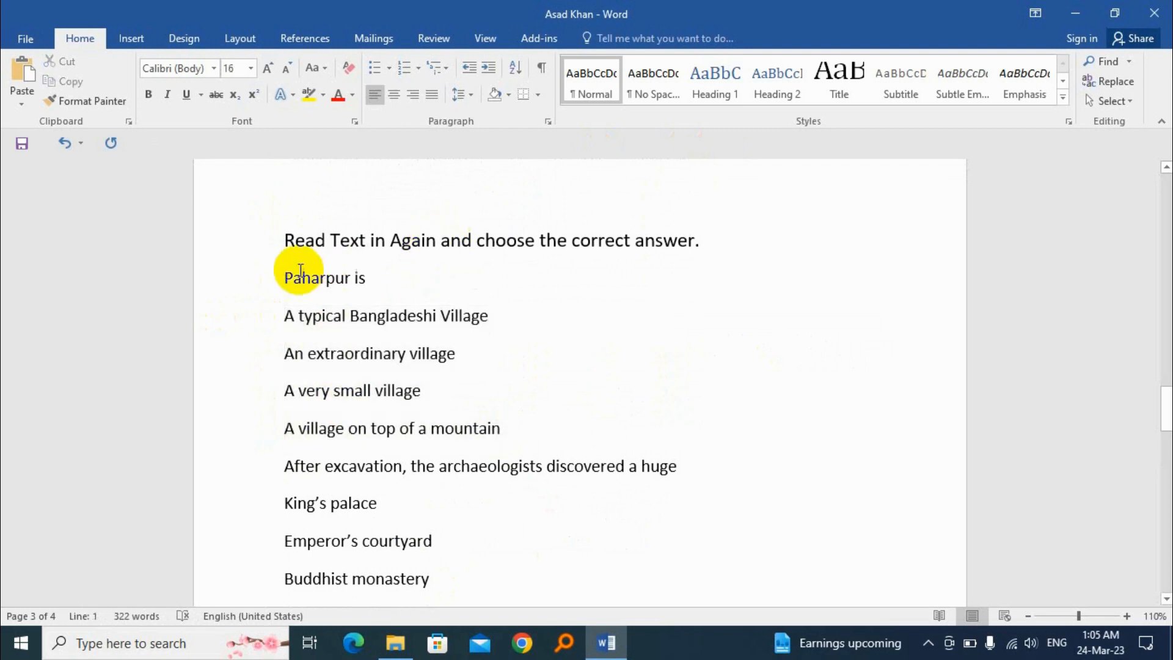
Try the multilevel list with 1) numbering on the whole exercise, from the heading to "Hindu temple", and clear it again
left_click_drag(283, 237, 424, 525)
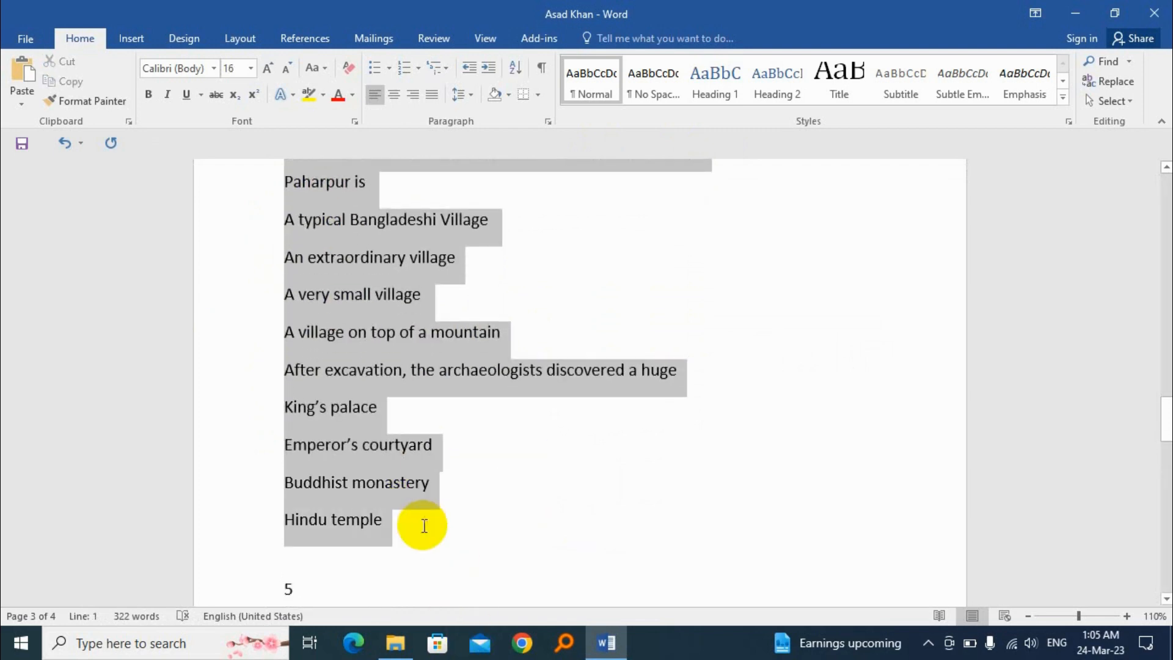
left_click(449, 66)
left_click(540, 243)
scroll(313, 267, "up", 2)
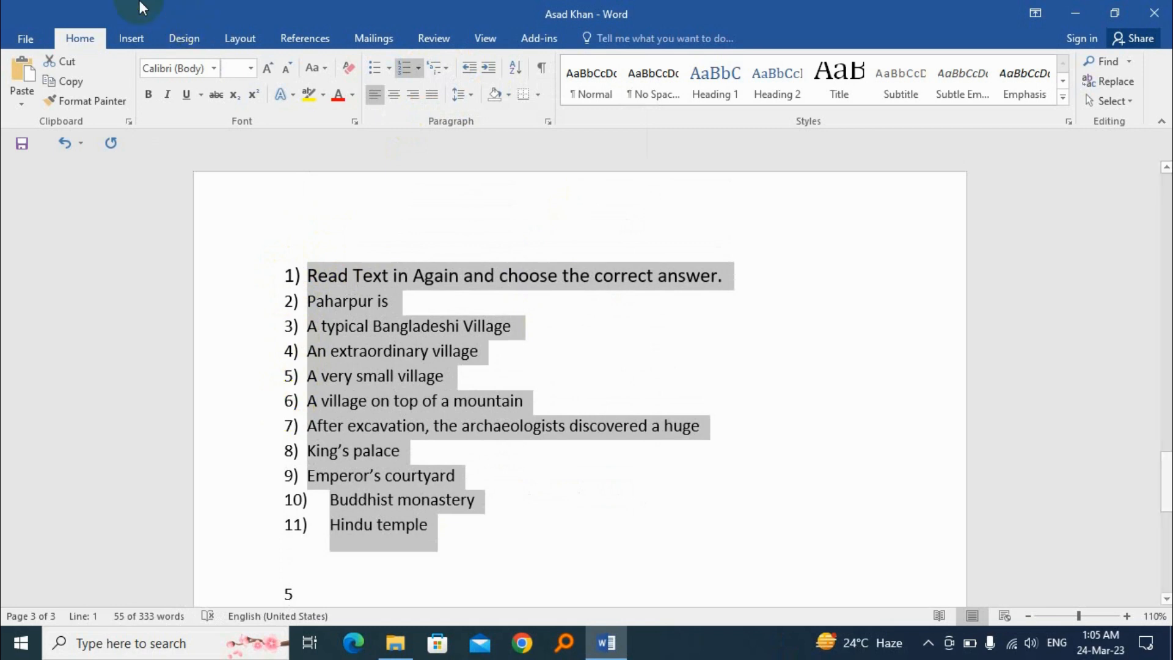
left_click(446, 67)
left_click(453, 243)
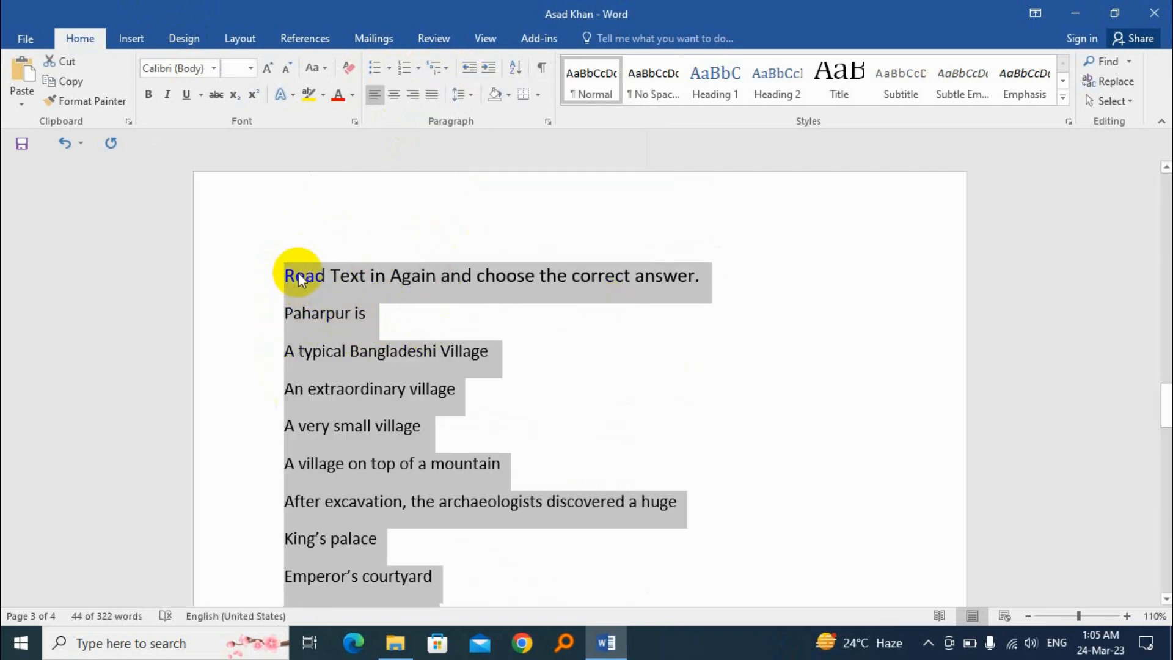
Indent the question "Paharpur is" by one level below the exercise heading
scroll(297, 278, "down", 3)
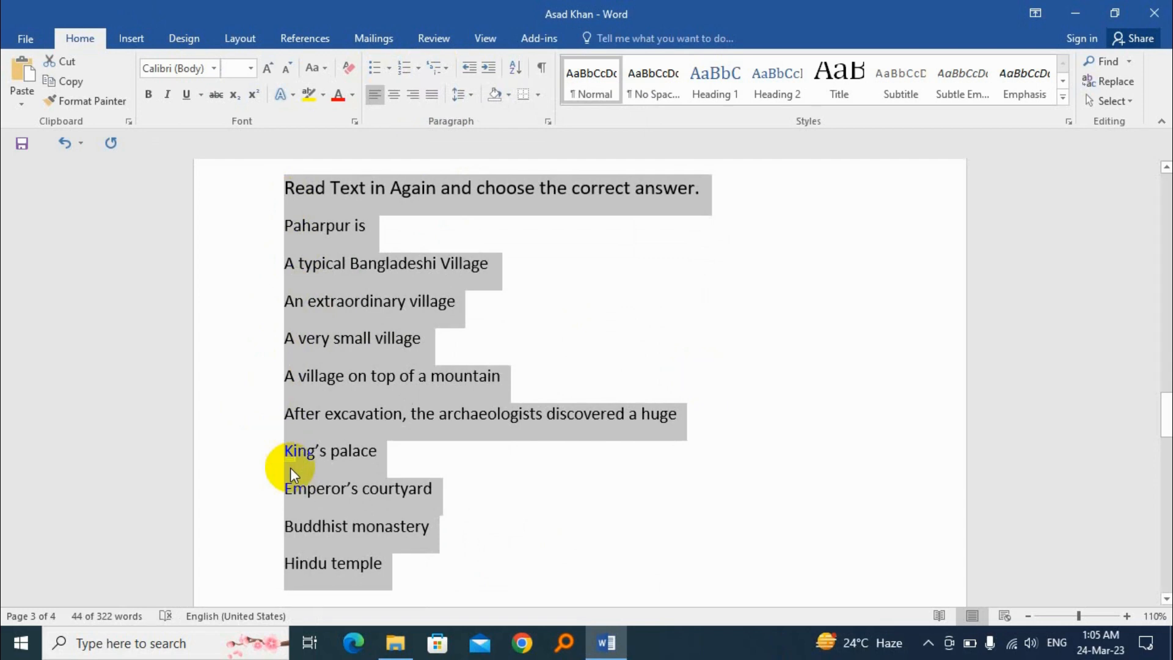
left_click(298, 187)
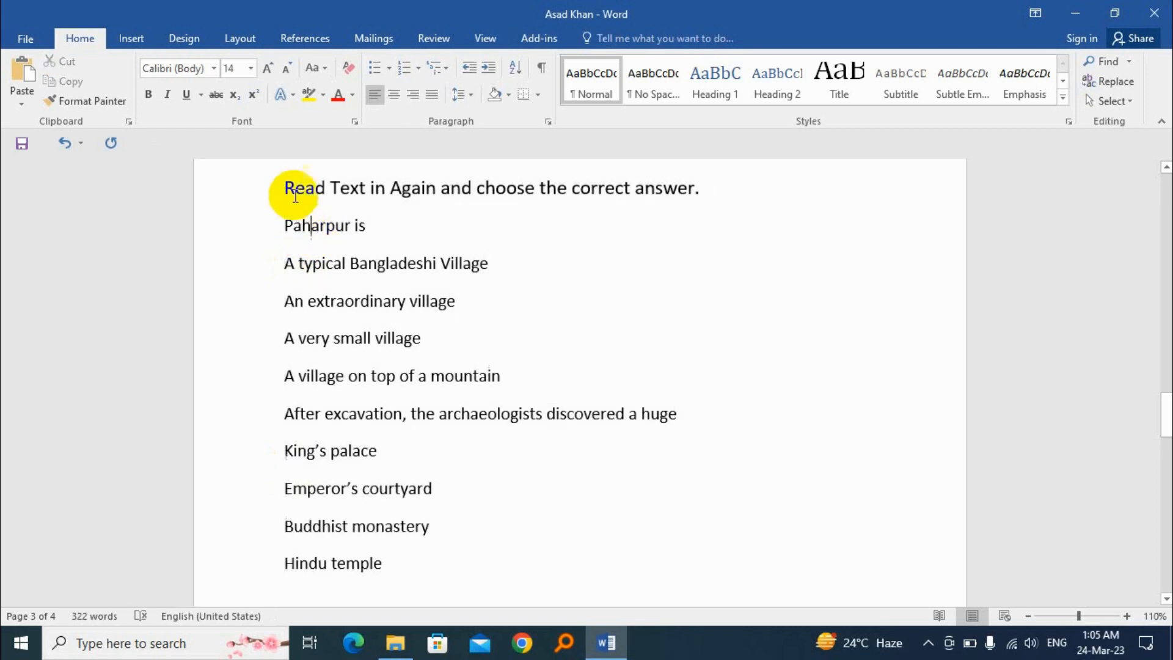
left_click_drag(301, 185, 303, 185)
left_click_drag(285, 226, 507, 370)
left_click(288, 224)
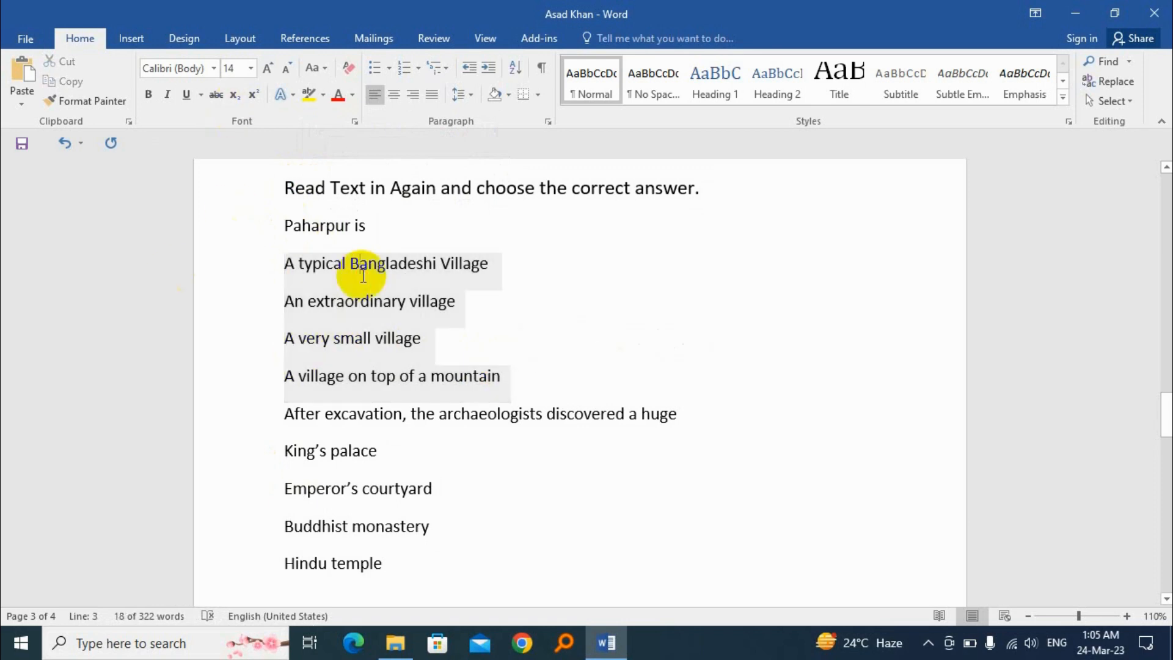
left_click(287, 186)
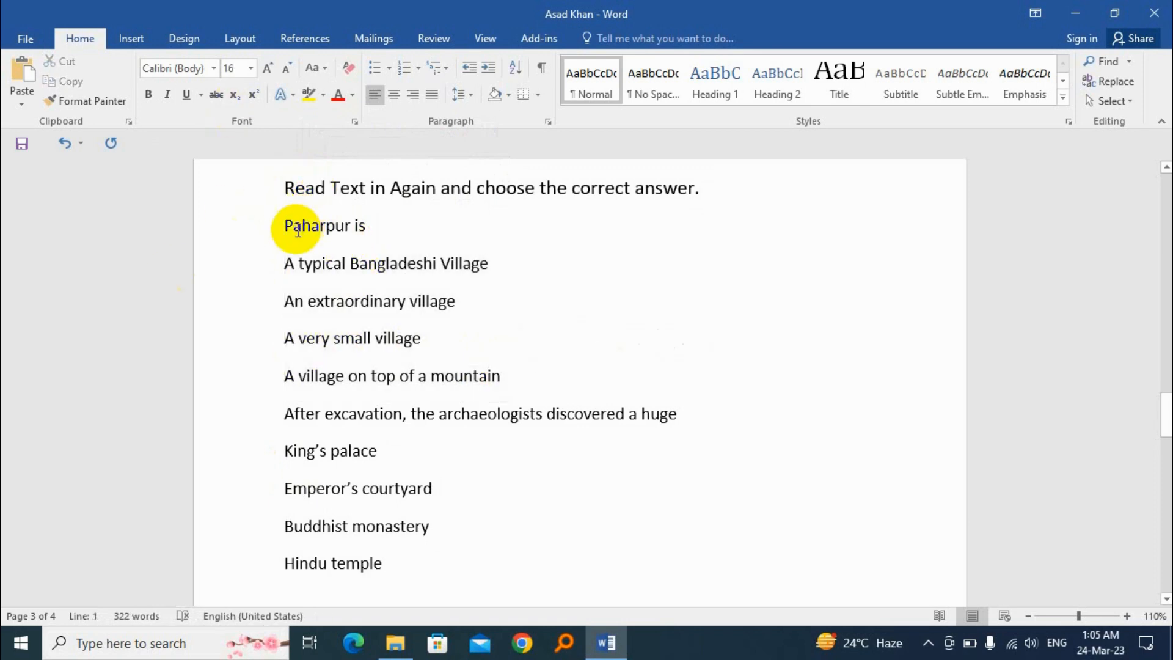
left_click(287, 224)
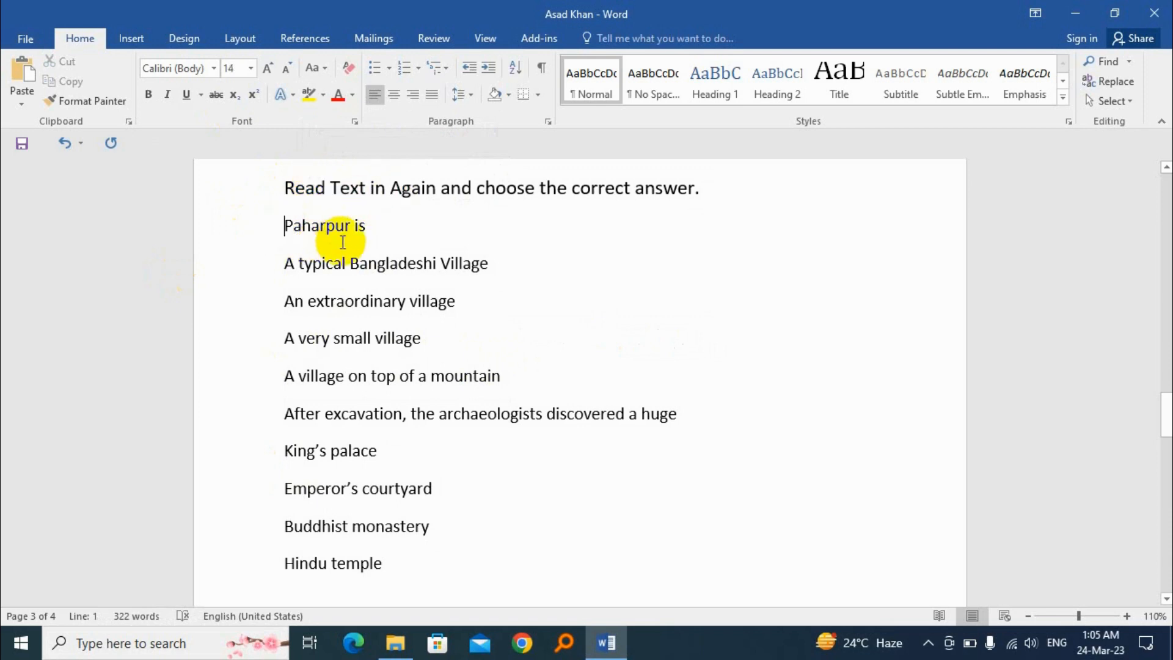
key("Tab")
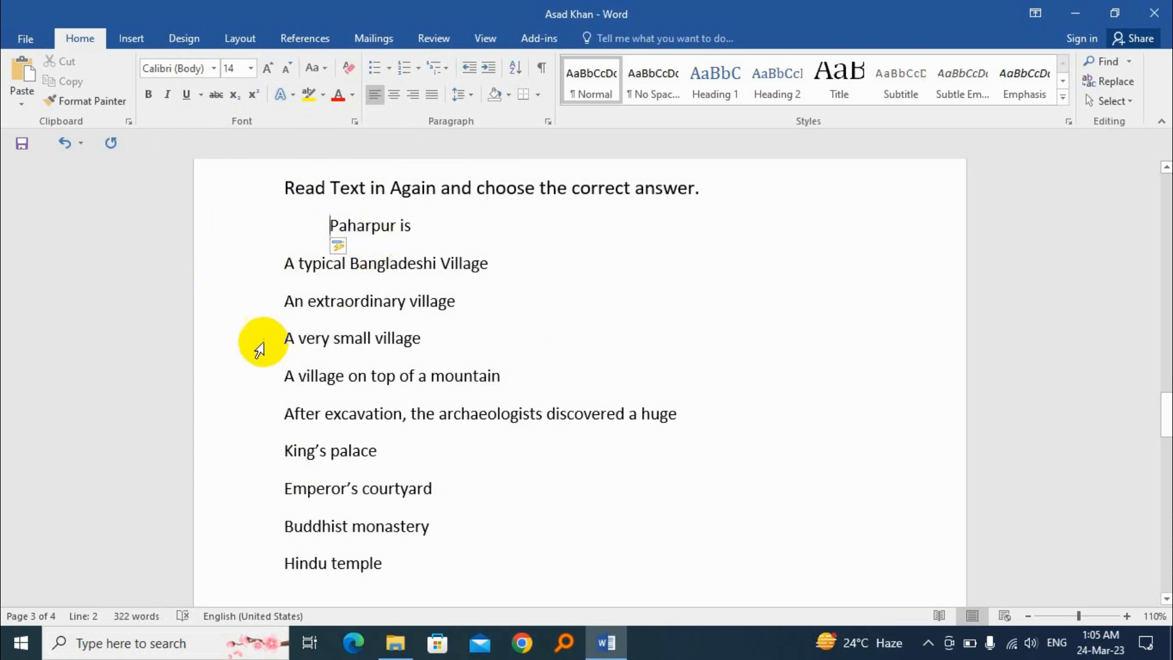
Indent the four answer options from "A typical Bangladeshi Village" to "A village on top of a mountain" by two levels
left_click_drag(282, 262, 496, 374)
key("Tab")
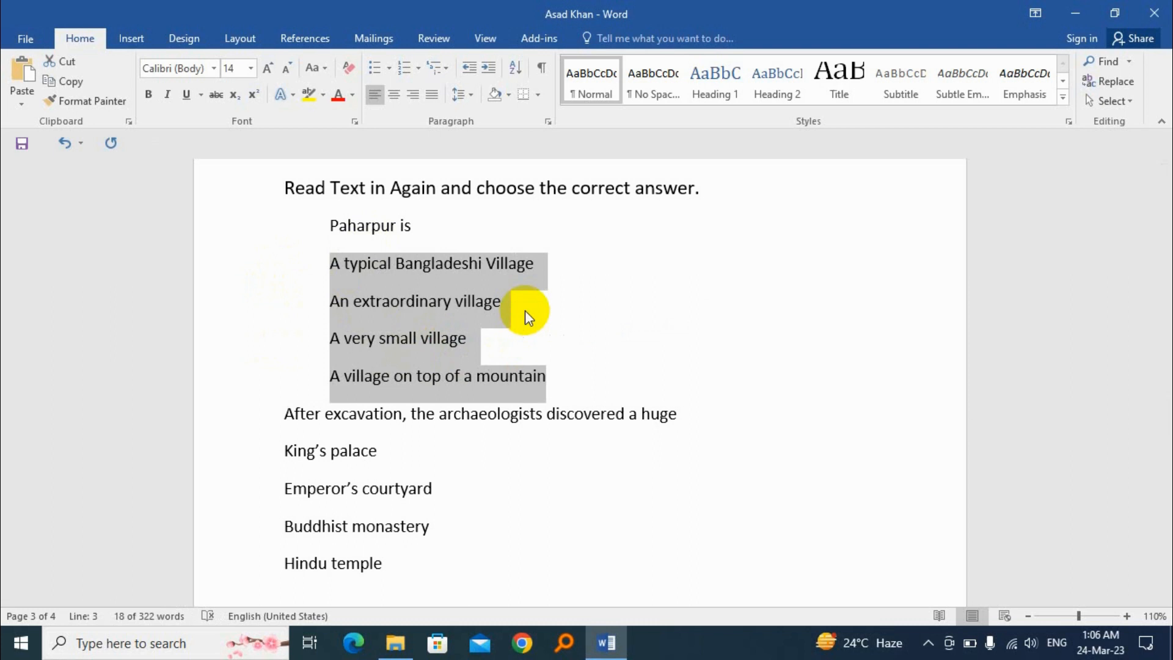
key("Tab")
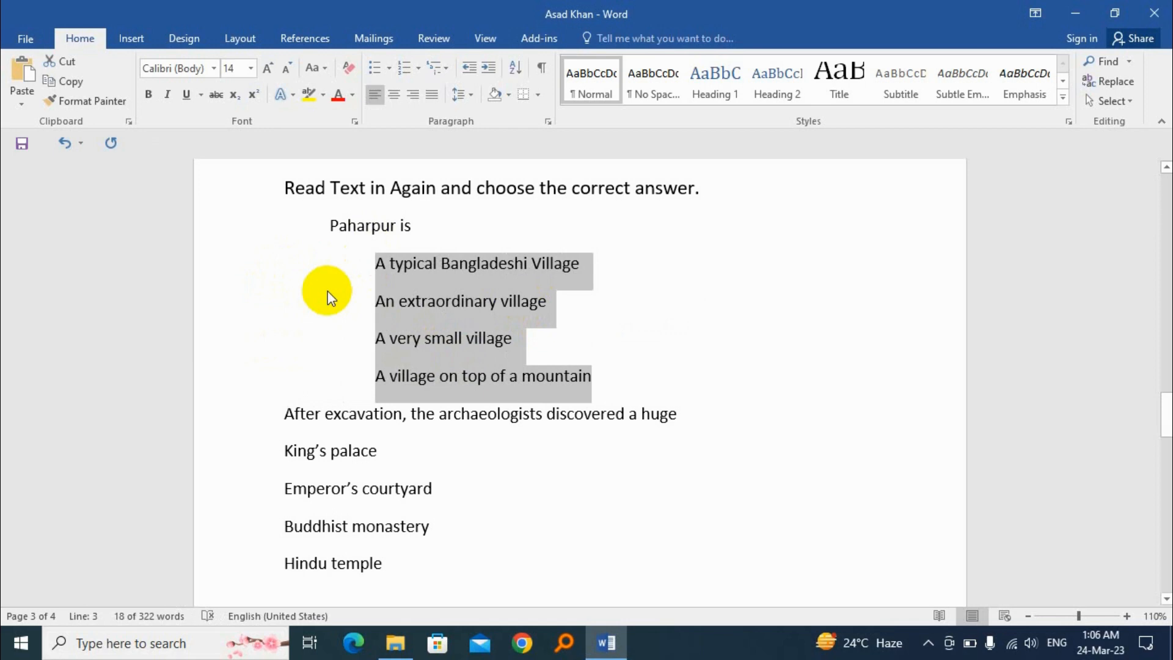
Indent the question "After excavation, the archaeologists discovered a huge" by one level to align with "Paharpur is"
scroll(327, 416, "down", 1)
scroll(336, 360, "up", 1)
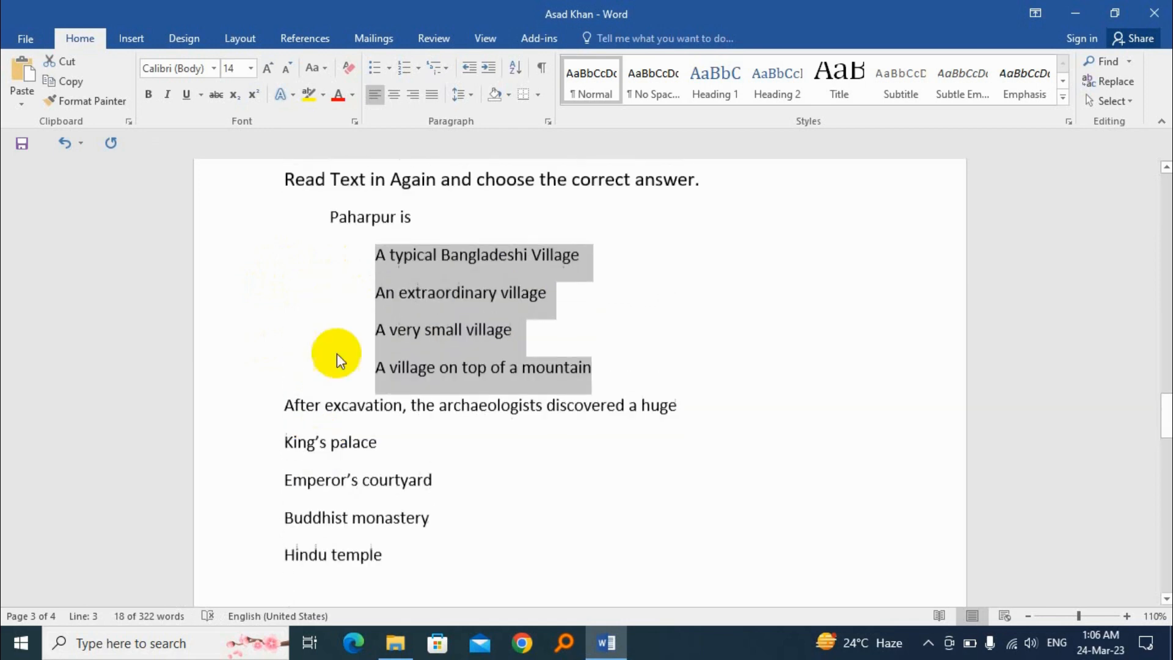
left_click_drag(327, 225, 432, 223)
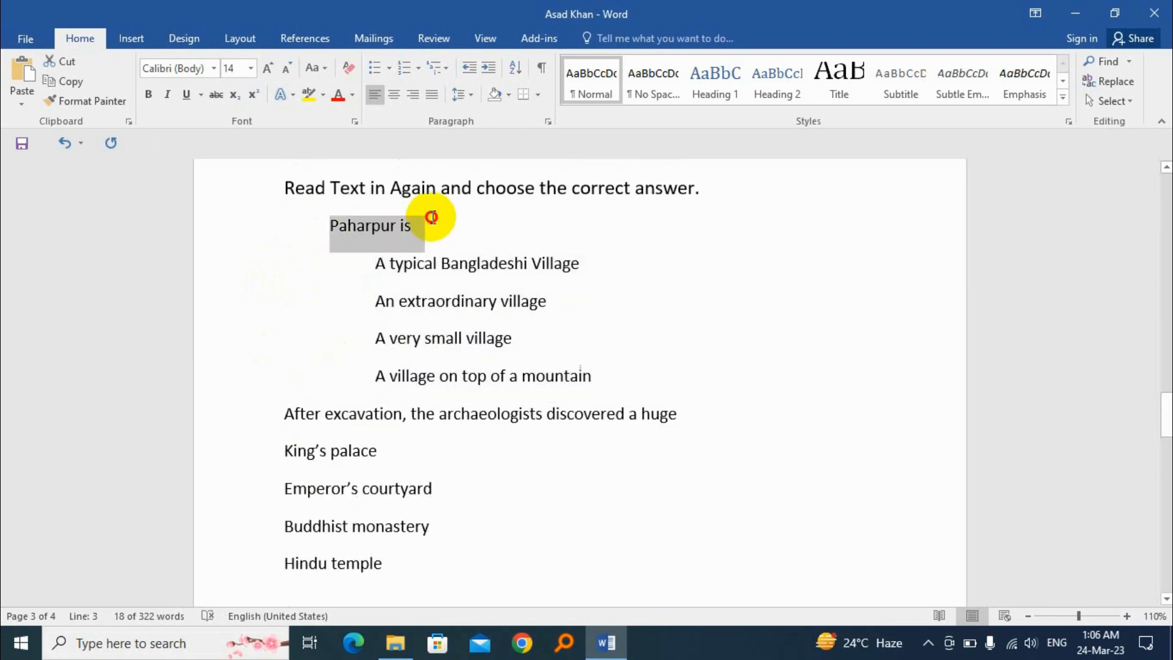
left_click(286, 414)
left_click(357, 225)
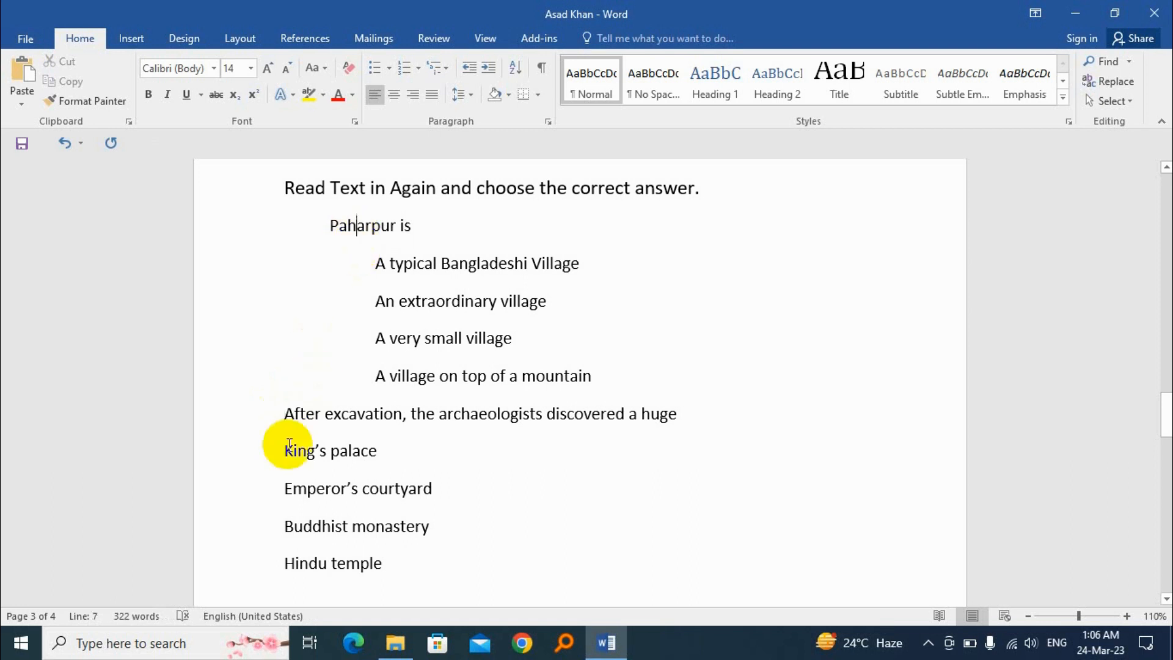
left_click(285, 415)
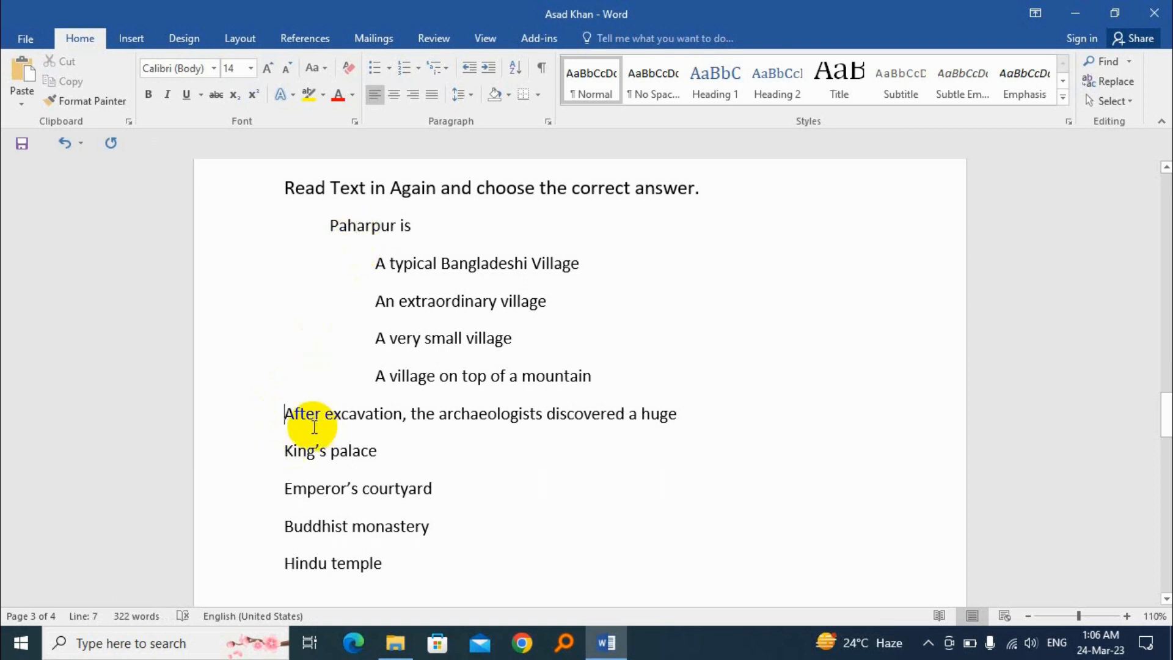
key("Tab")
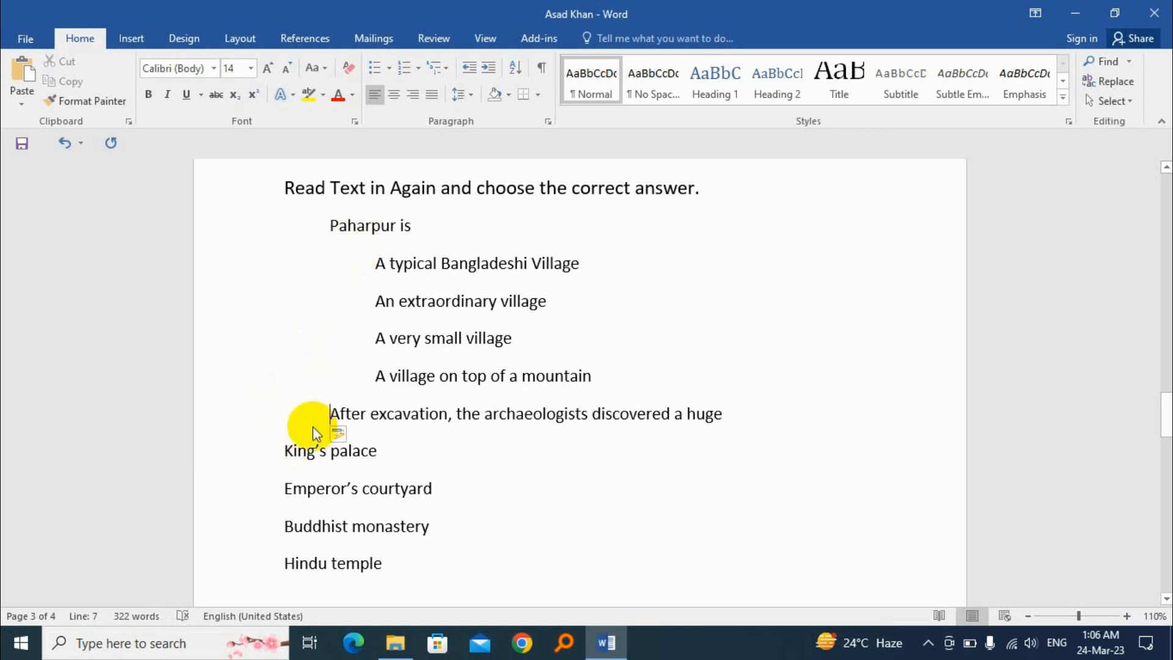
left_click(340, 227)
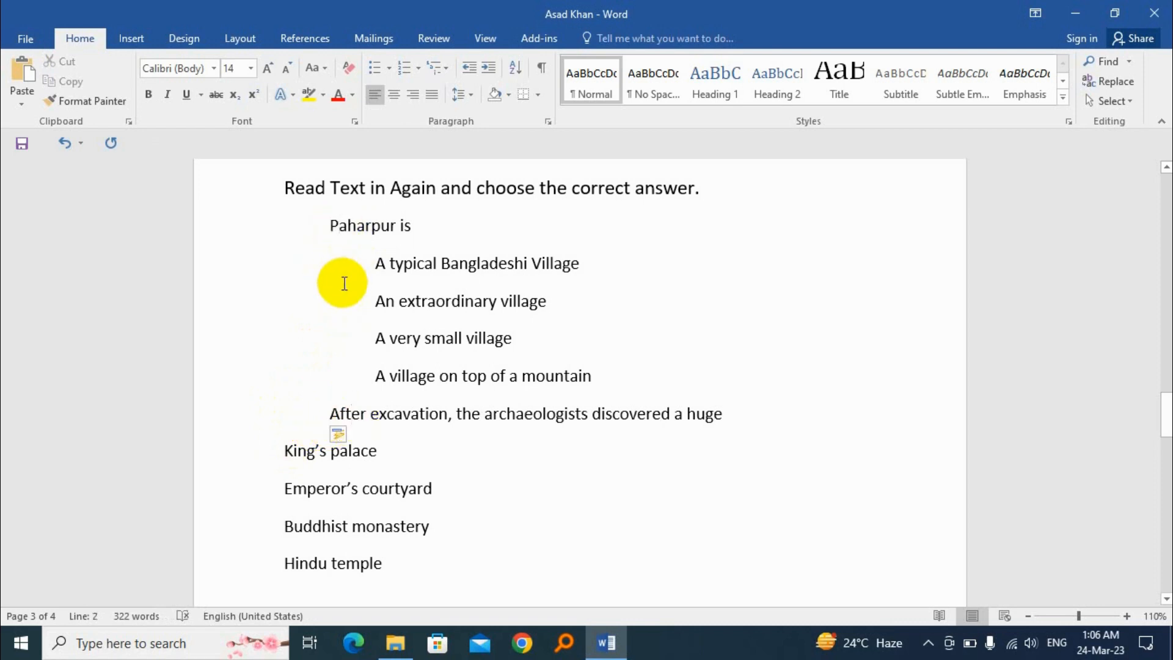
left_click_drag(373, 263, 534, 348)
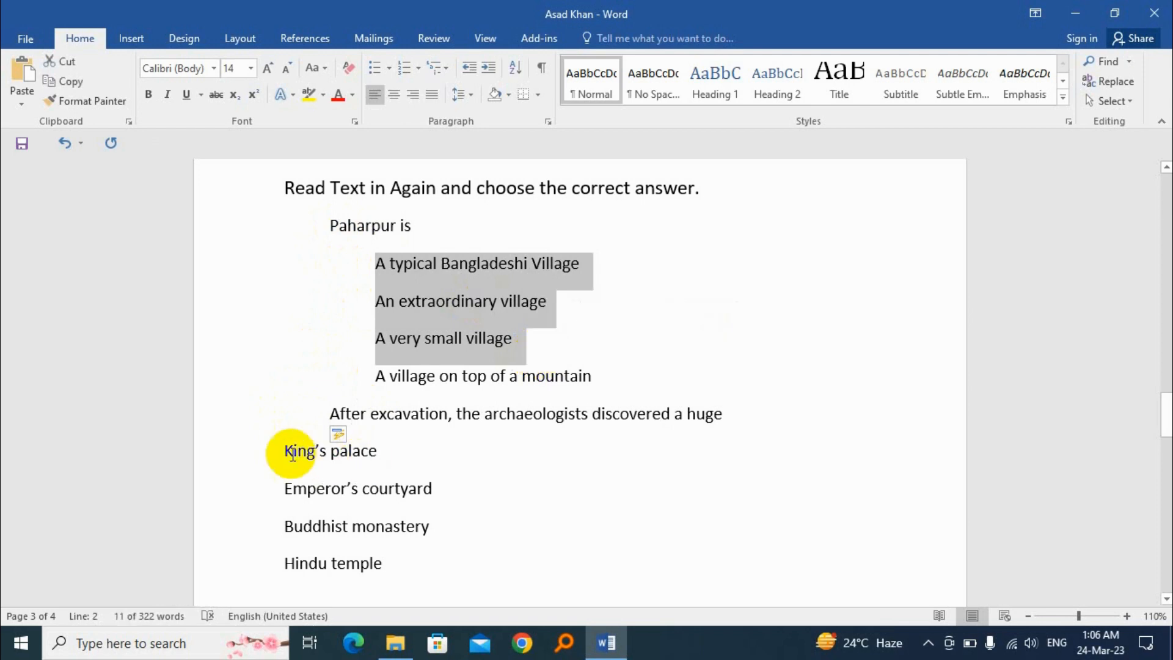
Indent the four answer options from "King's palace" to "Hindu temple" by two levels, matching the first question's options
left_click_drag(293, 452, 412, 566)
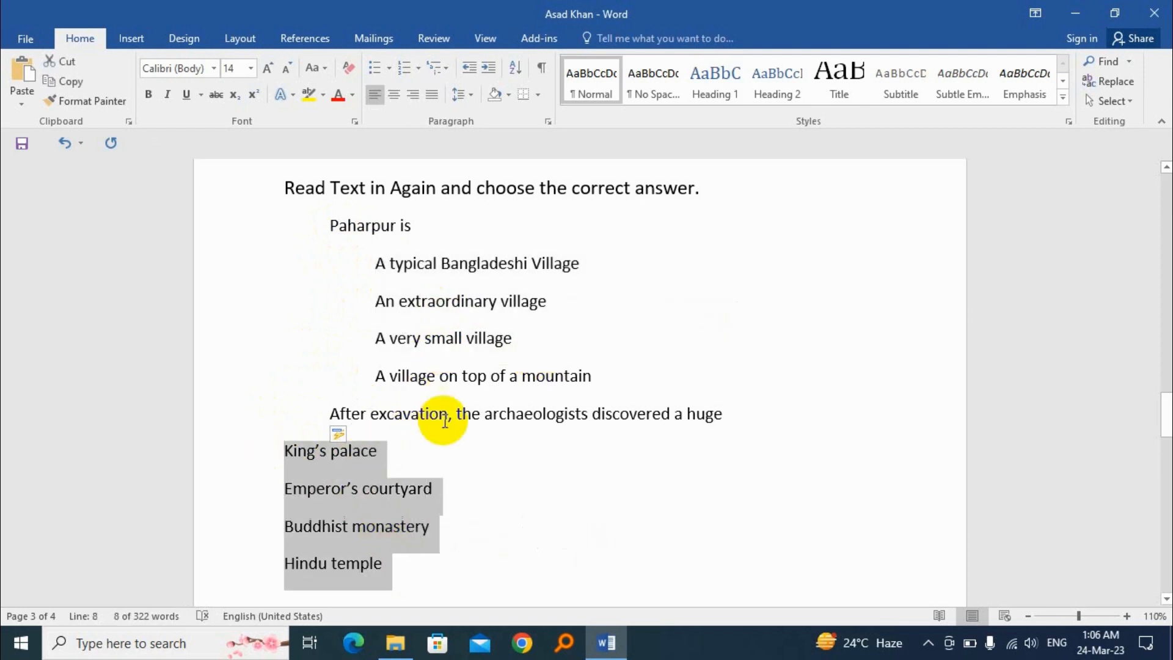
left_click(450, 458)
scroll(366, 397, "down", 2)
left_click_drag(293, 319, 420, 440)
scroll(341, 445, "up", 2)
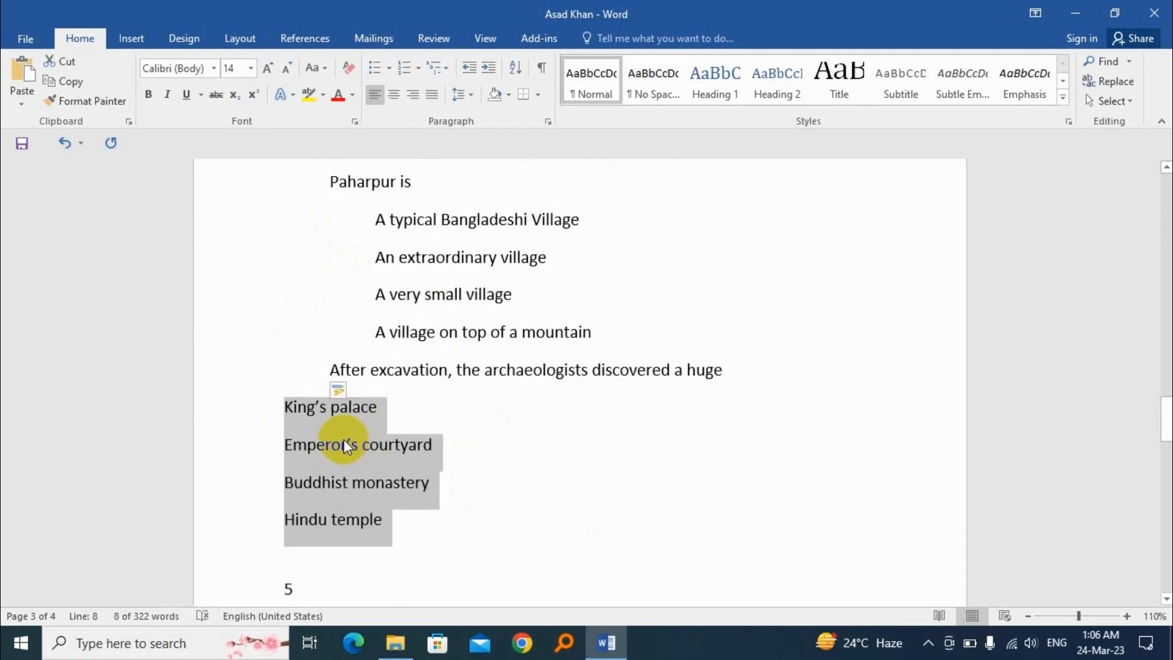
key("Tab")
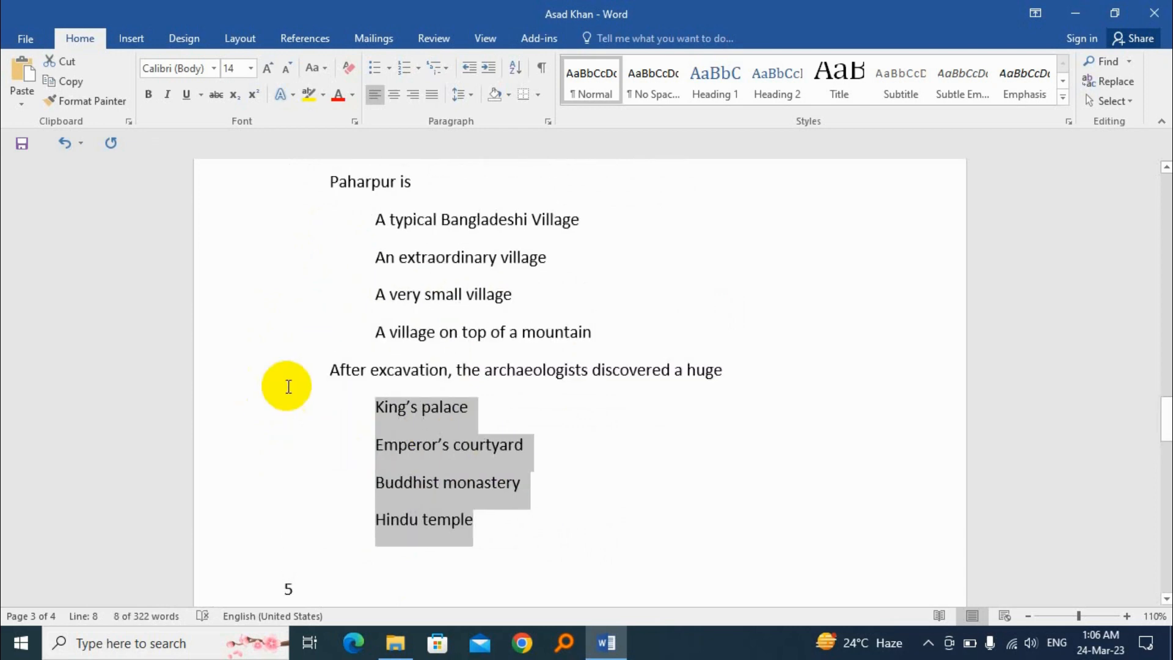
Apply the 1) a) i) multilevel list to the whole exercise, from the heading "Read Text in Again" to "Hindu temple"
scroll(343, 318, "up", 2)
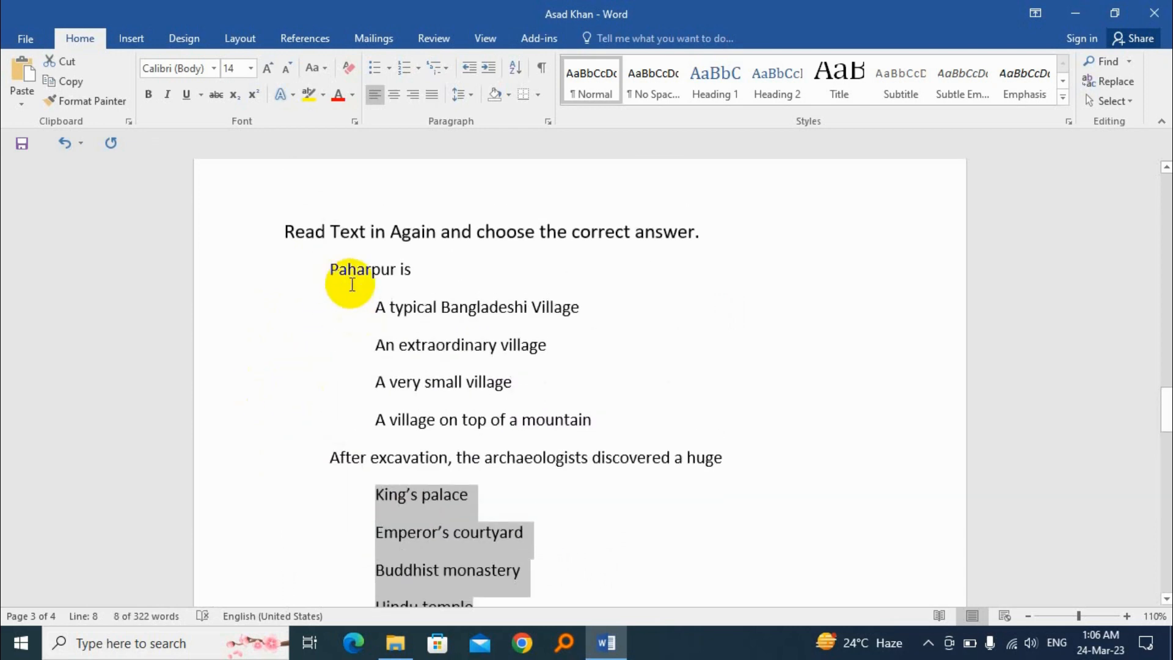
left_click(496, 298)
left_click_drag(283, 236, 503, 312)
scroll(504, 313, "up", 9)
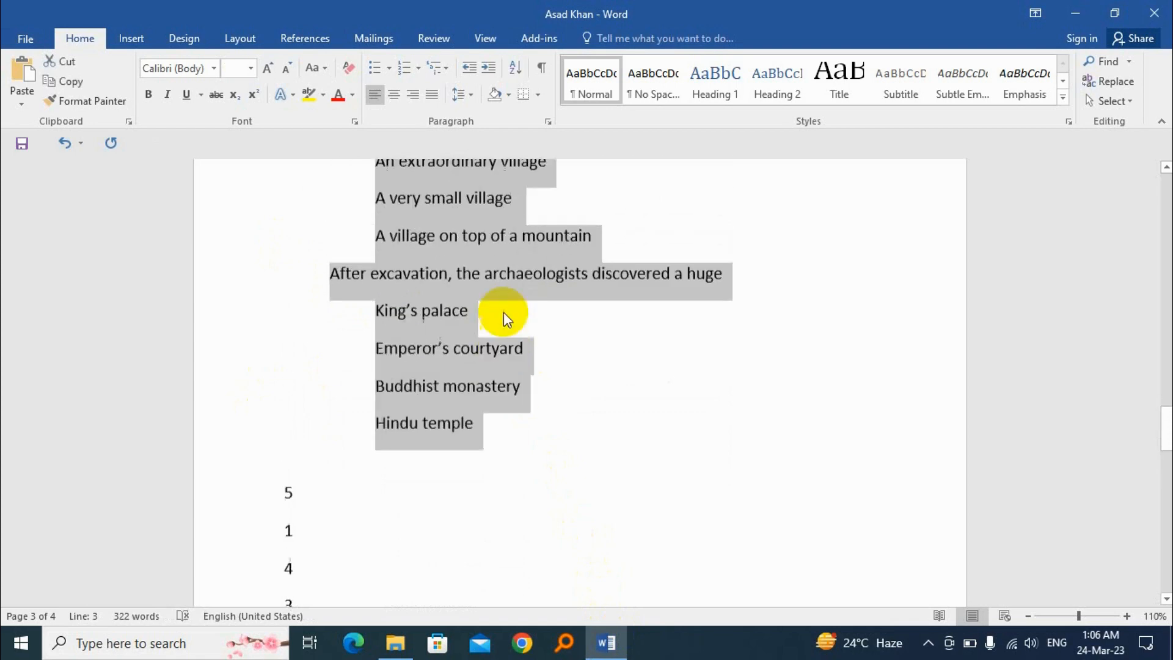
left_click(446, 67)
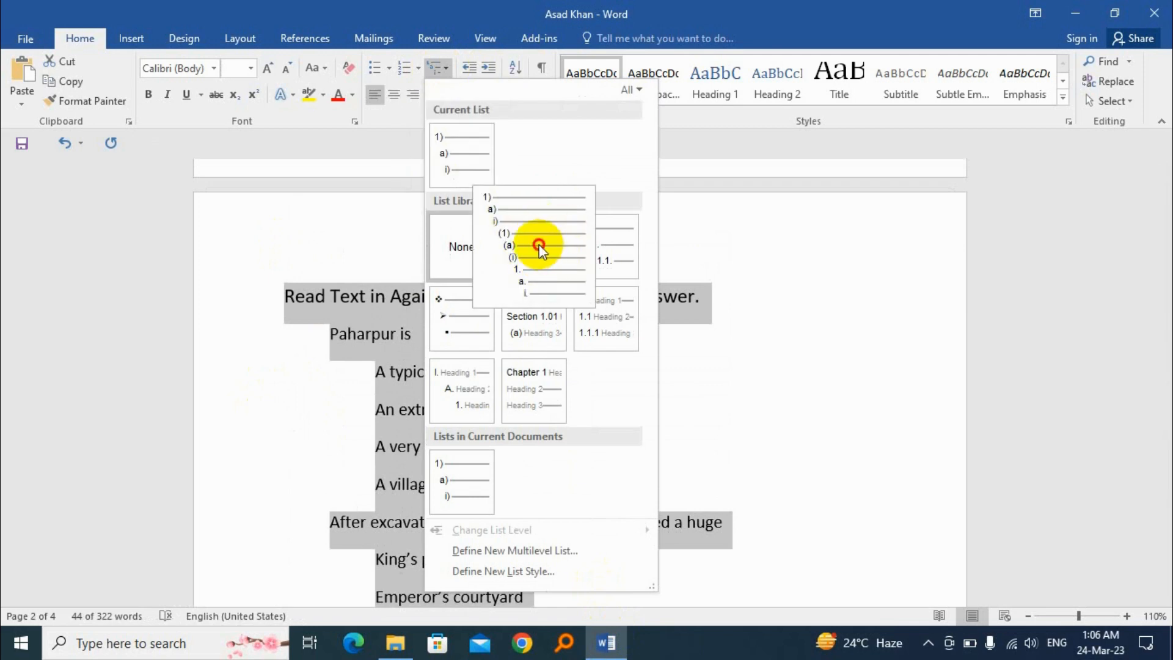
left_click(539, 247)
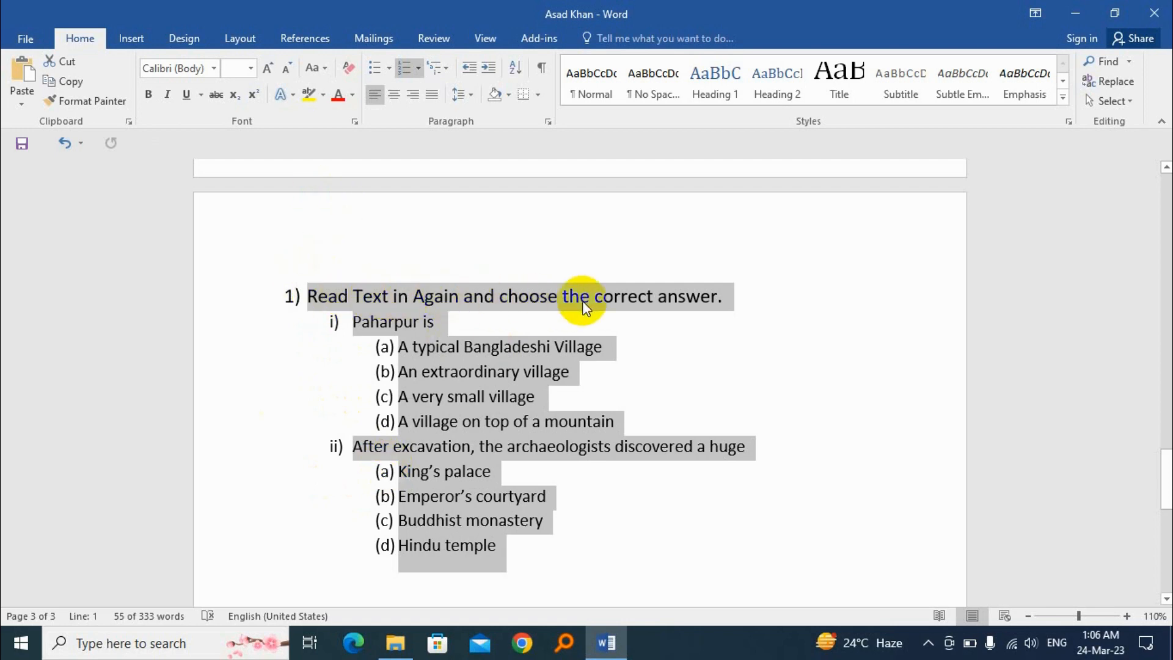
left_click(628, 296)
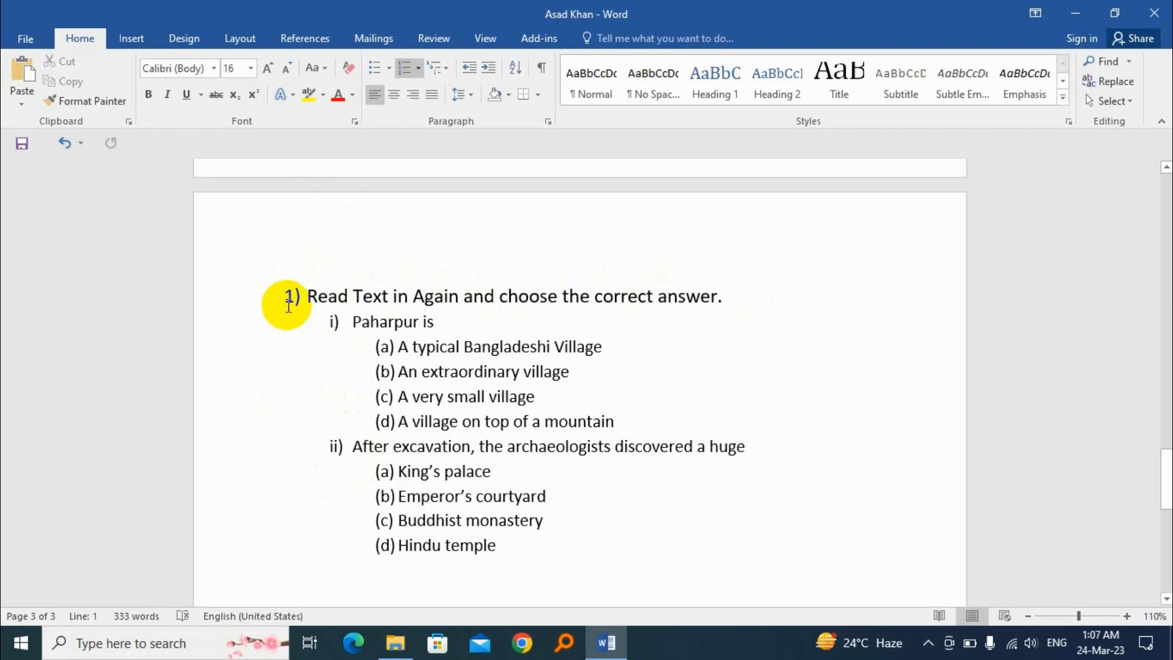
Change the numbering of the exercise heading "Read Text in Again and choose the correct answer." to the A. B. C. format
left_click(292, 297)
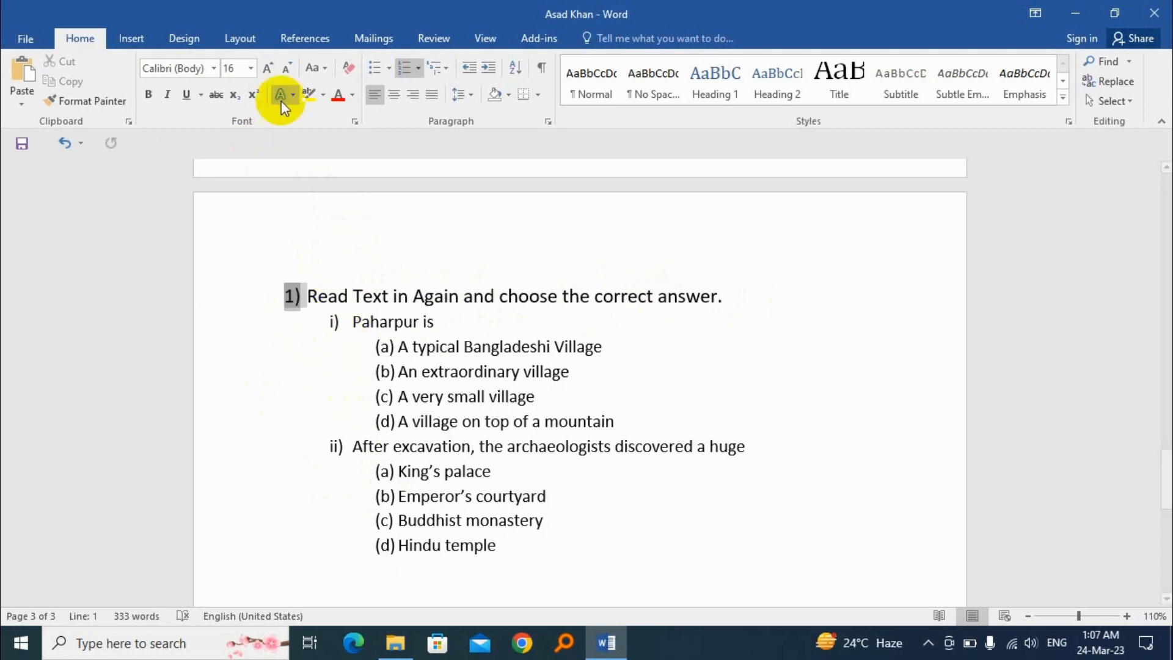
left_click(419, 69)
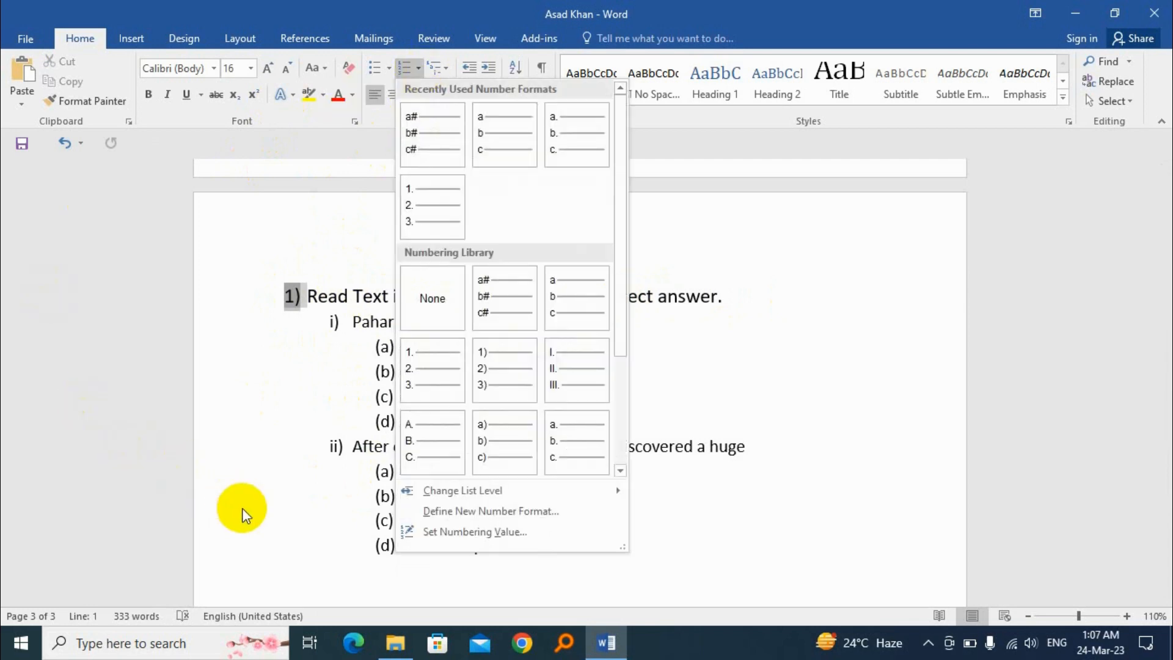
left_click(419, 435)
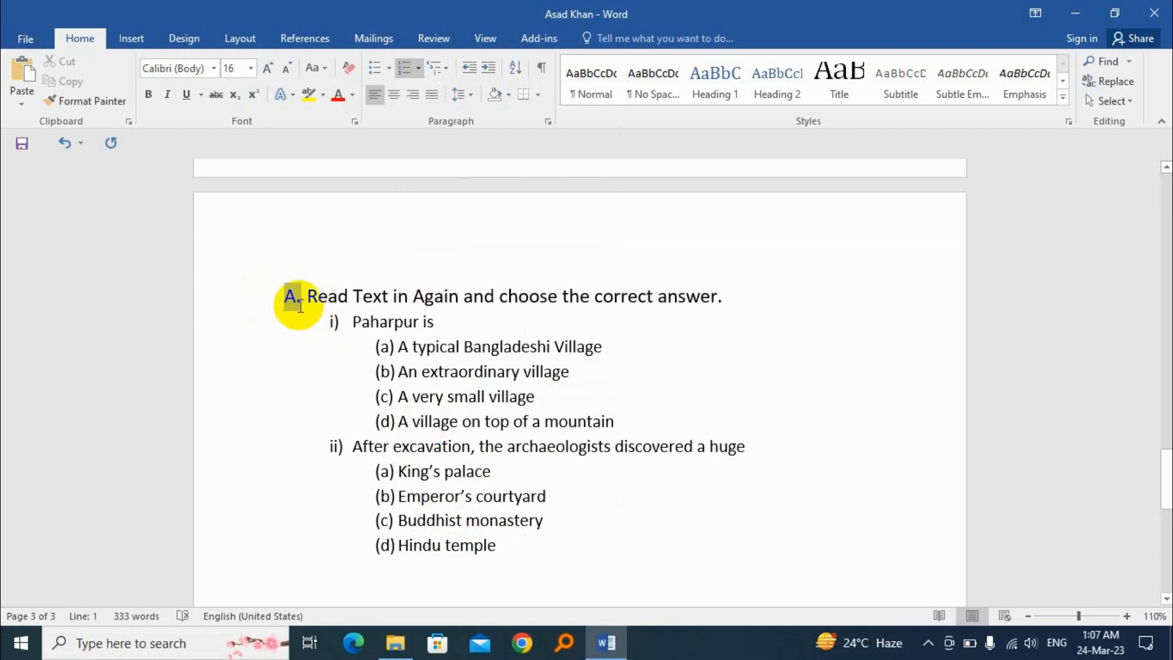
Define a new number format for the exercise heading that shows the letter A without the period
left_click(419, 69)
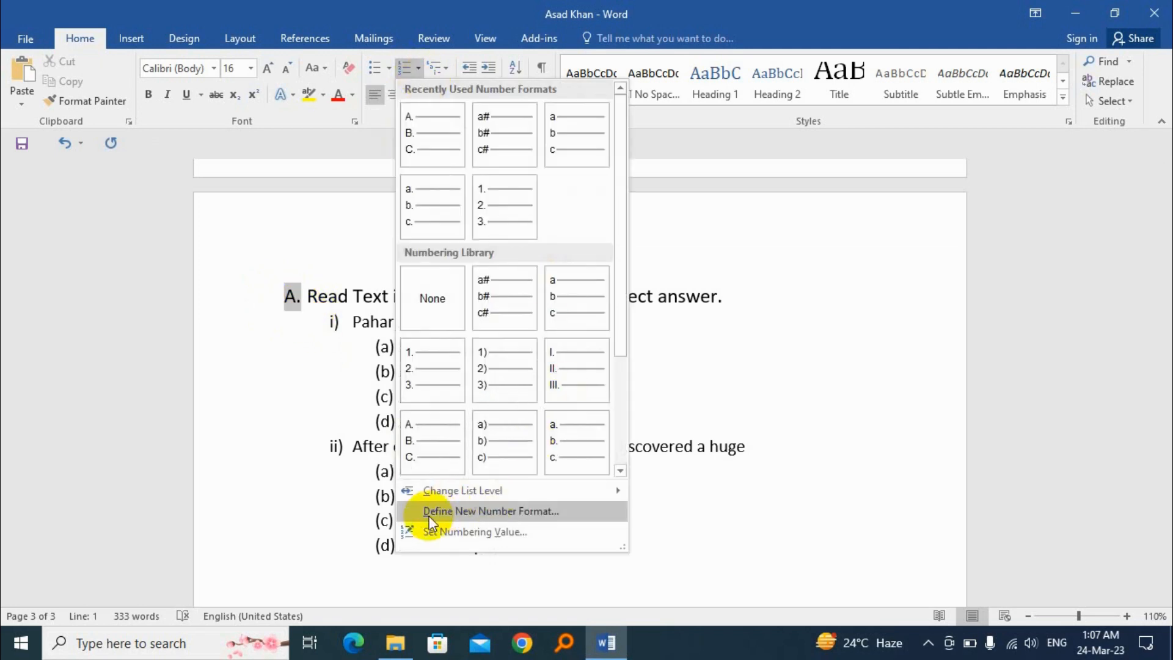
left_click(497, 514)
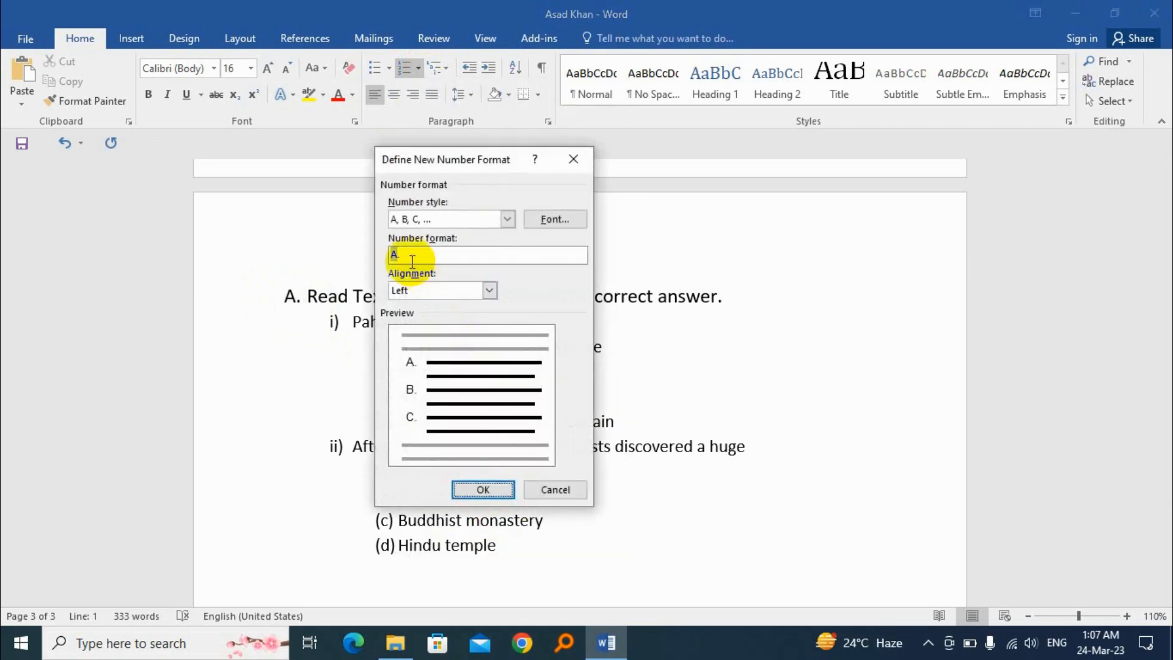
key("BackSpace")
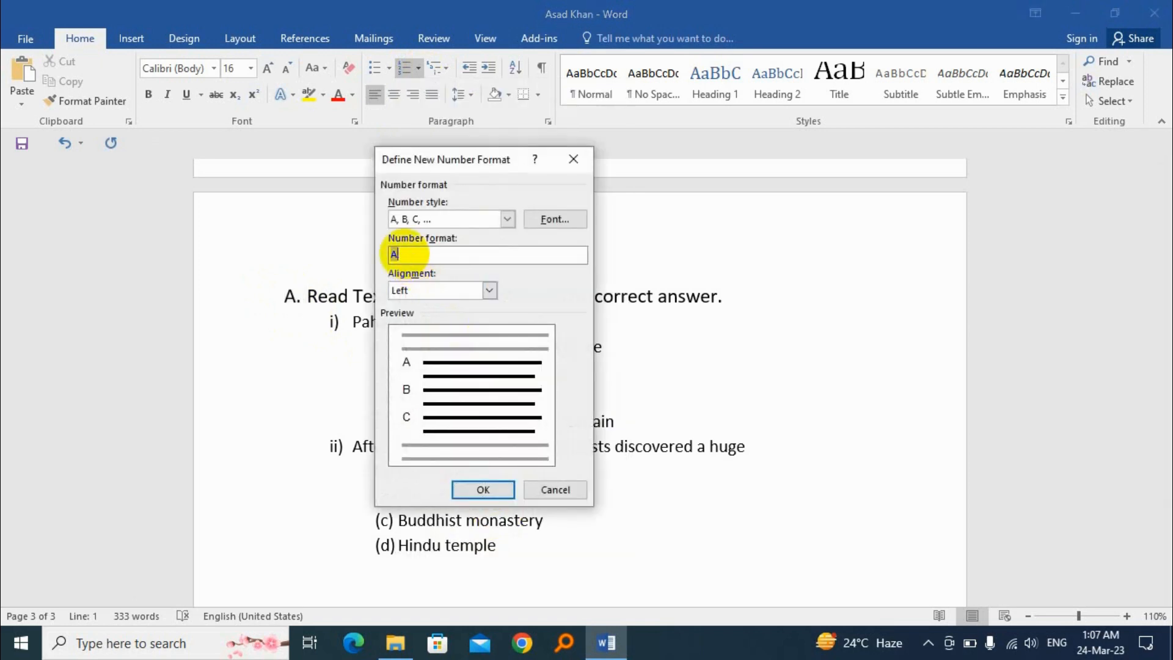
left_click(486, 490)
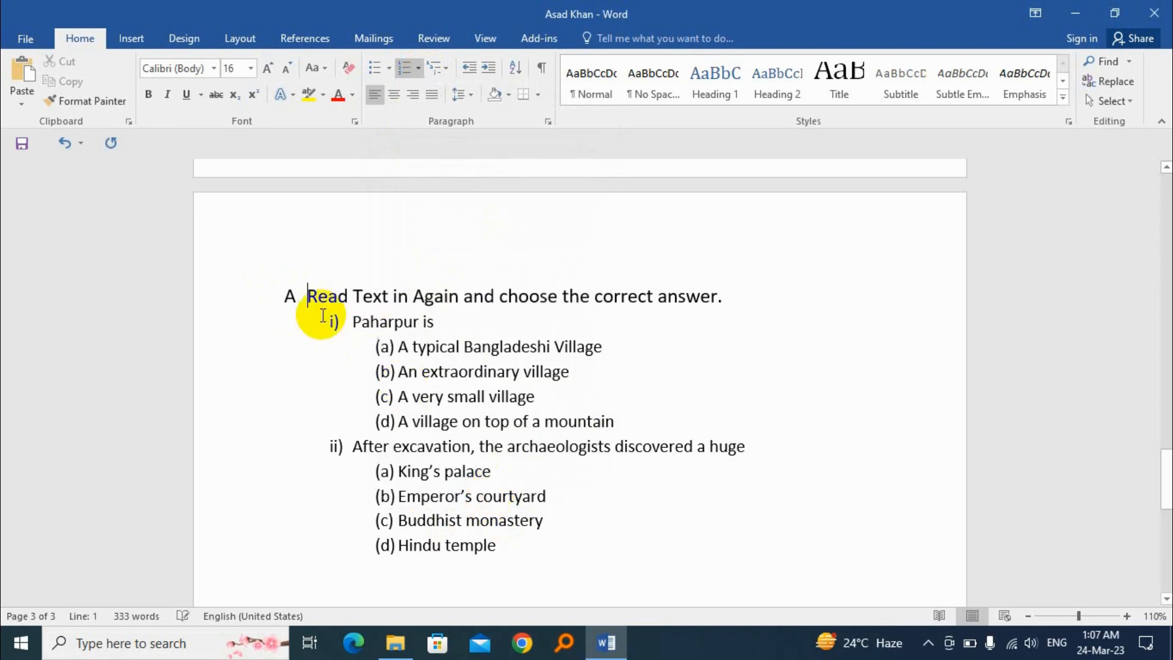
left_click_drag(308, 297, 732, 304)
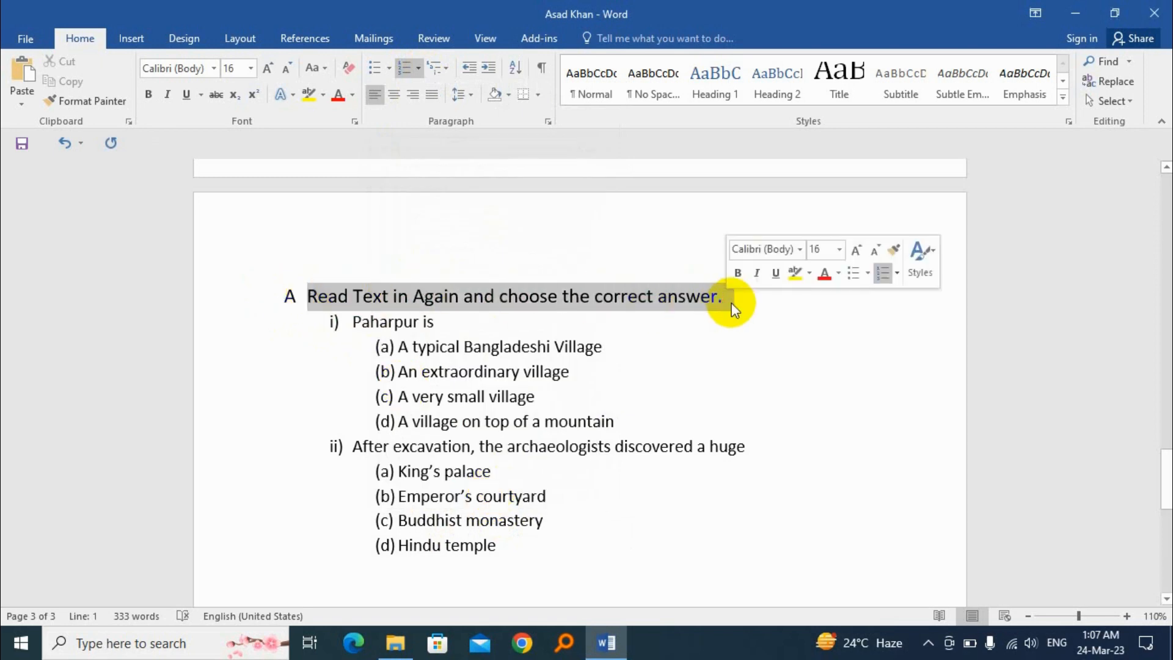
left_click(530, 347)
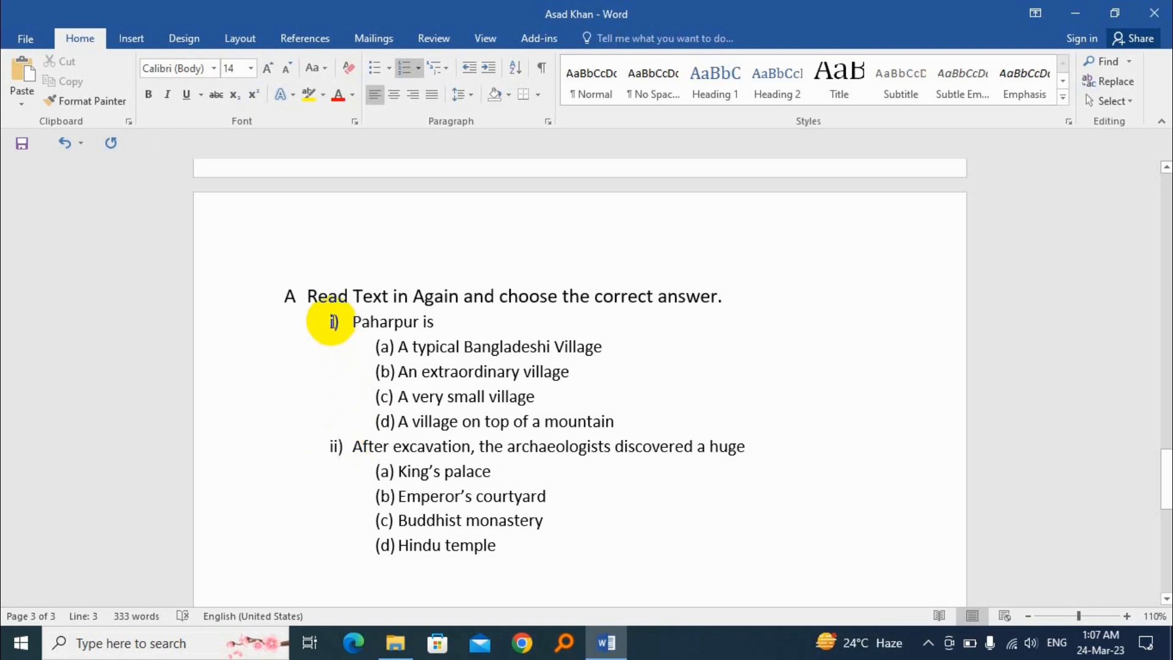
Change the numbering of the two second-level questions to the 1) 2) 3) format
left_click(334, 322)
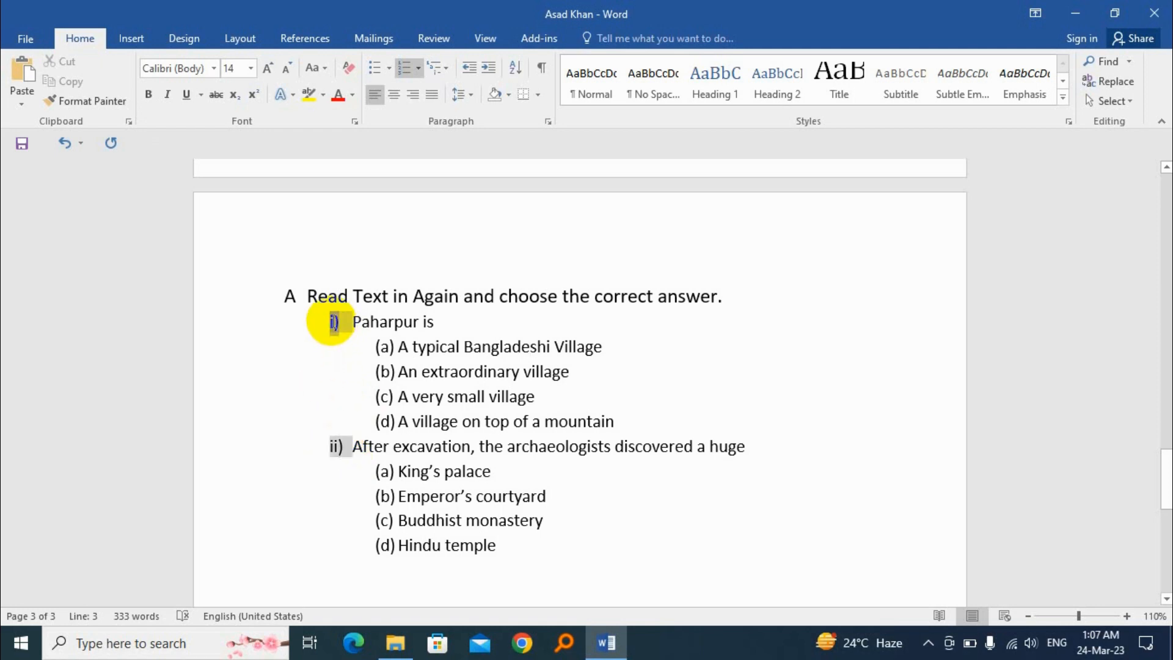
left_click(419, 67)
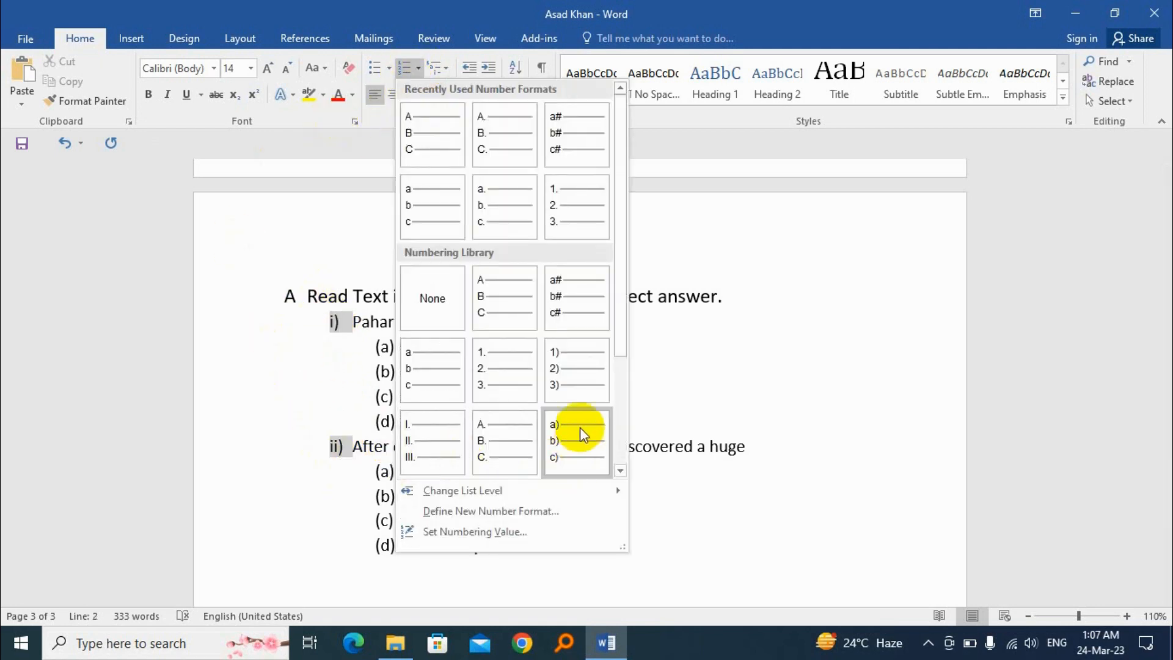
left_click(570, 366)
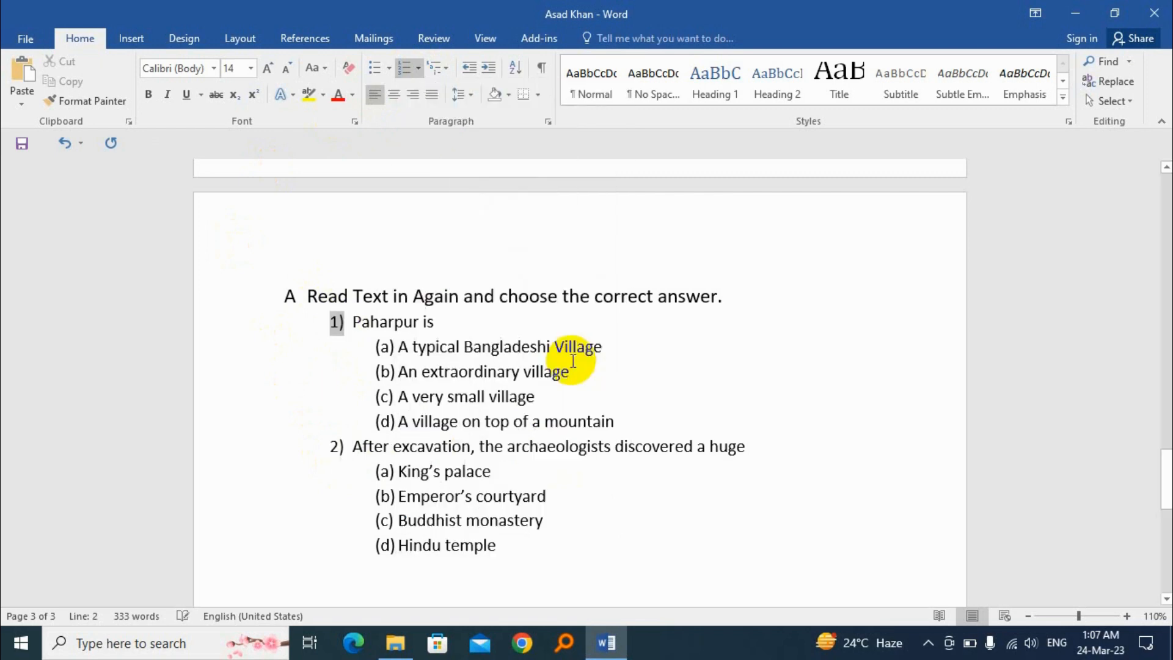
left_click(336, 319)
left_click(361, 446)
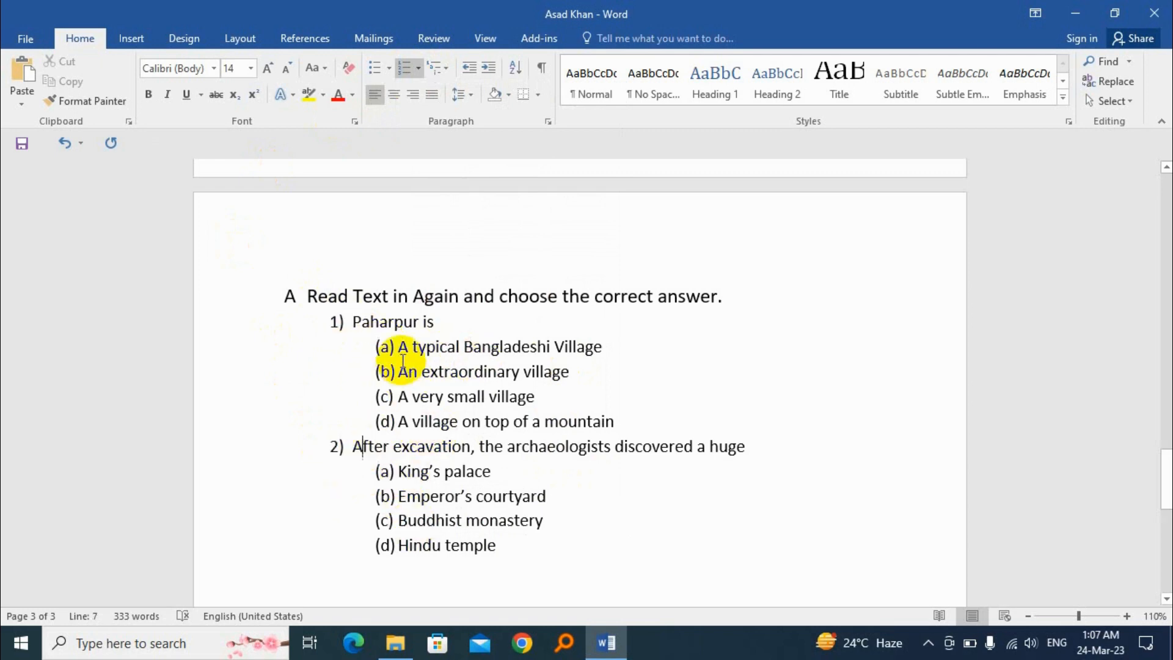
Change the numbering of all third-level answer options to plain letters a b c without brackets
left_click(385, 346)
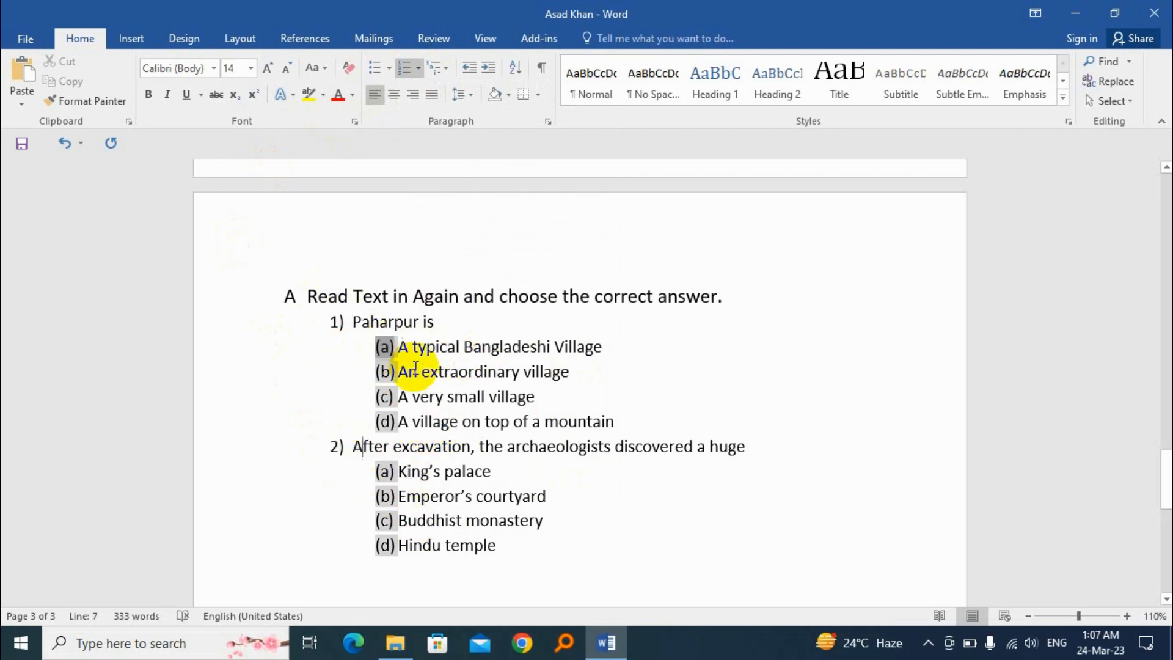
left_click(419, 68)
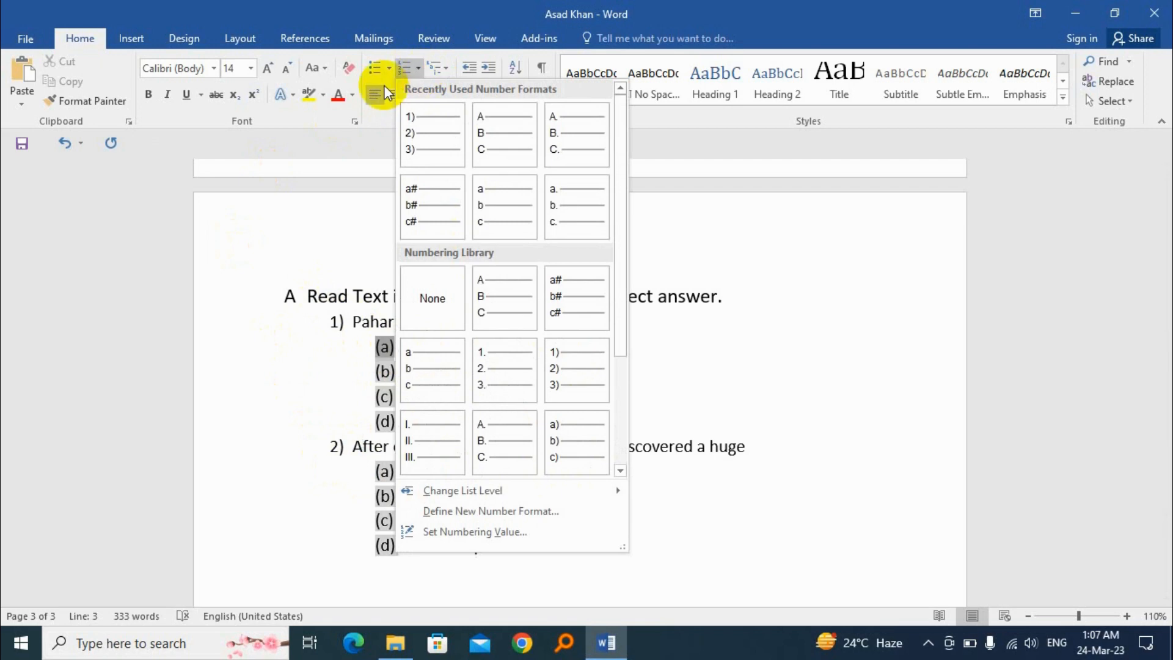
left_click(423, 365)
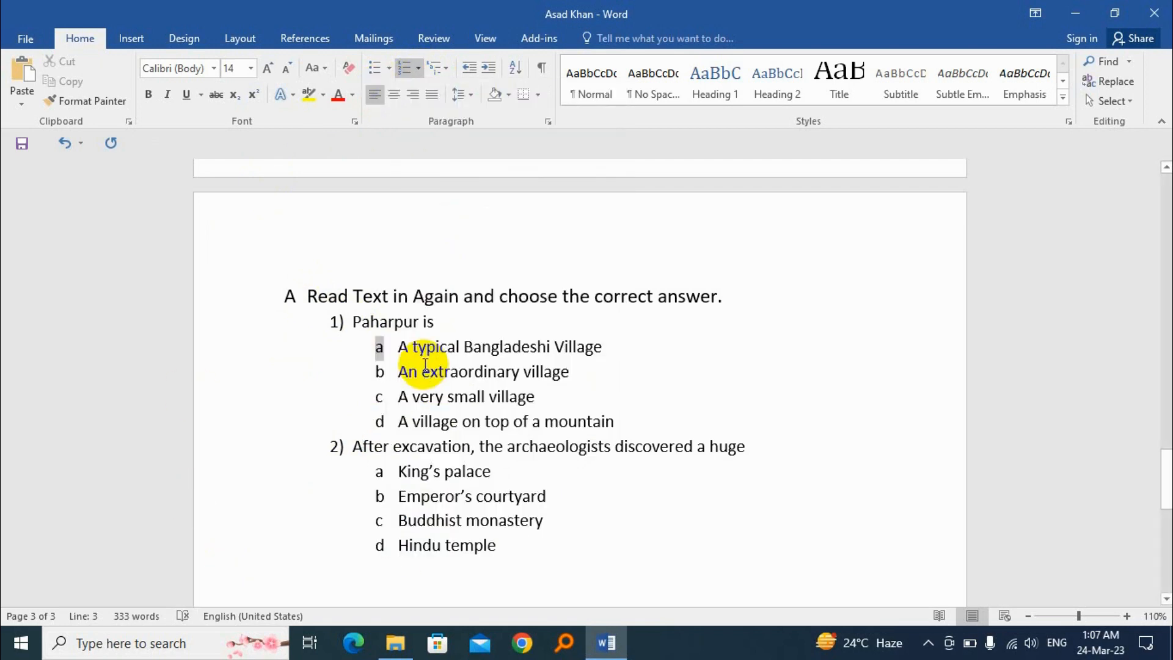
left_click(486, 397)
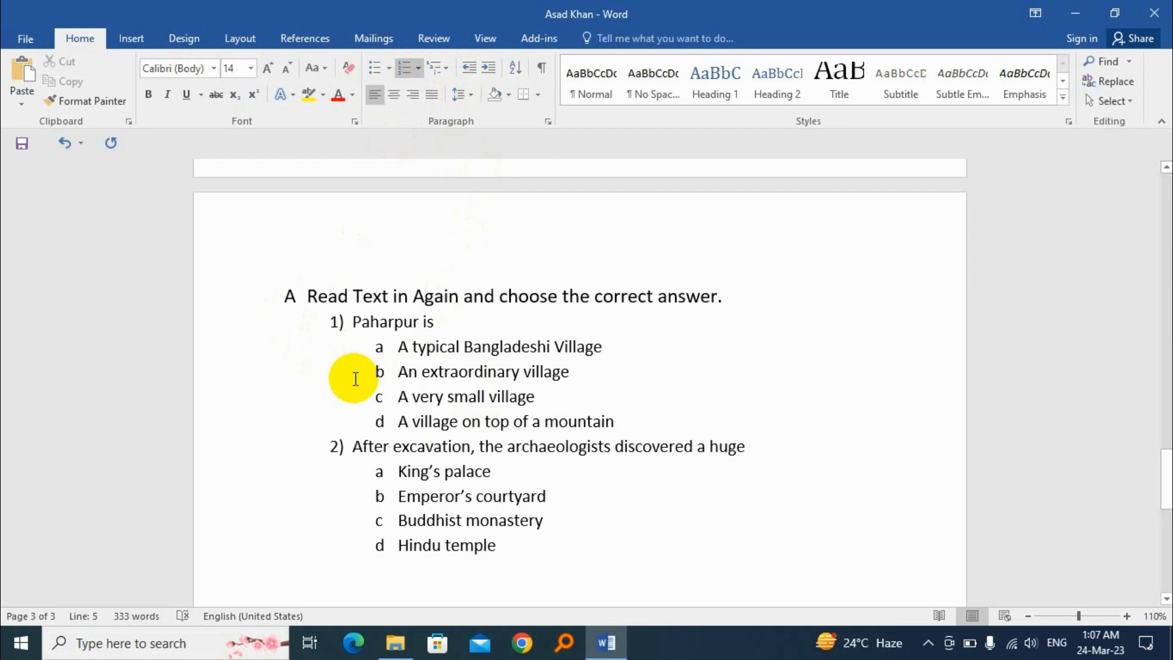
Try arrow bullets on the five body paragraphs below "Video Provides A Powerful" on the first page and remove them again
scroll(406, 409, "up", 8)
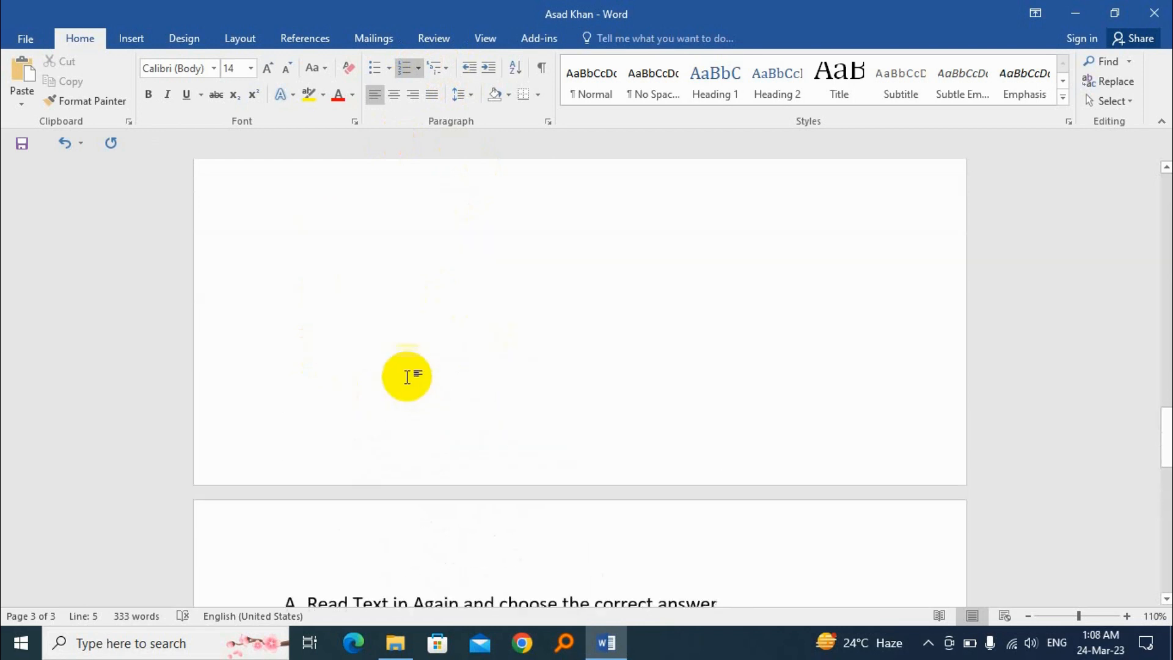
scroll(404, 365, "up", 15)
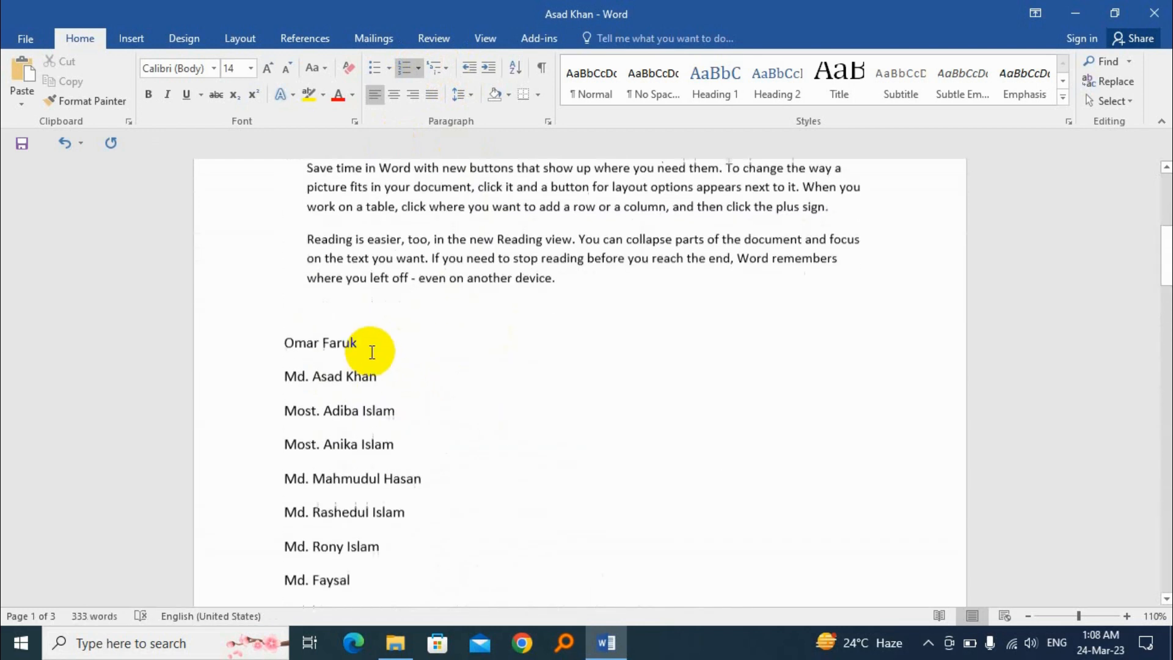
scroll(393, 306, "up", 8)
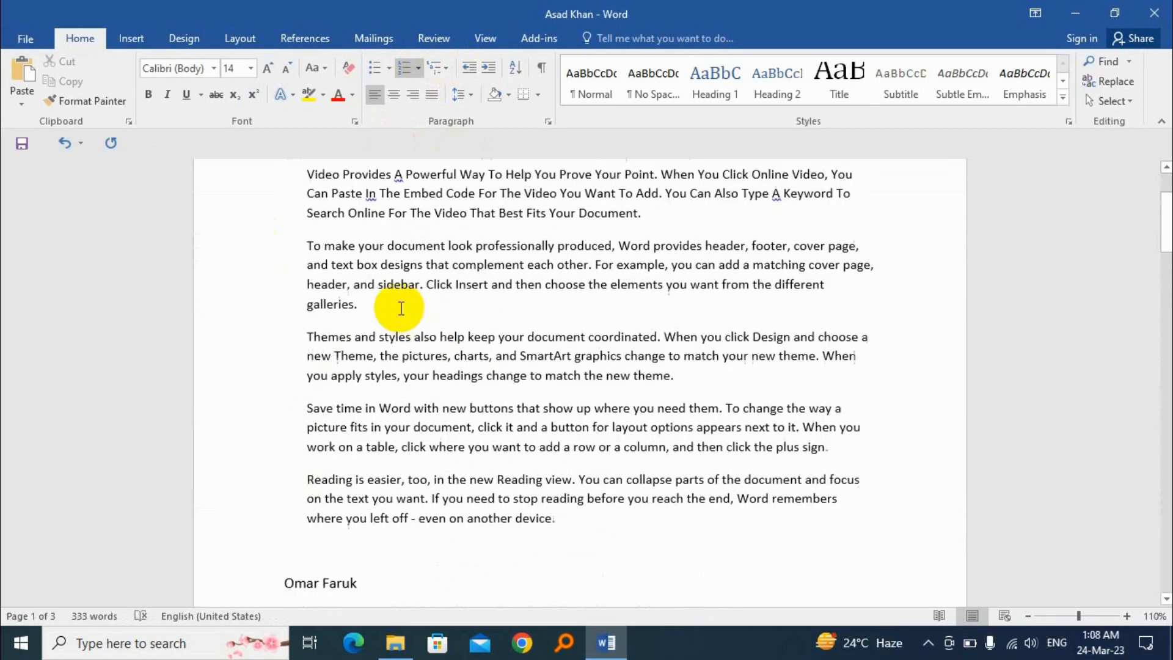
left_click_drag(306, 295, 451, 379)
scroll(301, 283, "up", 4)
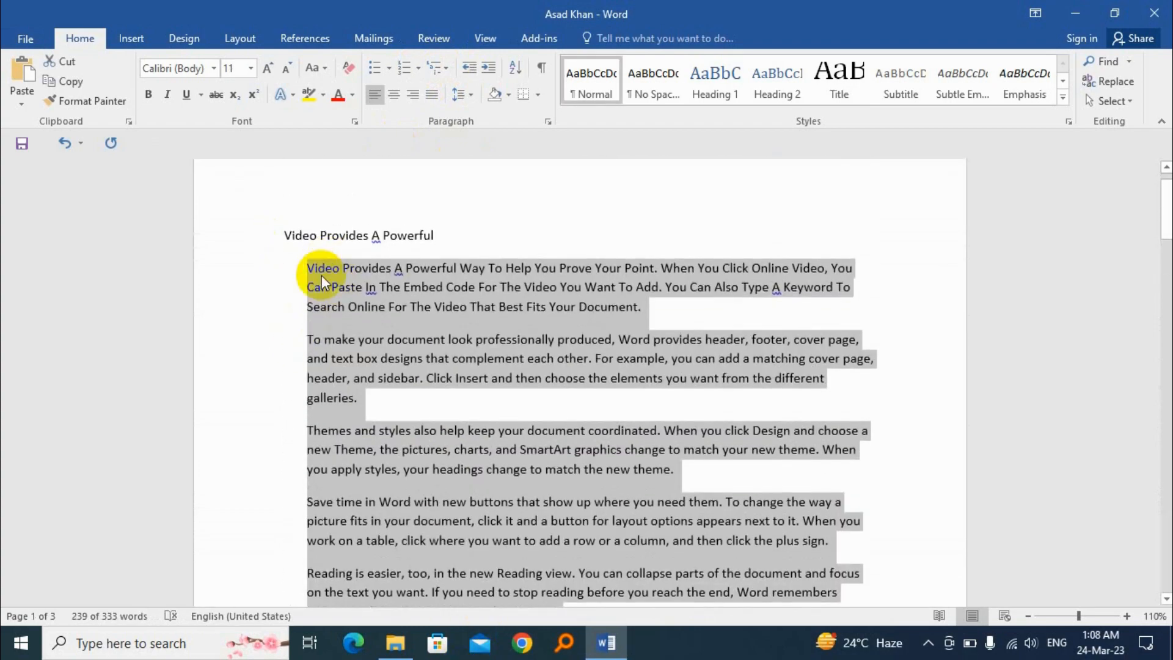
left_click(392, 69)
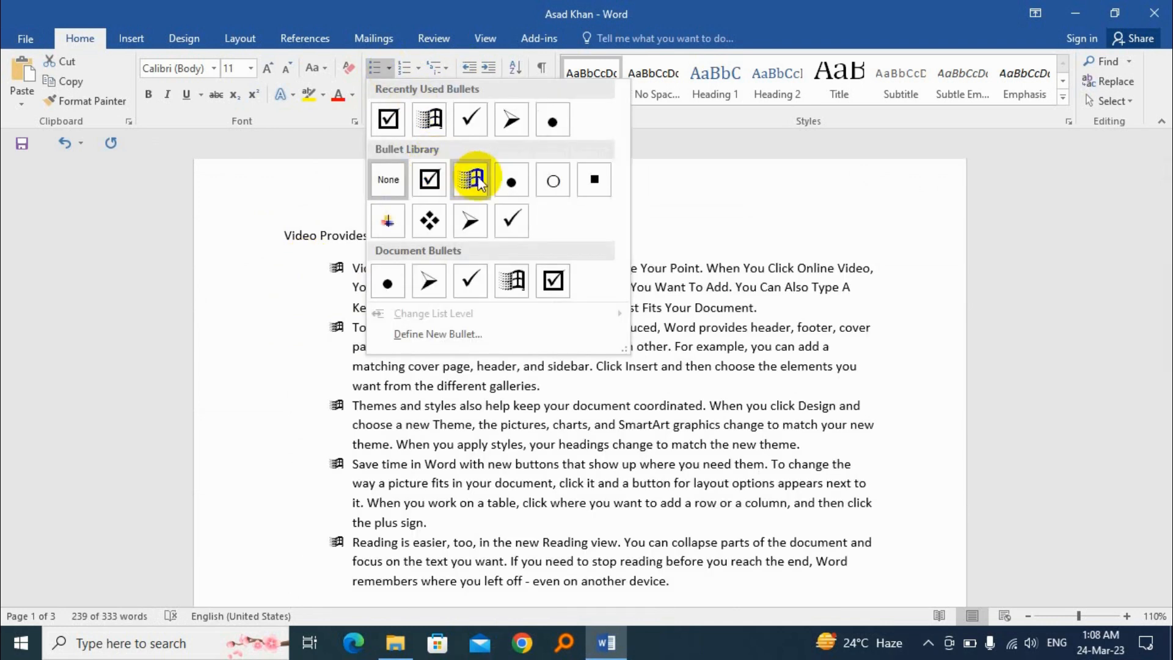
left_click(470, 221)
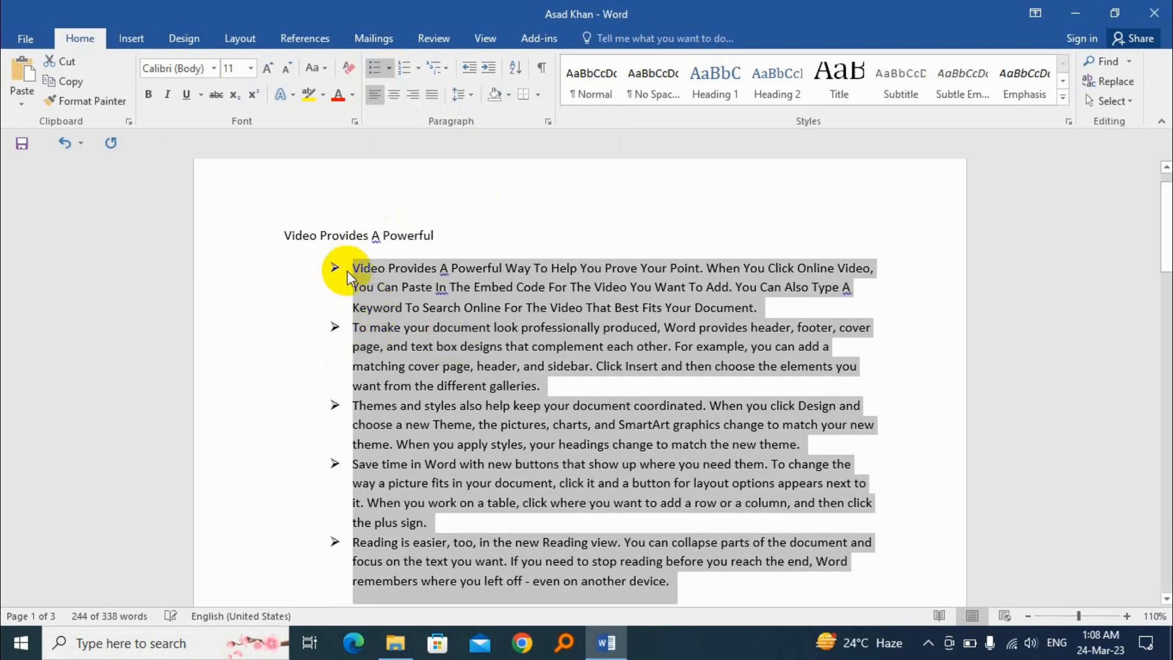
left_click(390, 67)
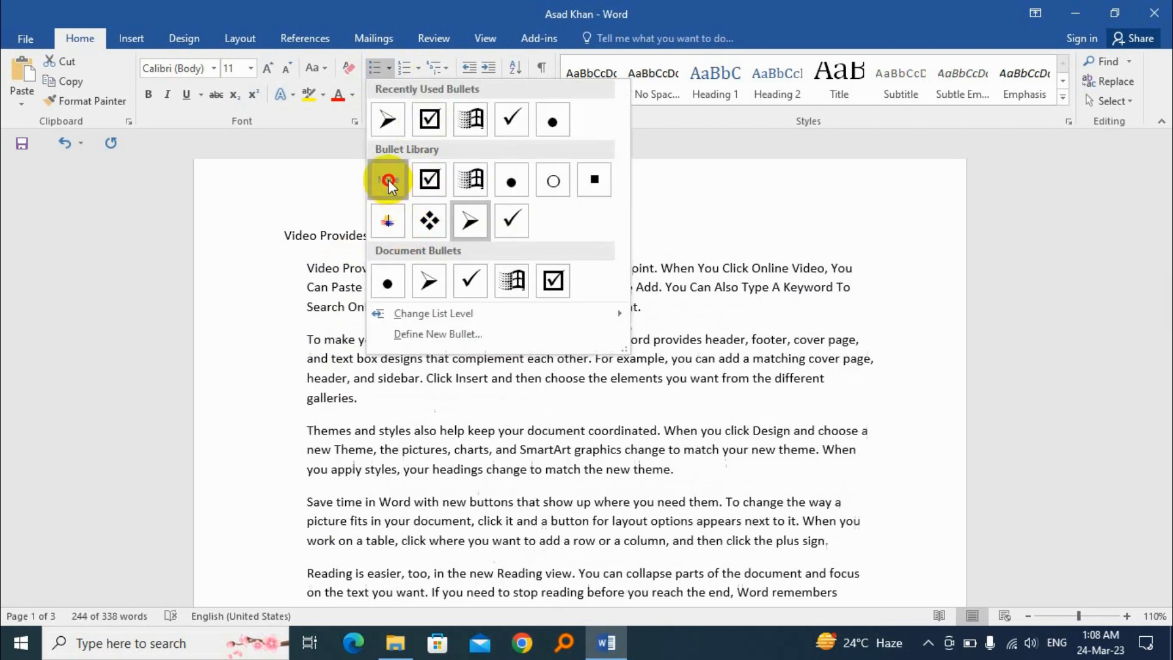
left_click(388, 179)
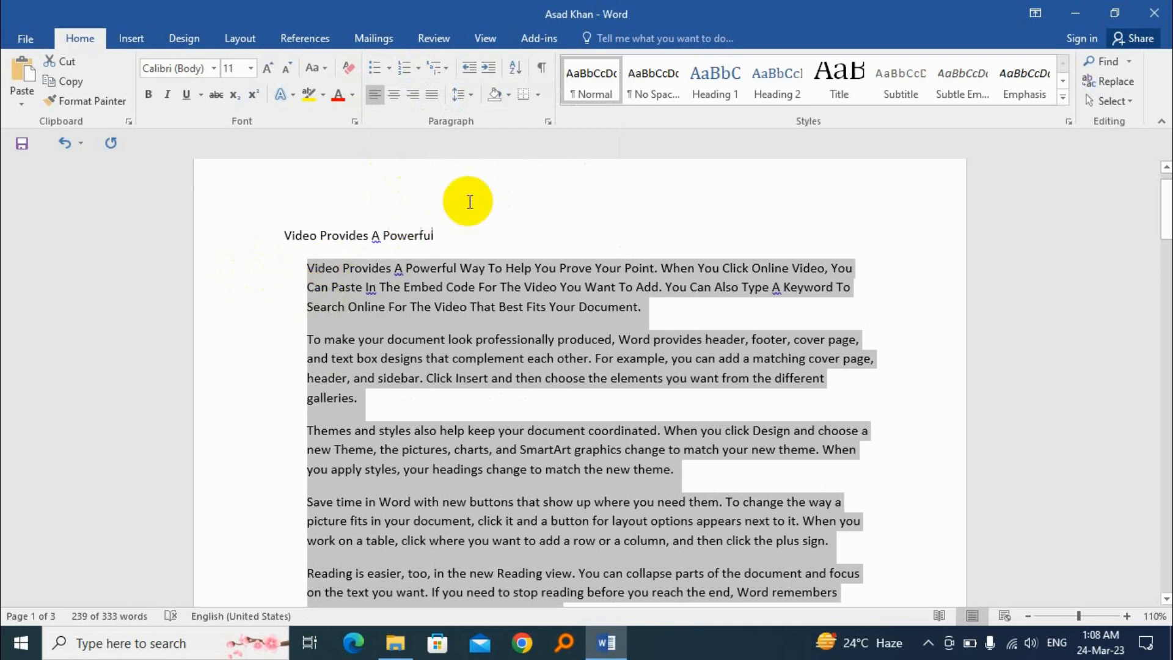
Decrease the indent of the five selected body paragraphs to the page margin and increase it again to one full level
left_click(467, 66)
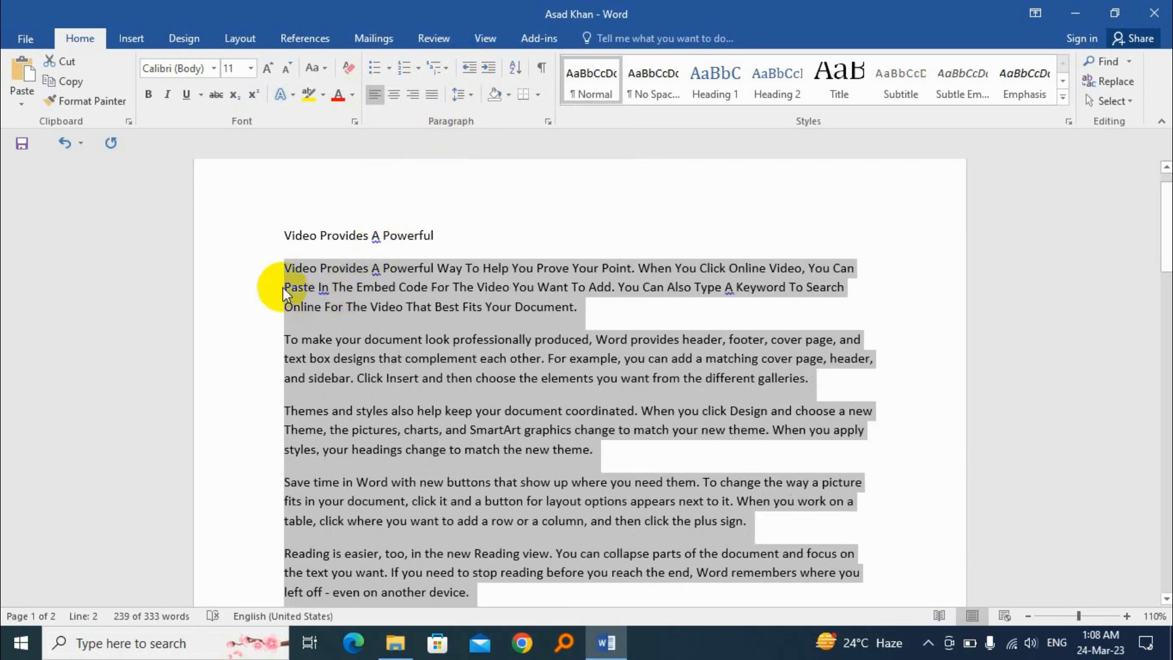
left_click(489, 71)
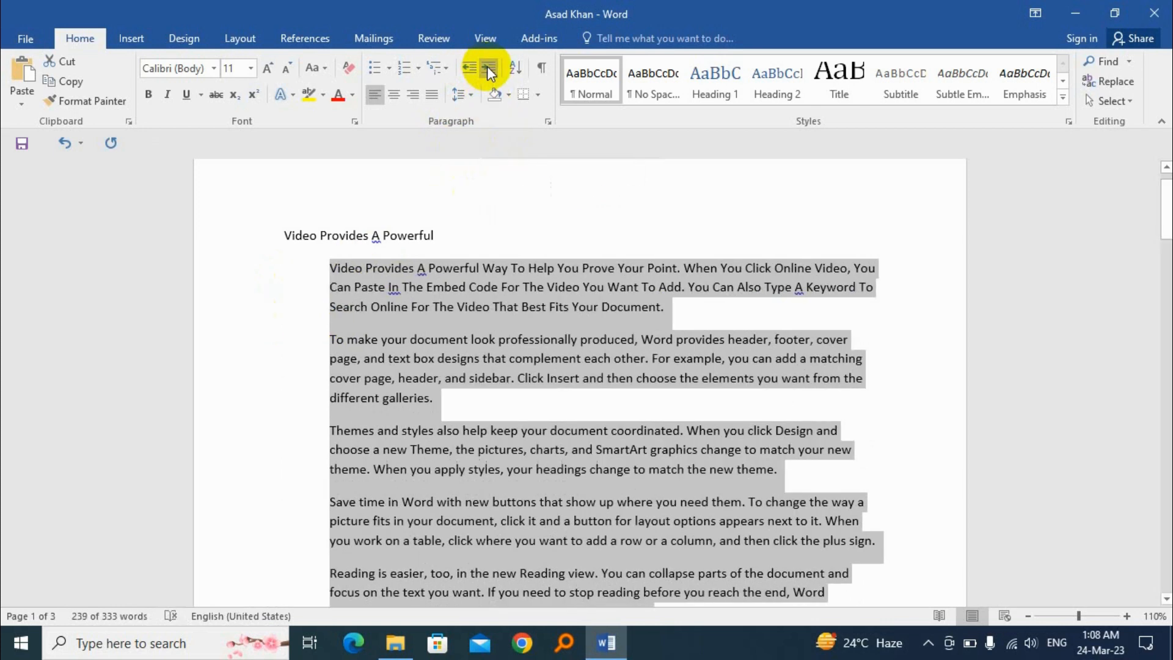
Increase the indent of the five selected body paragraphs by one more level and decrease it back to the page margin
left_click(489, 71)
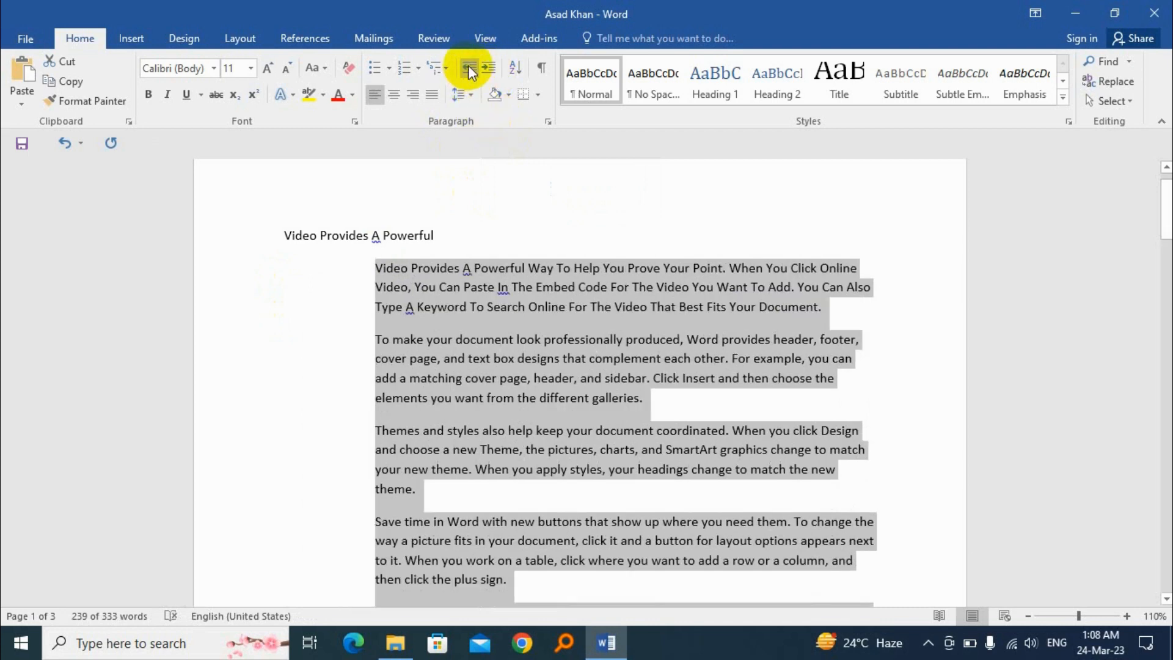
left_click(470, 71)
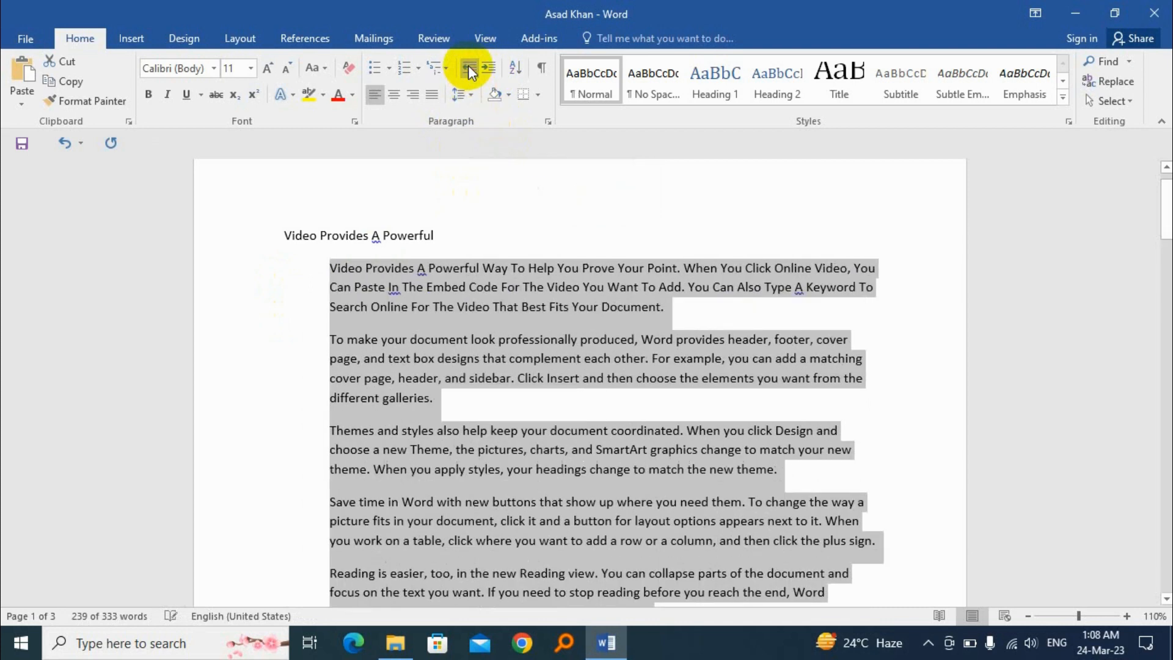
left_click(470, 71)
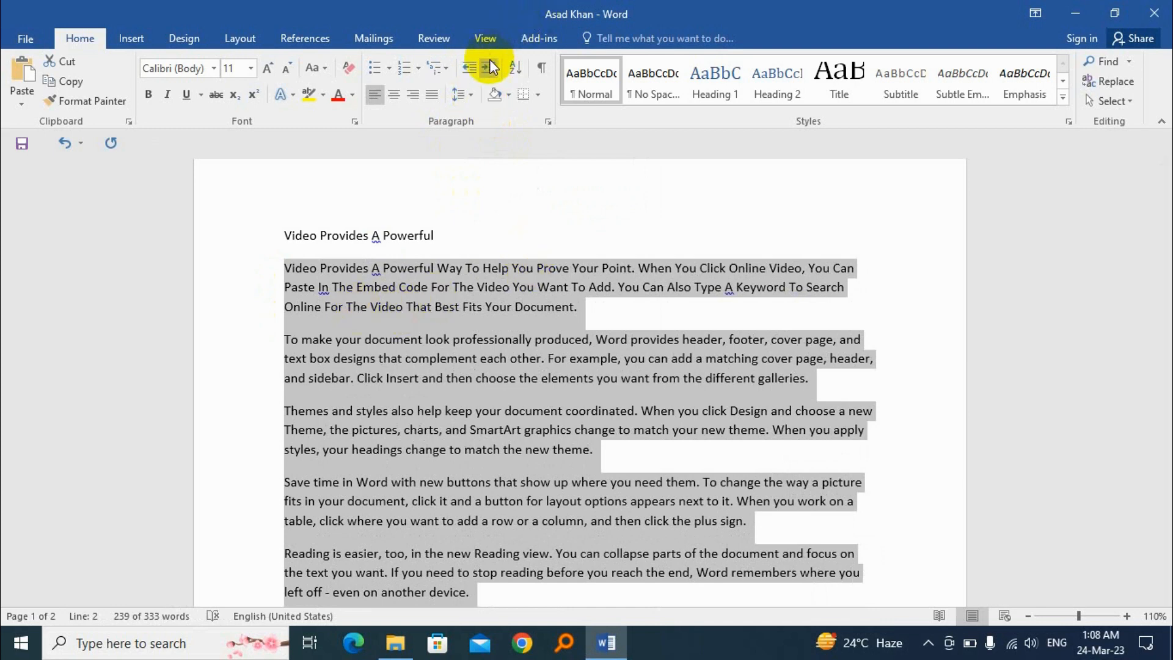
Indent the five selected body paragraphs by two levels from the margin and remove both indent levels again
key("ctrl+m")
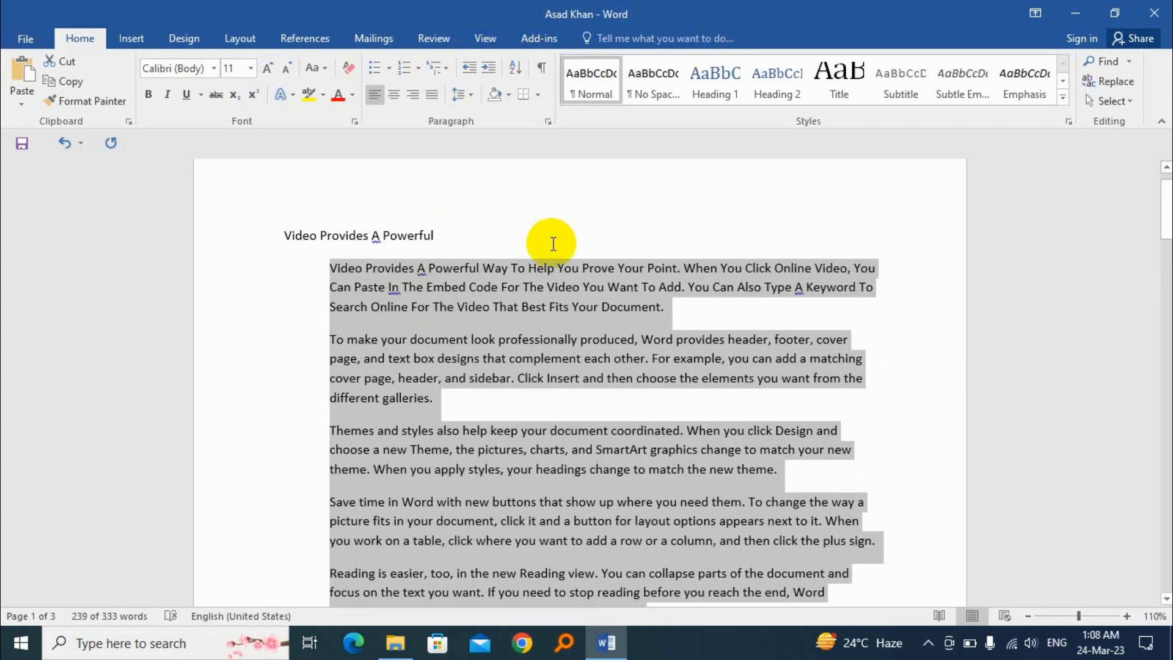
key("ctrl+m")
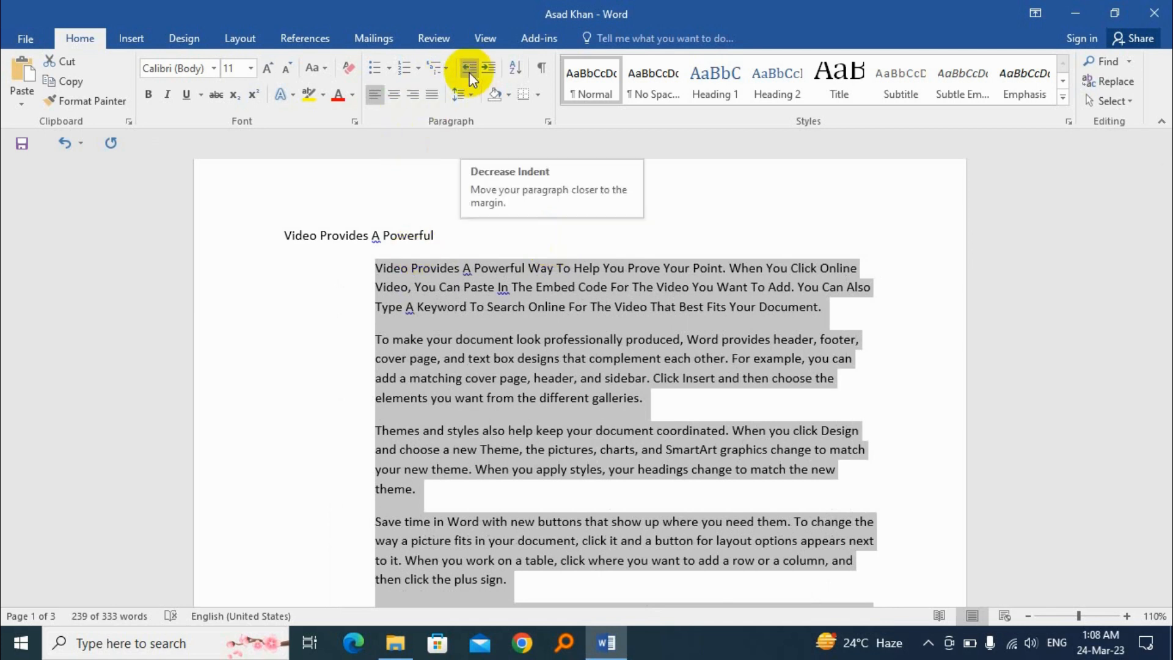
key("ctrl+shift+m")
key("ctrl+shift+m")
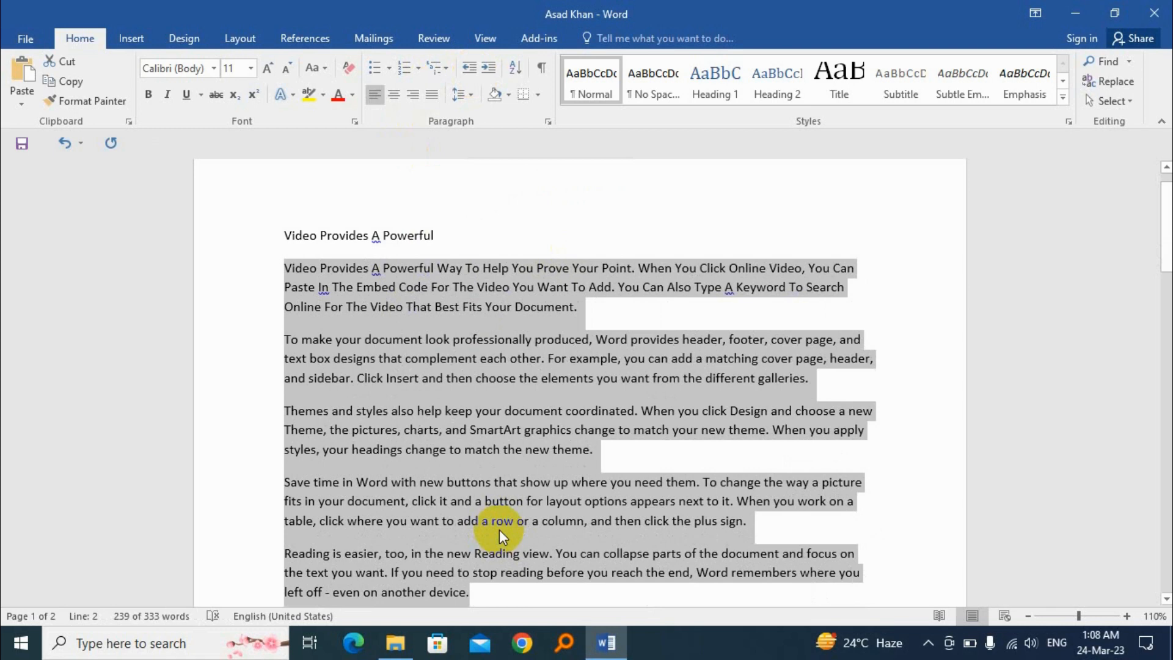
Delete the five selected body paragraphs and undo the deletion
key("Delete")
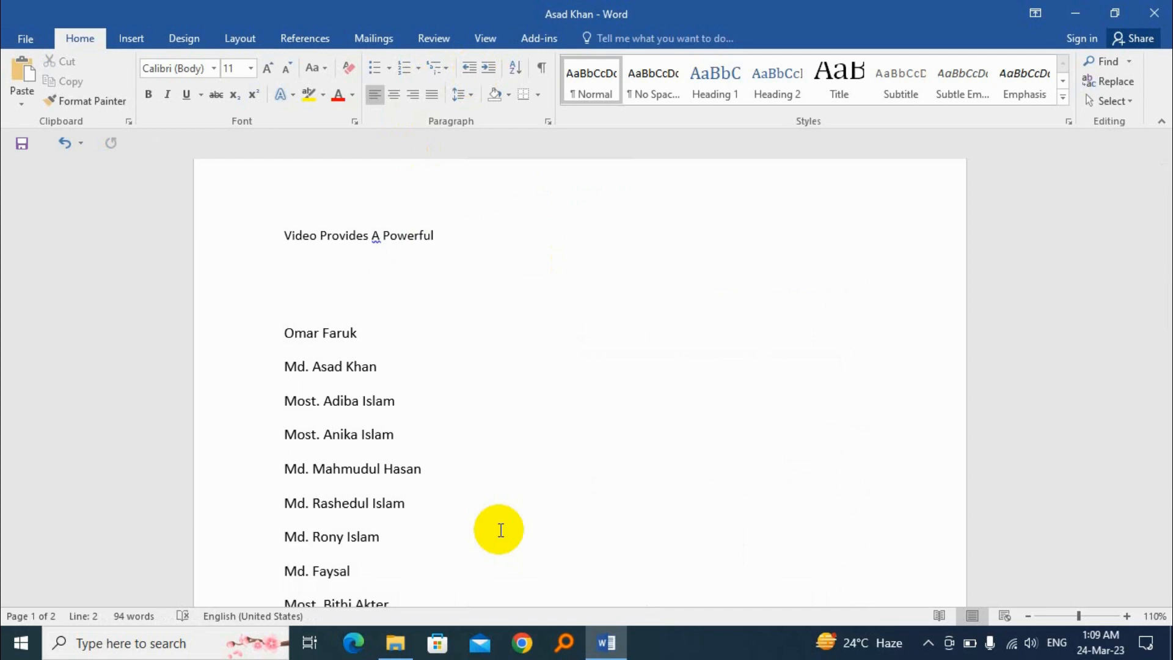
key("ctrl+z")
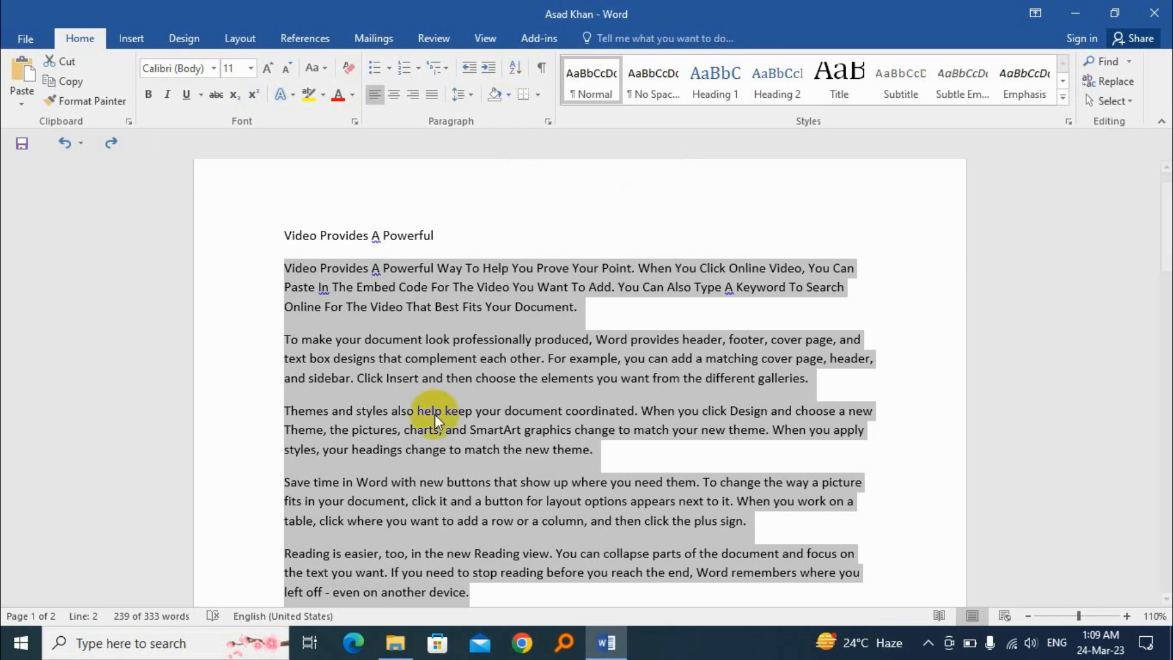
Sort the column of single-digit numbers below the question list by number in ascending order
left_click(431, 398)
scroll(422, 409, "down", 15)
scroll(418, 407, "down", 10)
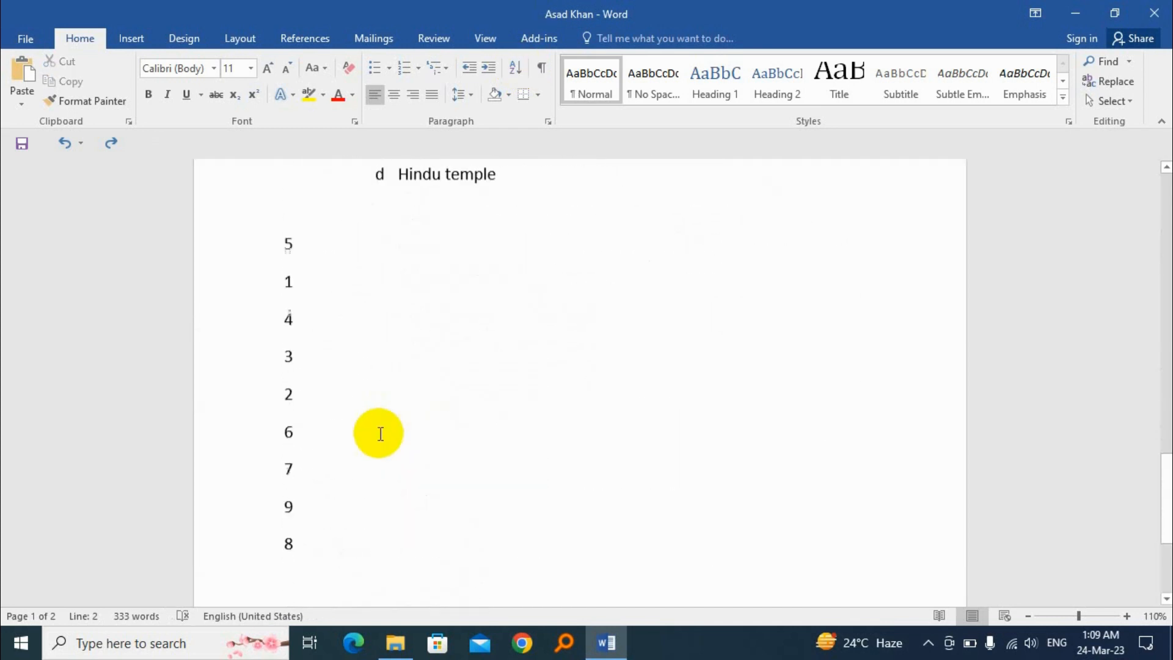
left_click_drag(283, 217, 339, 516)
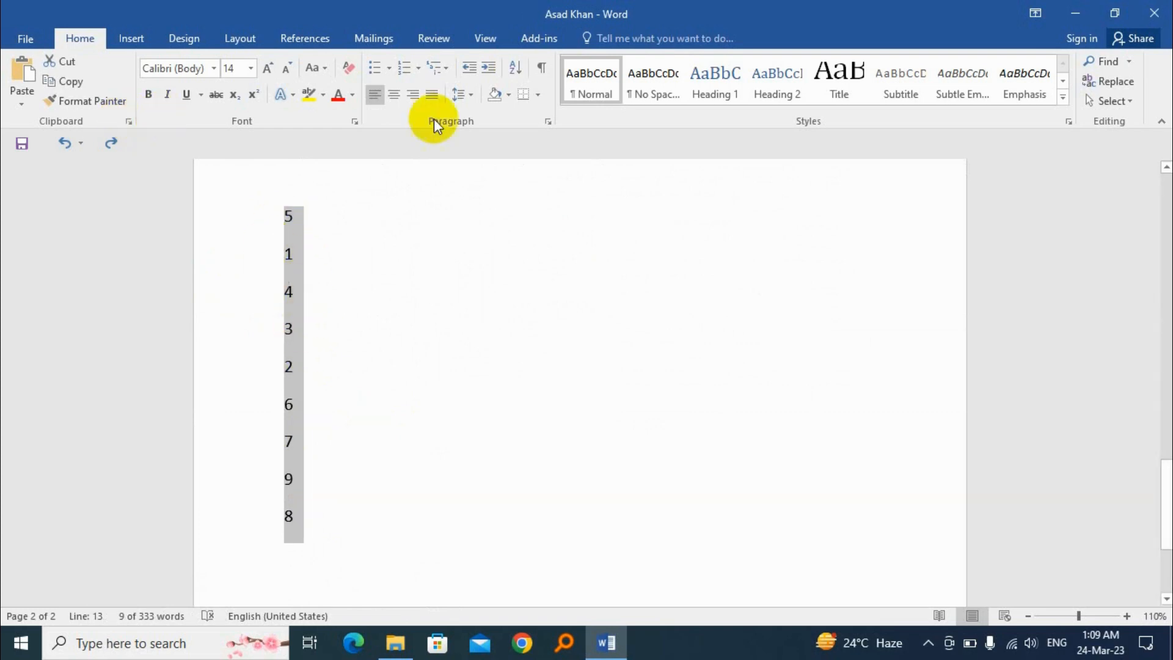
left_click(517, 69)
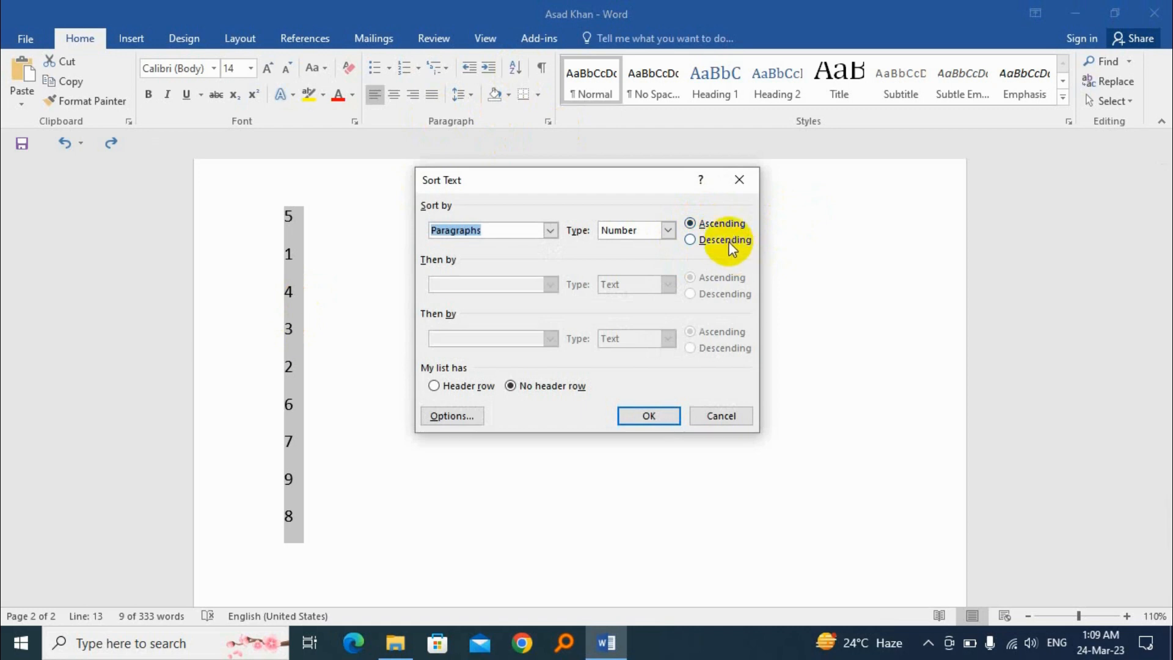
left_click(721, 222)
left_click(655, 412)
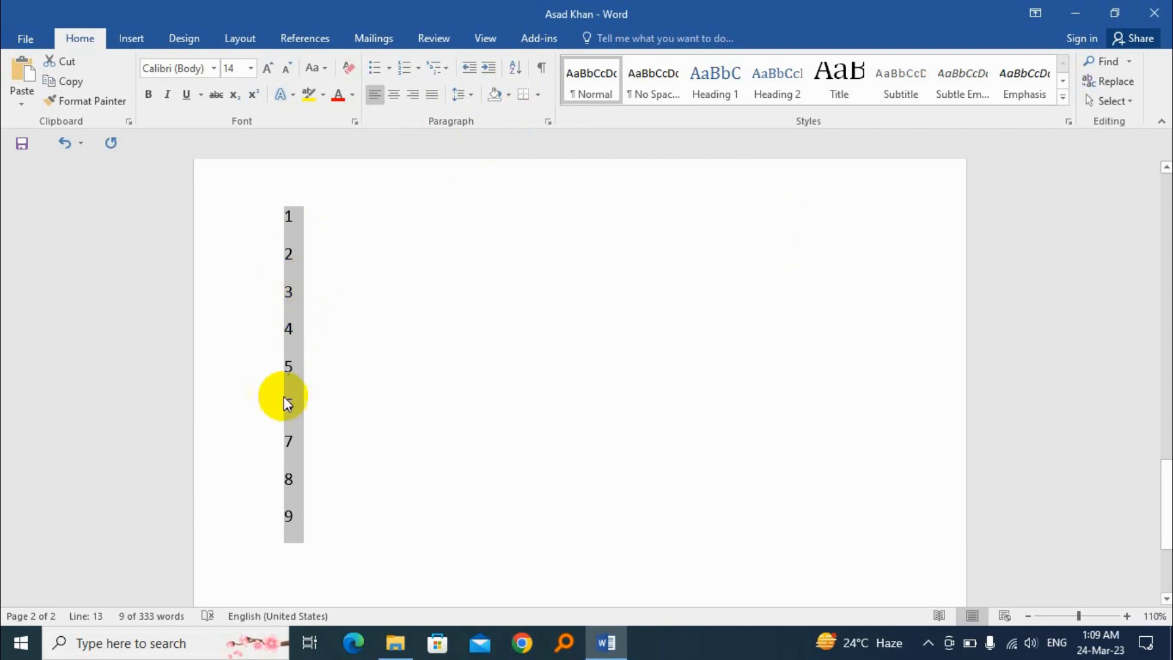
Sort the selected column of single-digit numbers by number in descending order
left_click(521, 67)
left_click(727, 240)
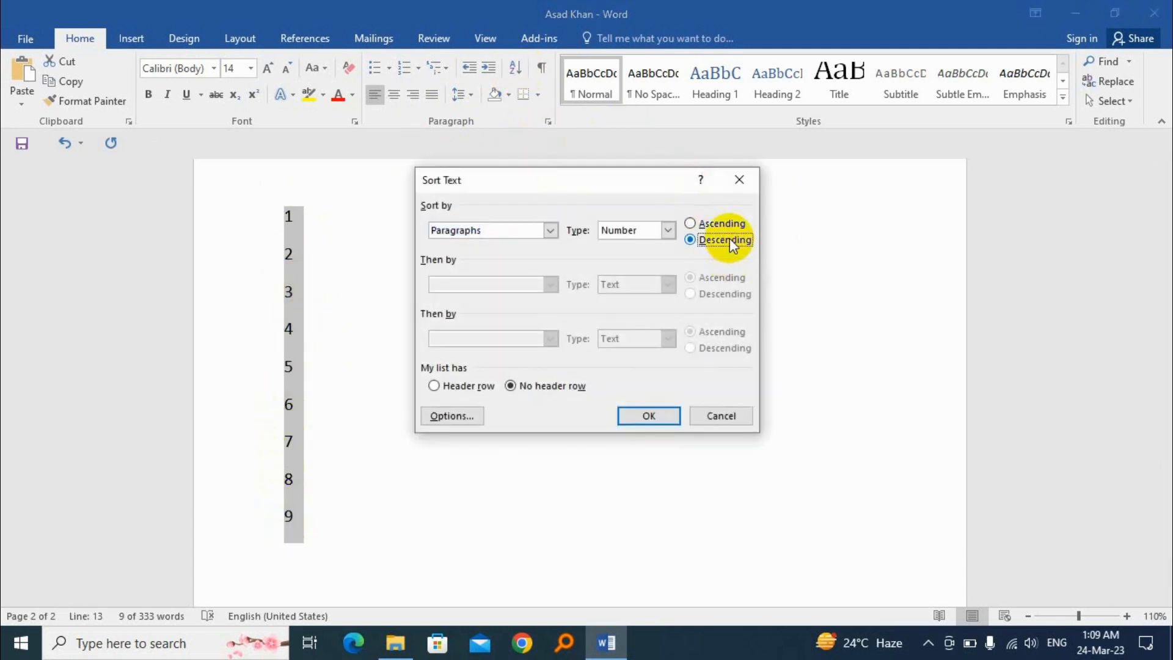
left_click(665, 418)
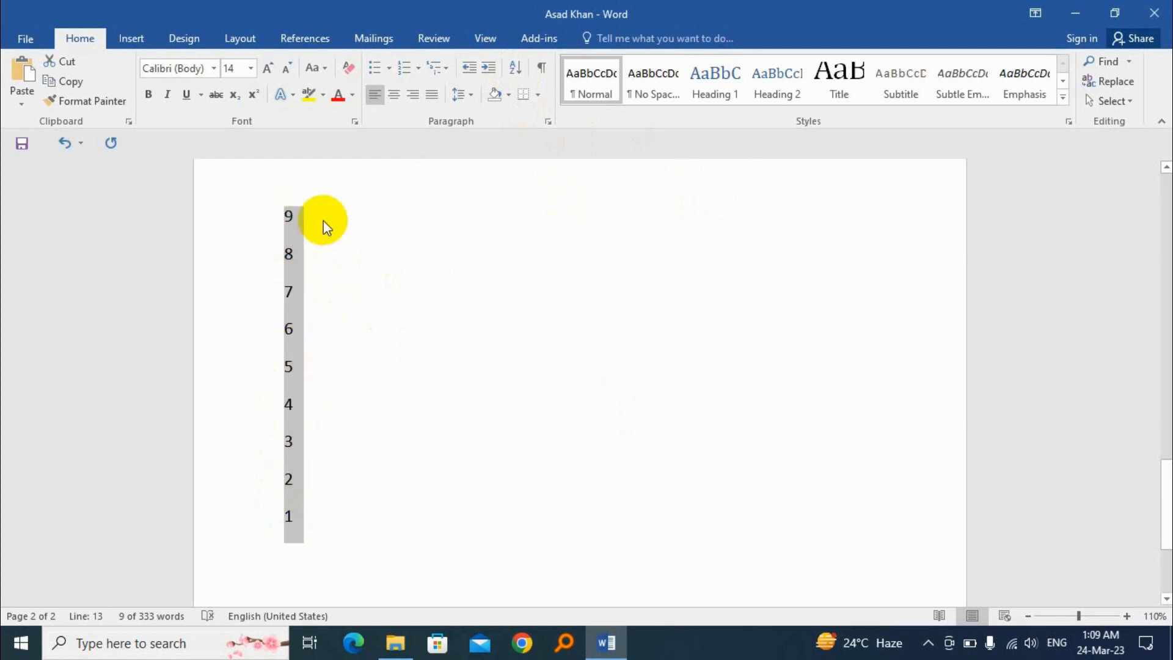
Enter the letters S, A, N and z on separate lines in the empty space below the number list
scroll(359, 340, "down", 5)
left_click(302, 393)
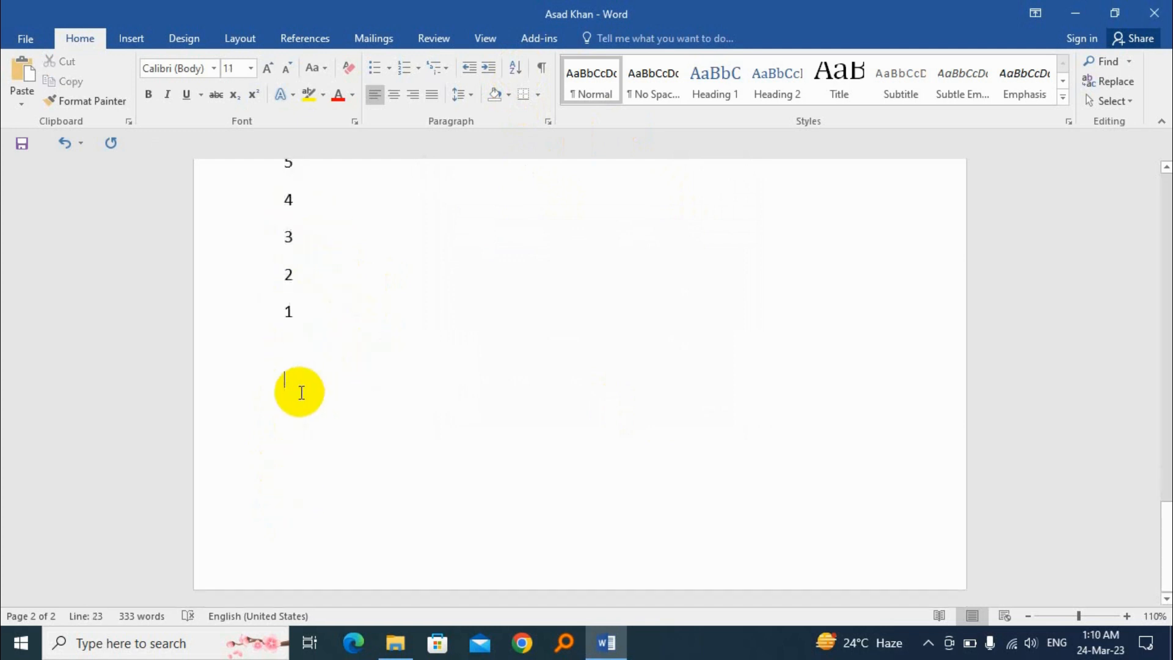
type("s")
key("Return")
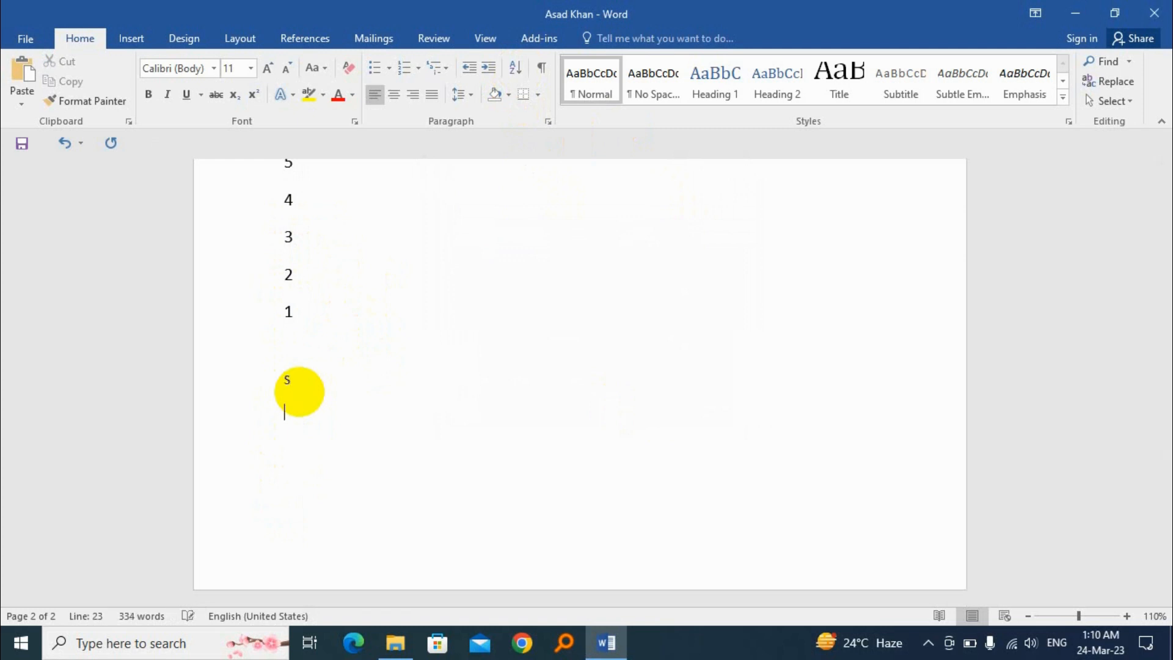
type("A")
key("Return")
type("n")
key("Return")
type("z")
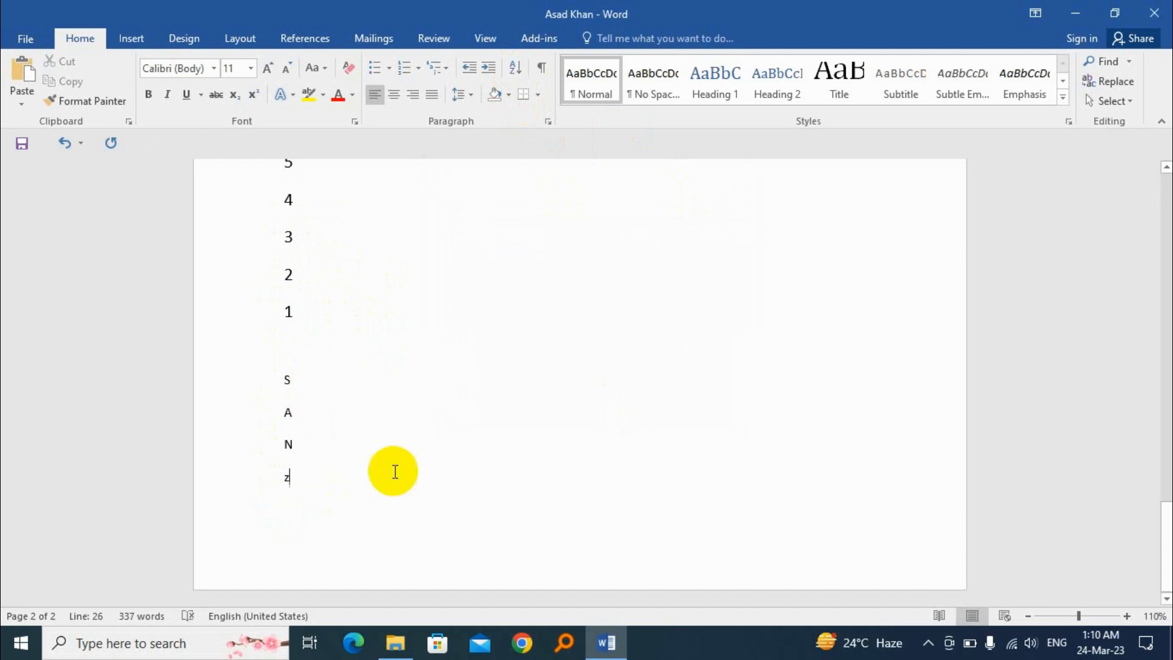
Sort the four letter lines below the number list as text in ascending order
left_click_drag(285, 373, 321, 493)
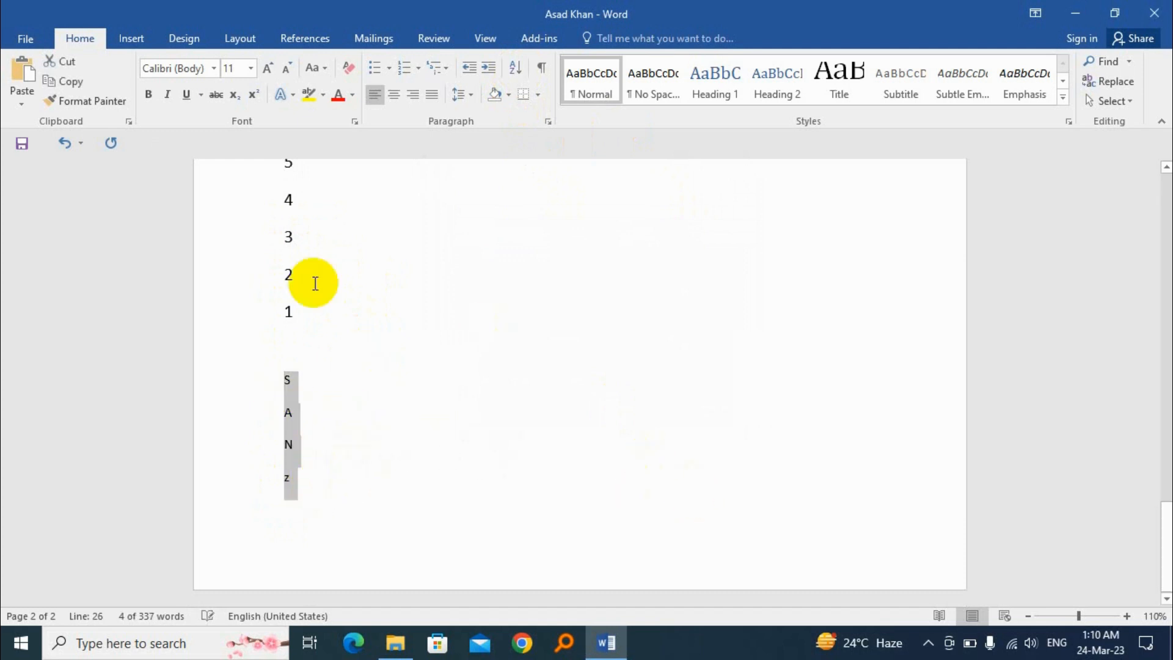
left_click(515, 72)
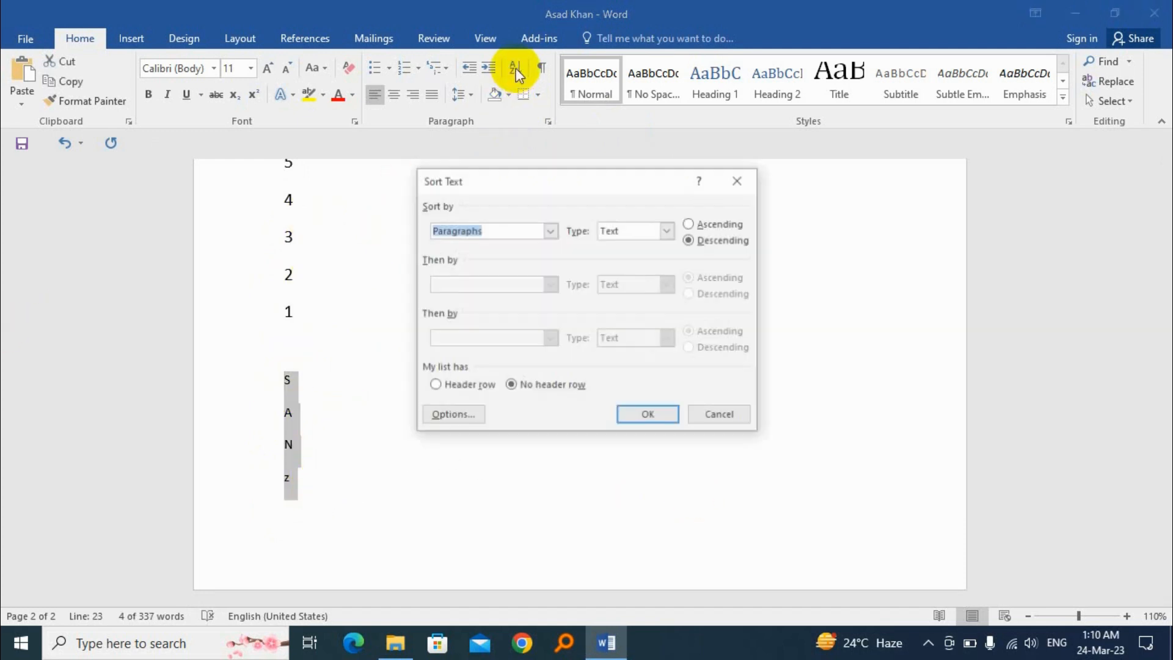
left_click(712, 224)
left_click(652, 417)
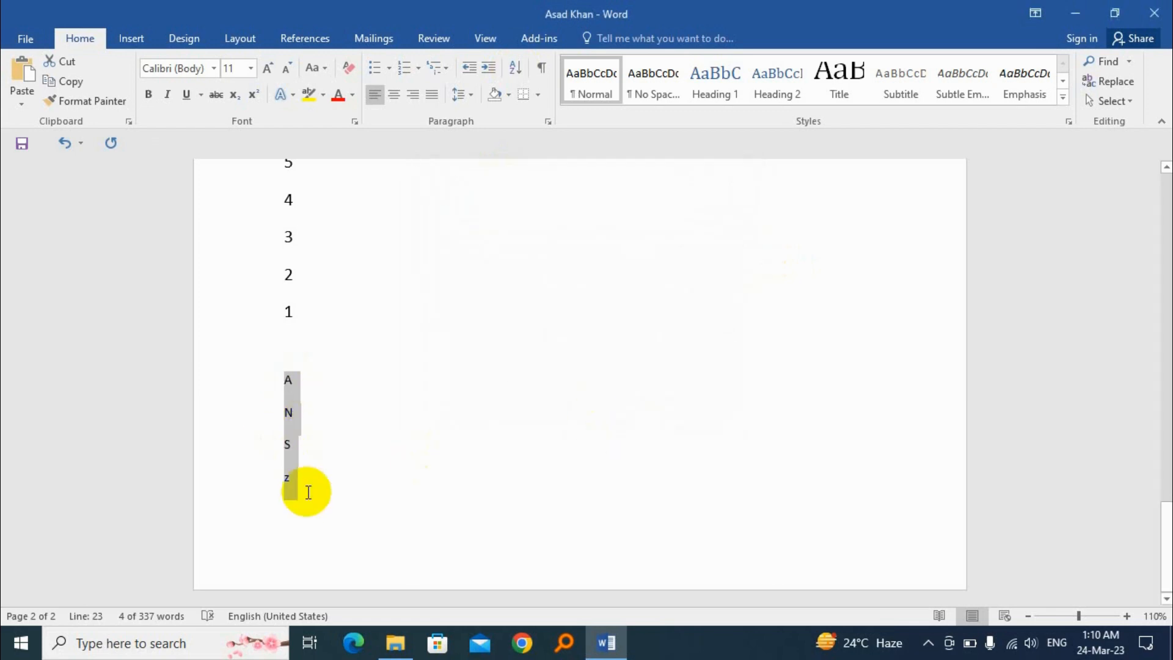
Sort the four selected letter lines as text in descending order
left_click(517, 69)
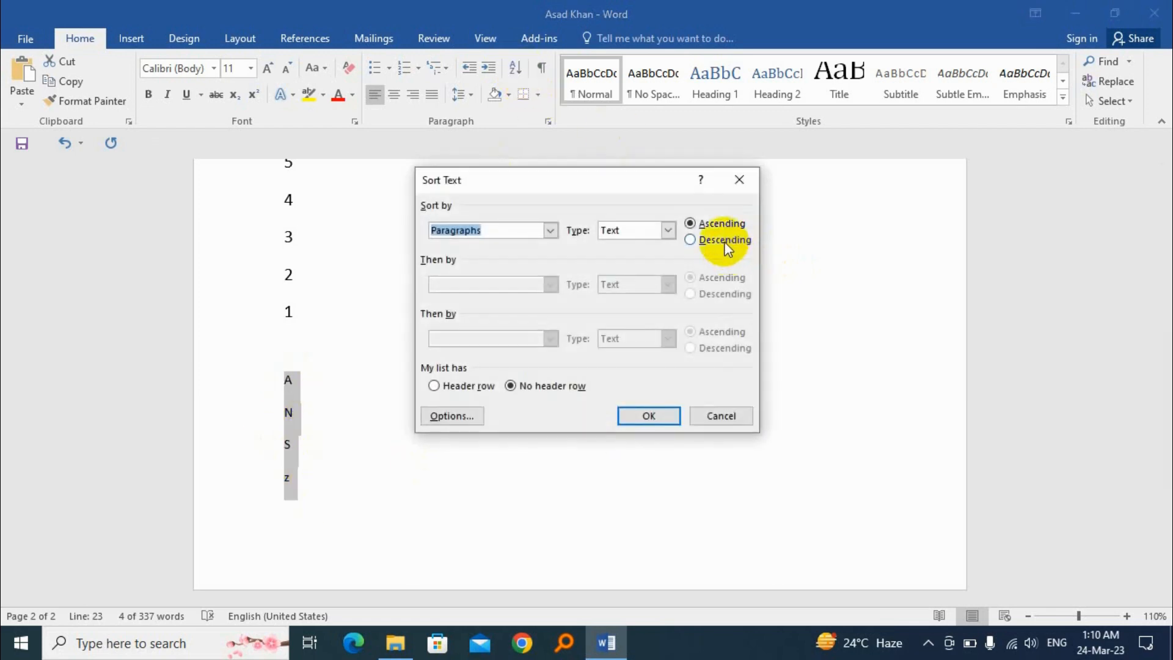
left_click(725, 241)
left_click(648, 415)
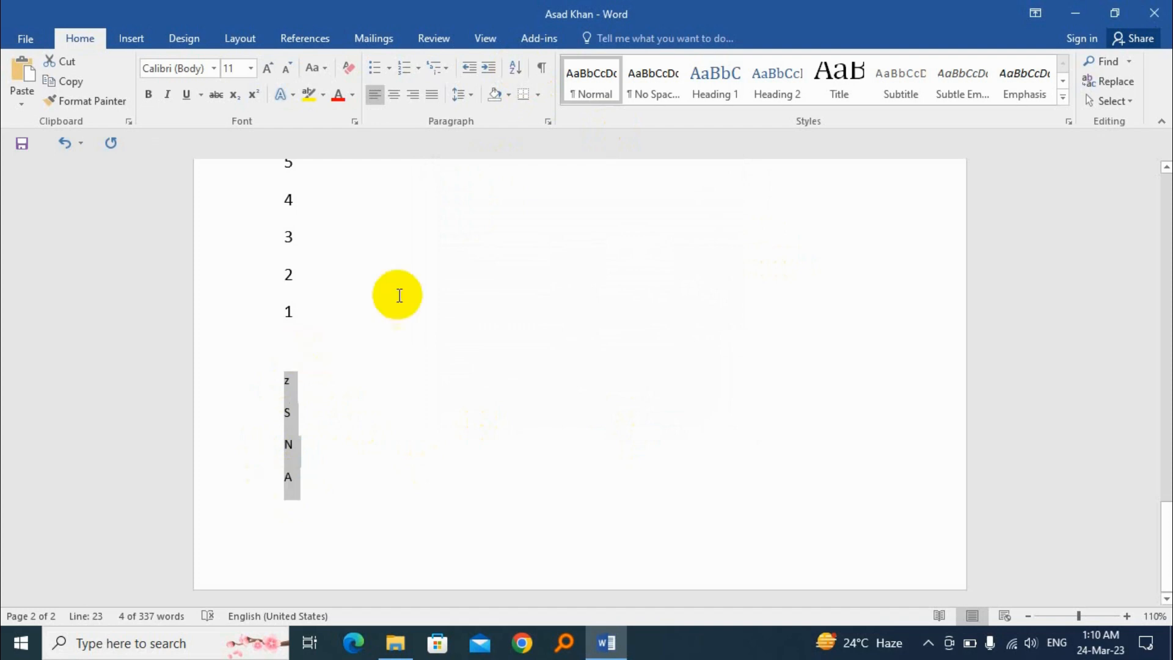
Indent the blank line below "Hindu temple" with a tab and add two more blank lines under it
scroll(428, 318, "up", 5)
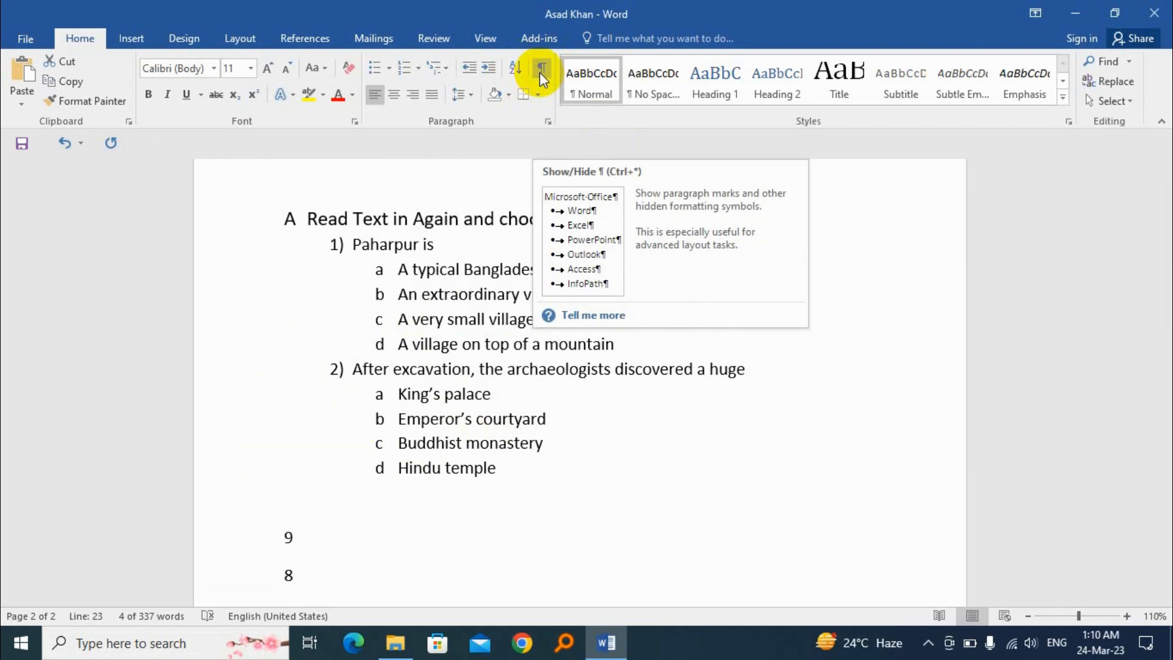
scroll(387, 424, "down", 1)
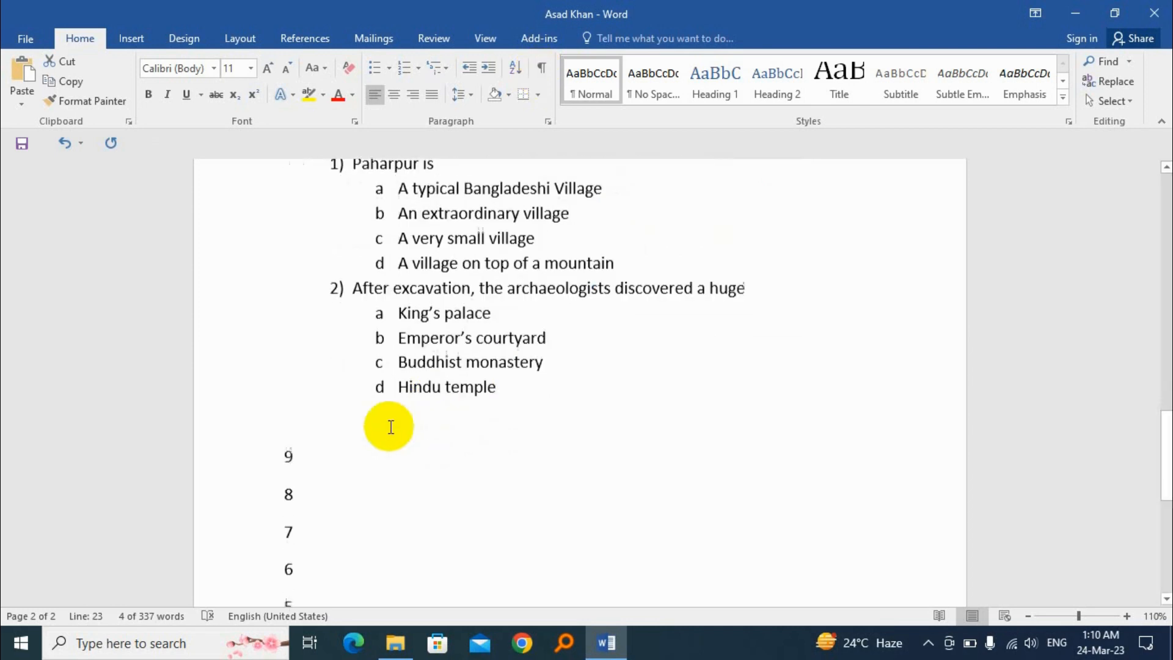
left_click(323, 416)
key("Tab")
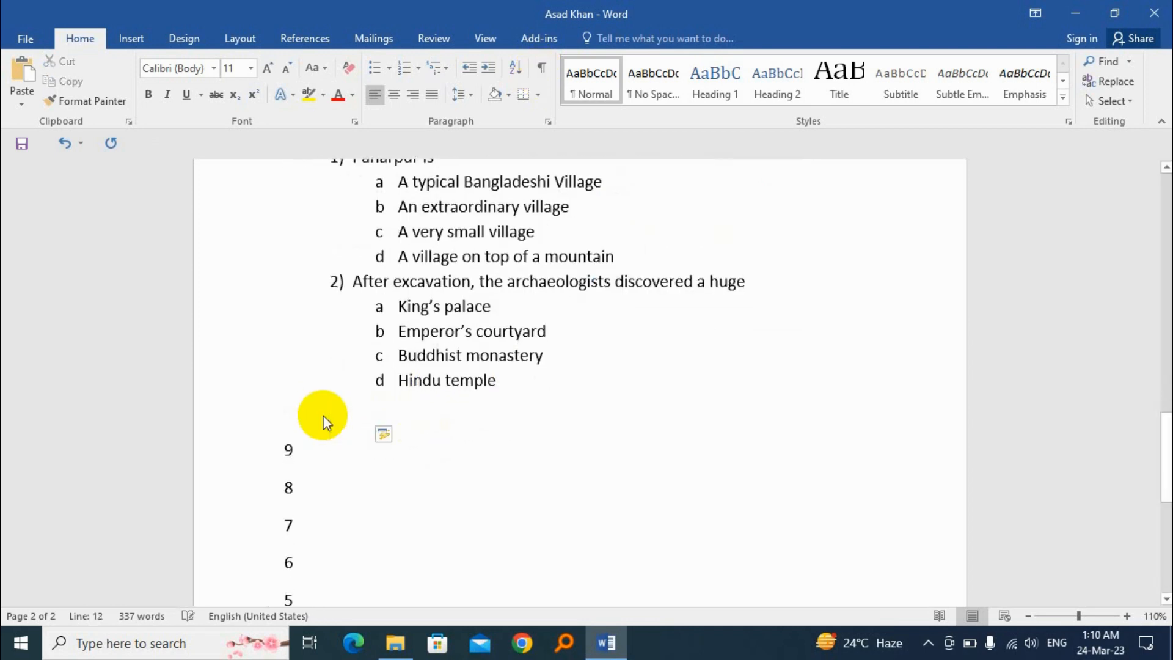
key("Return")
key("Return")
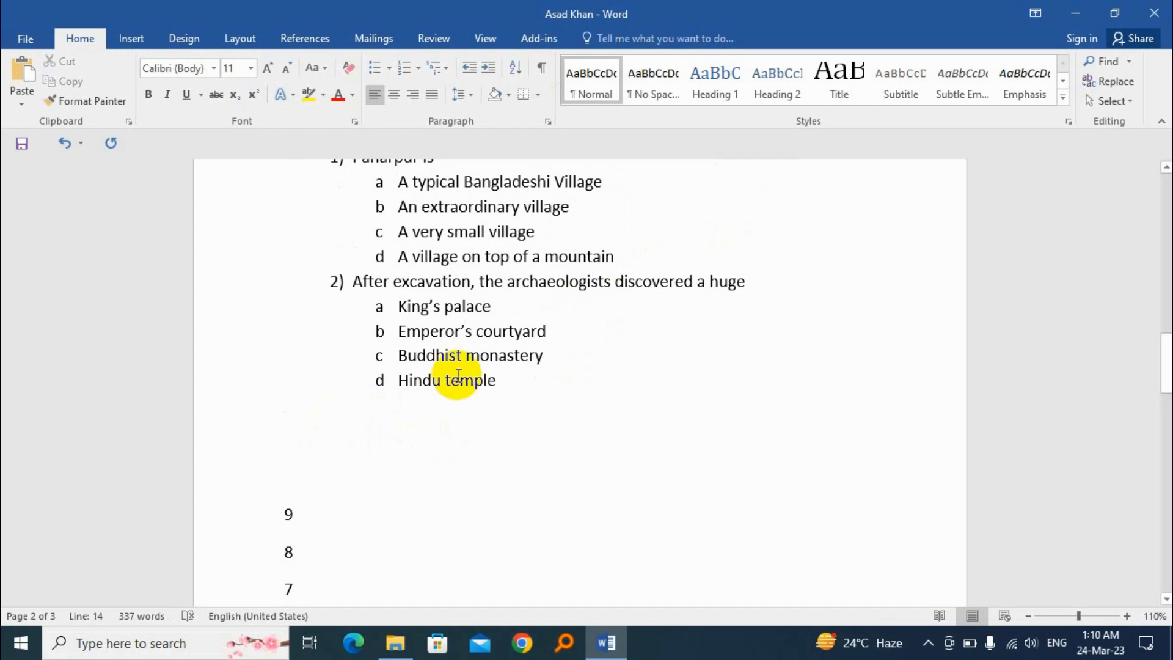
left_click_drag(320, 431, 393, 482)
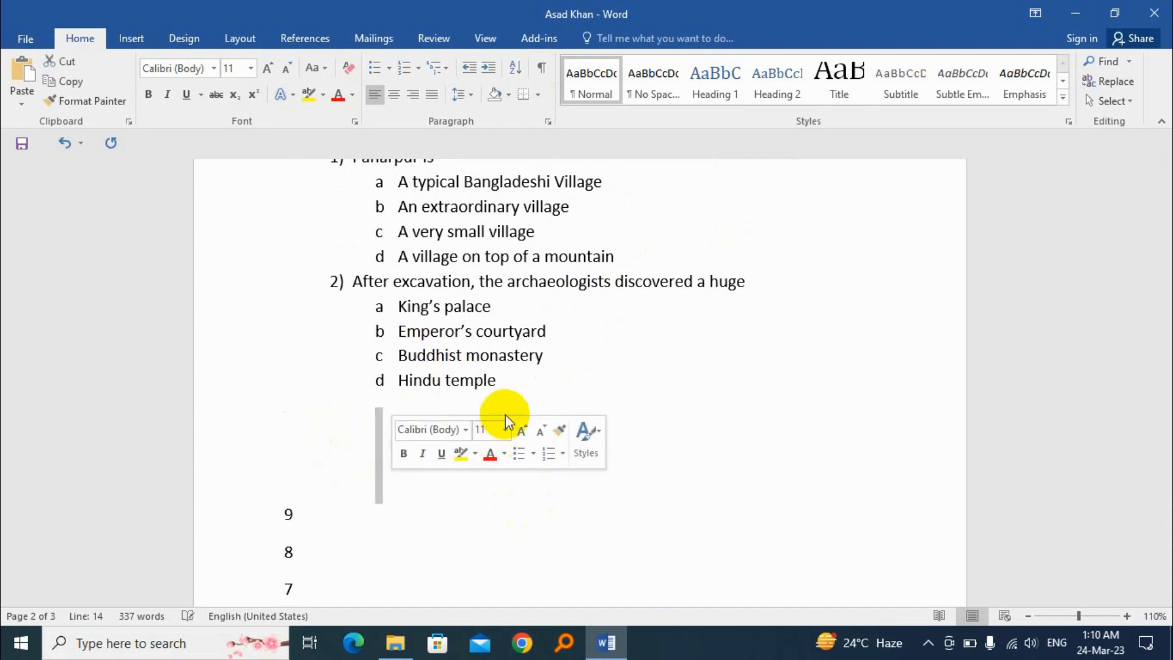
left_click(514, 393)
Show the paragraph marks and other hidden formatting symbols throughout the document
scroll(545, 339, "up", 6)
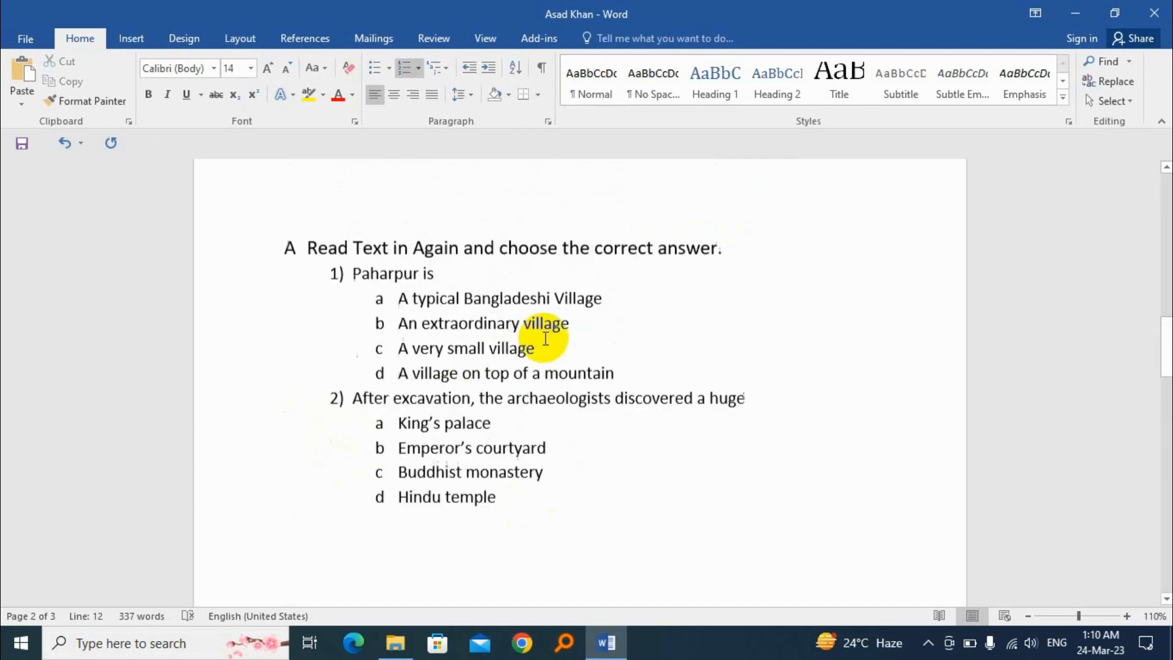
left_click(724, 394)
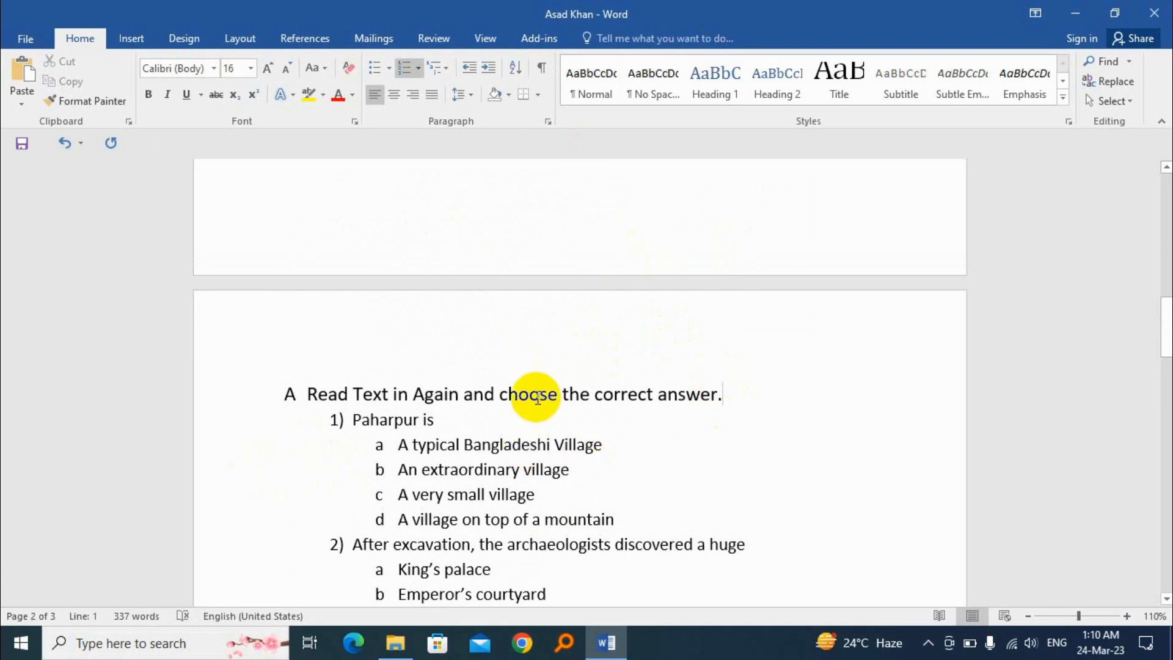
left_click(541, 67)
Examine the formatting symbols at the page break, in the multilevel question list and in the blank lines below "Hindu temple"
scroll(465, 256, "up", 2)
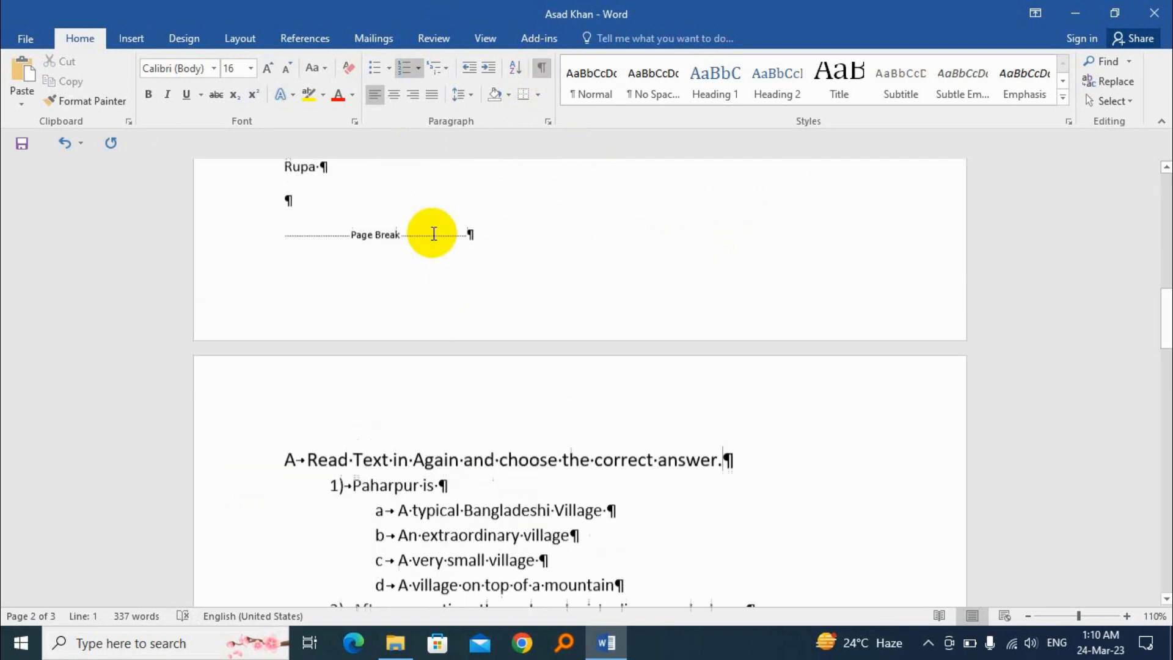
left_click(306, 262)
left_click(296, 483)
scroll(367, 481, "down", 4)
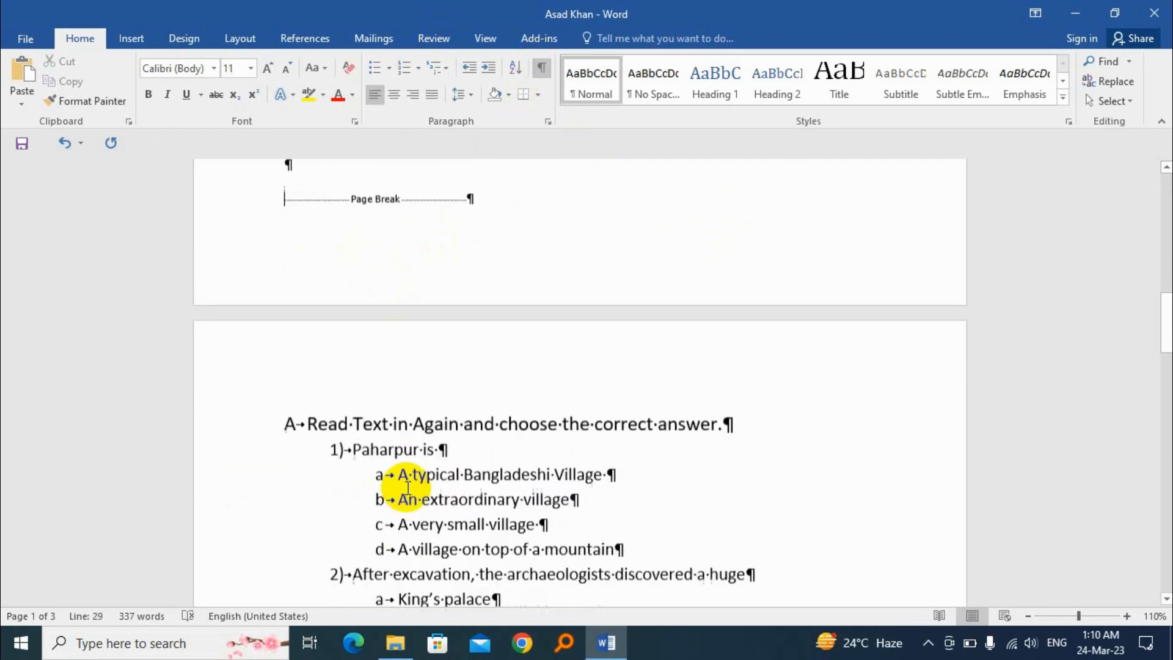
left_click(723, 307)
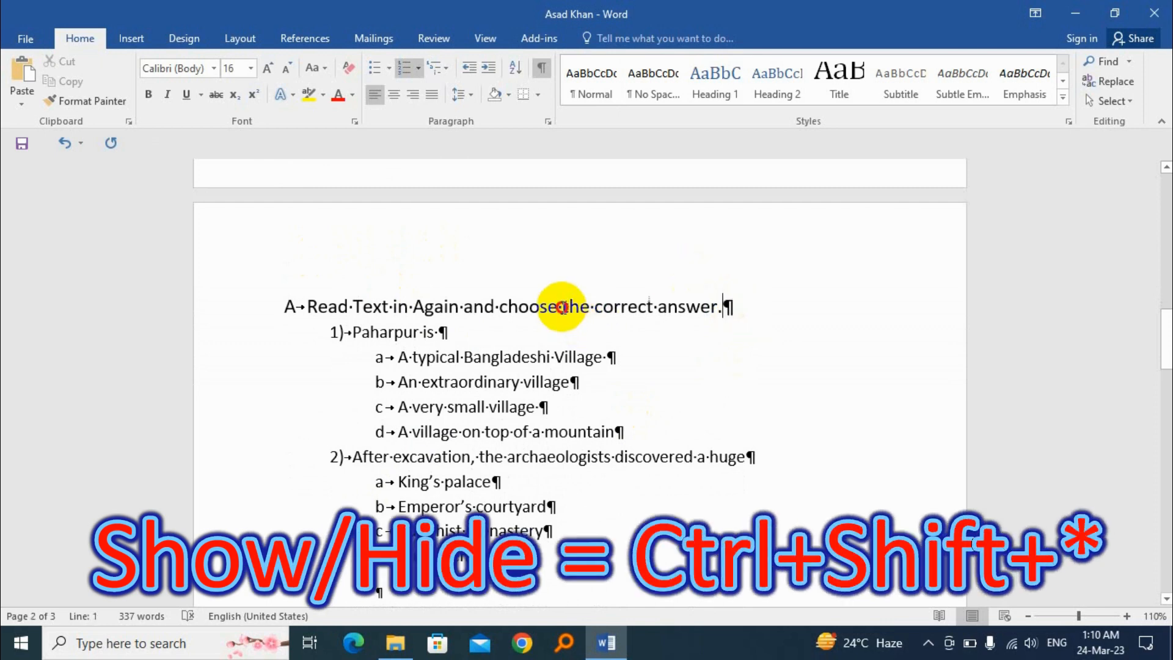
left_click_drag(520, 307, 457, 308)
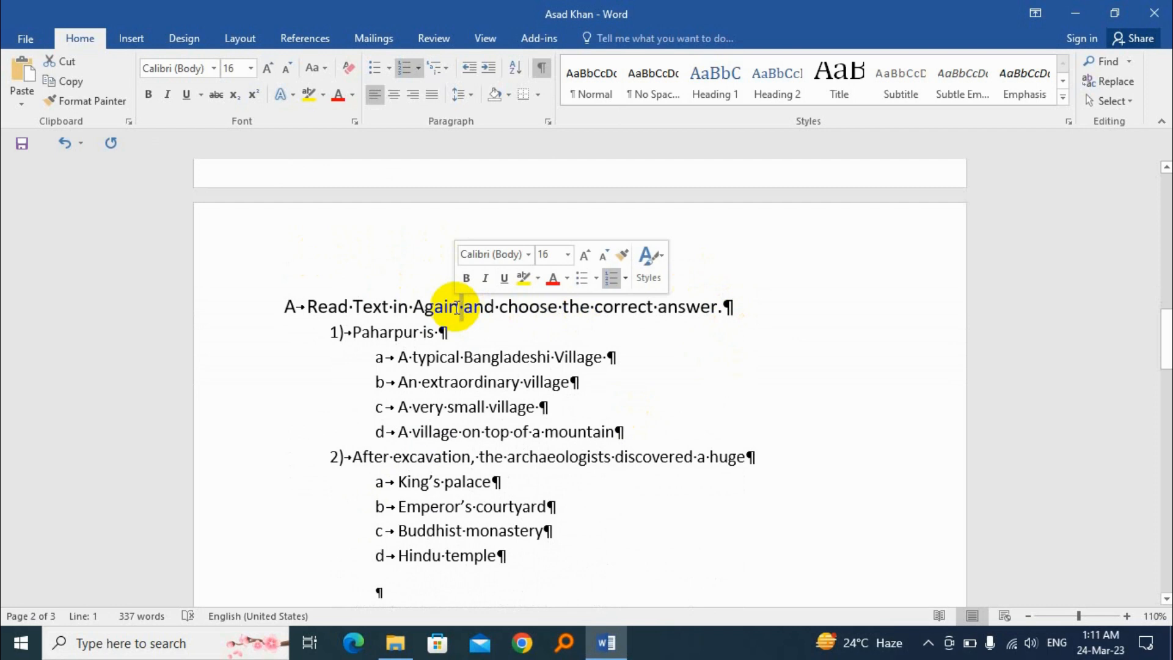
left_click(352, 334)
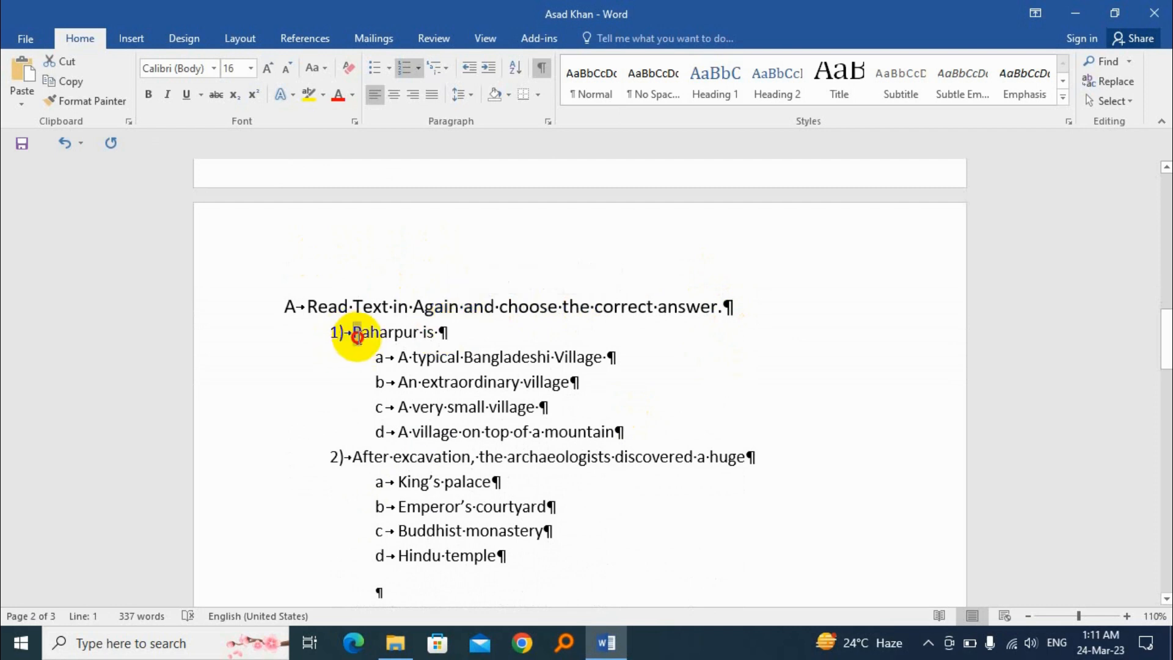
left_click(338, 457)
left_click(394, 482)
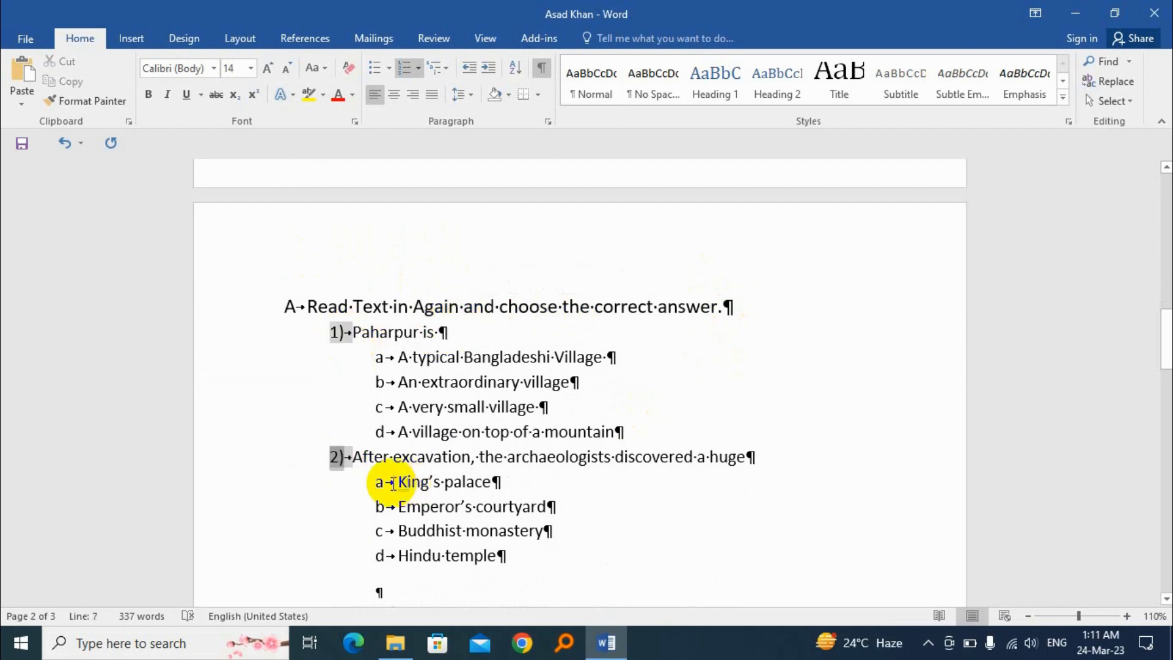
scroll(374, 523, "down", 5)
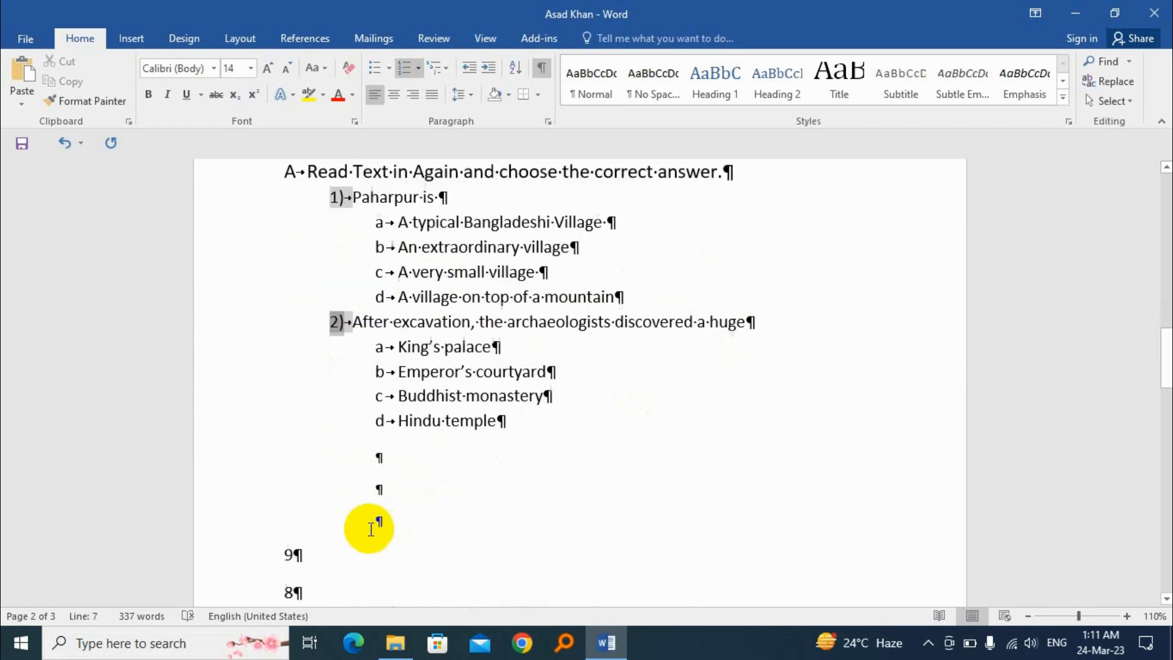
left_click_drag(360, 286, 390, 367)
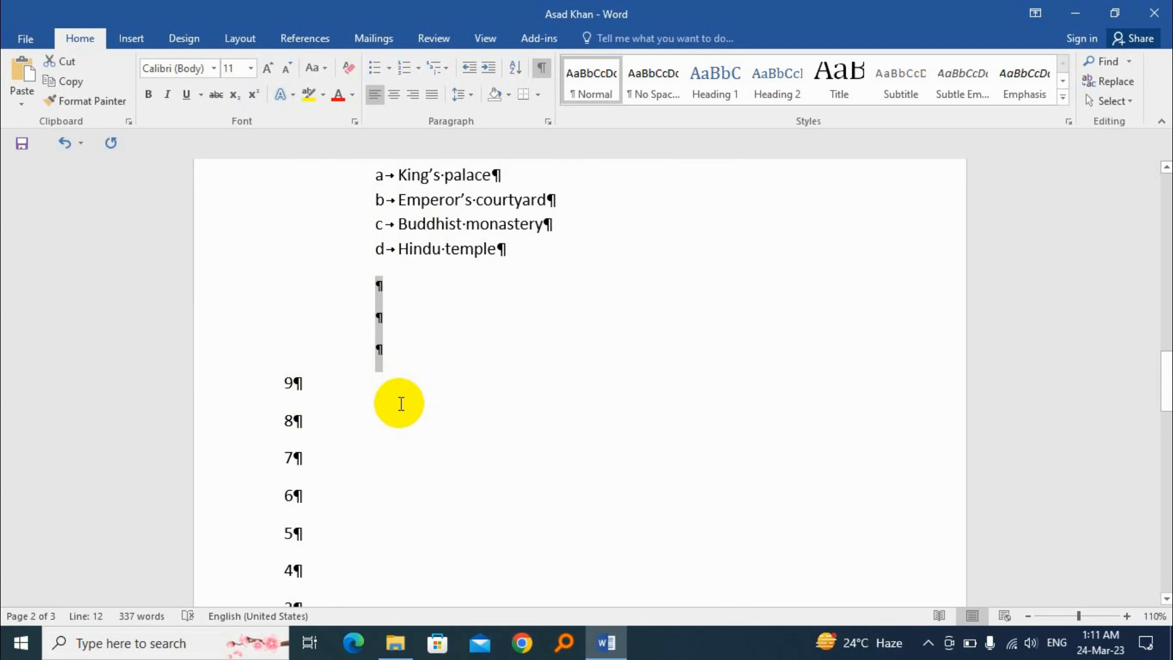
Hide the paragraph marks and other formatting symbols again
scroll(401, 403, "up", 4)
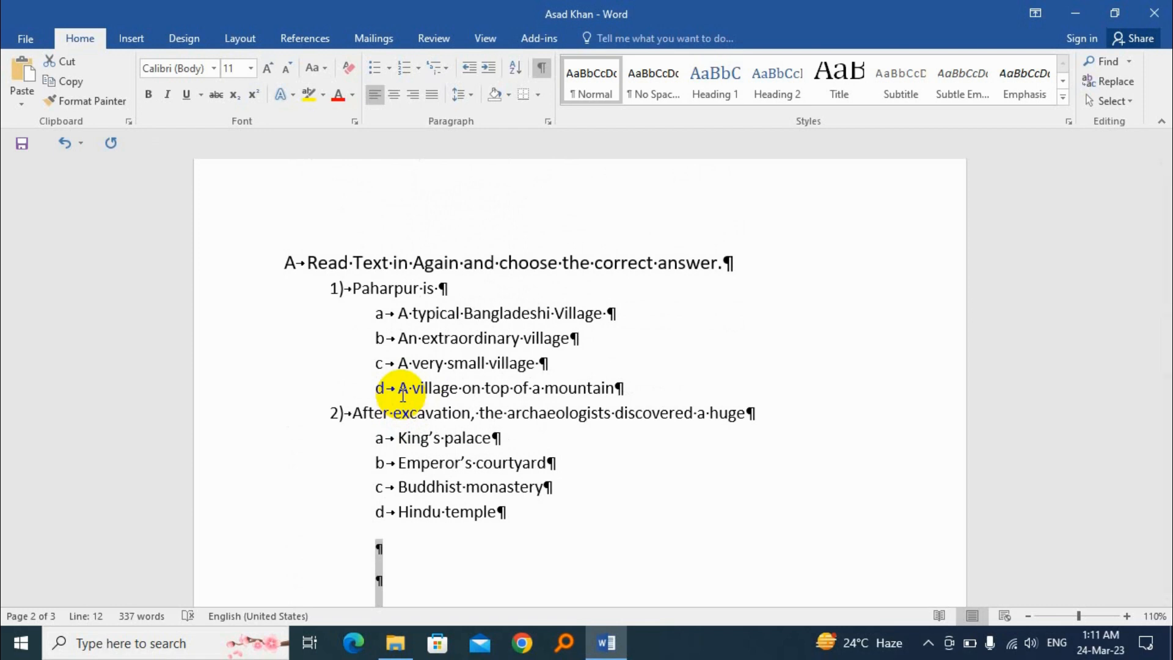
left_click(543, 71)
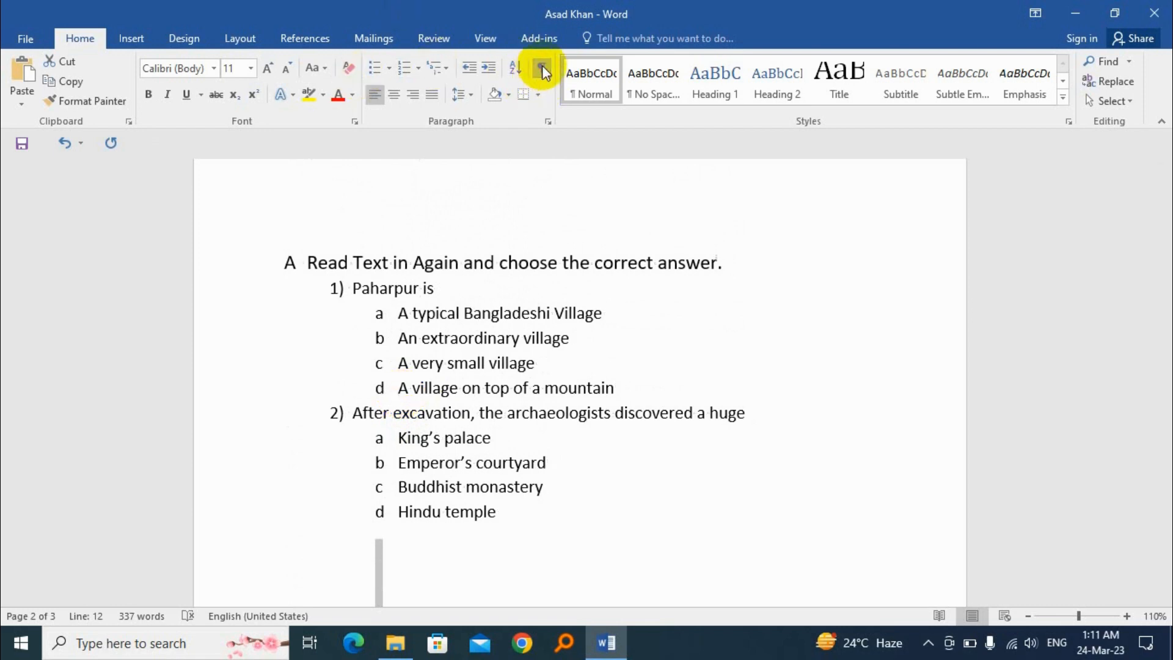